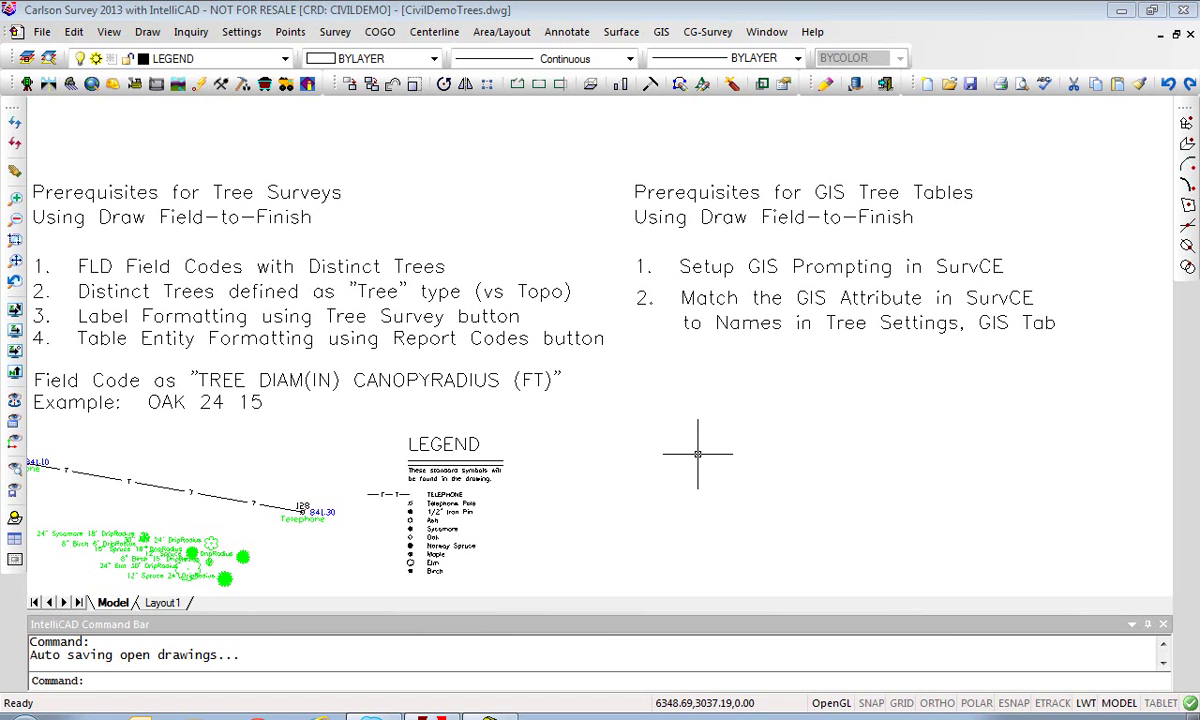
Step: In Draw Field to Finish, check the Tree Survey GIS attribute names TRUNK, DRIP and TAG, then accept
{"action": "left_click", "coordinate": [350, 33]}
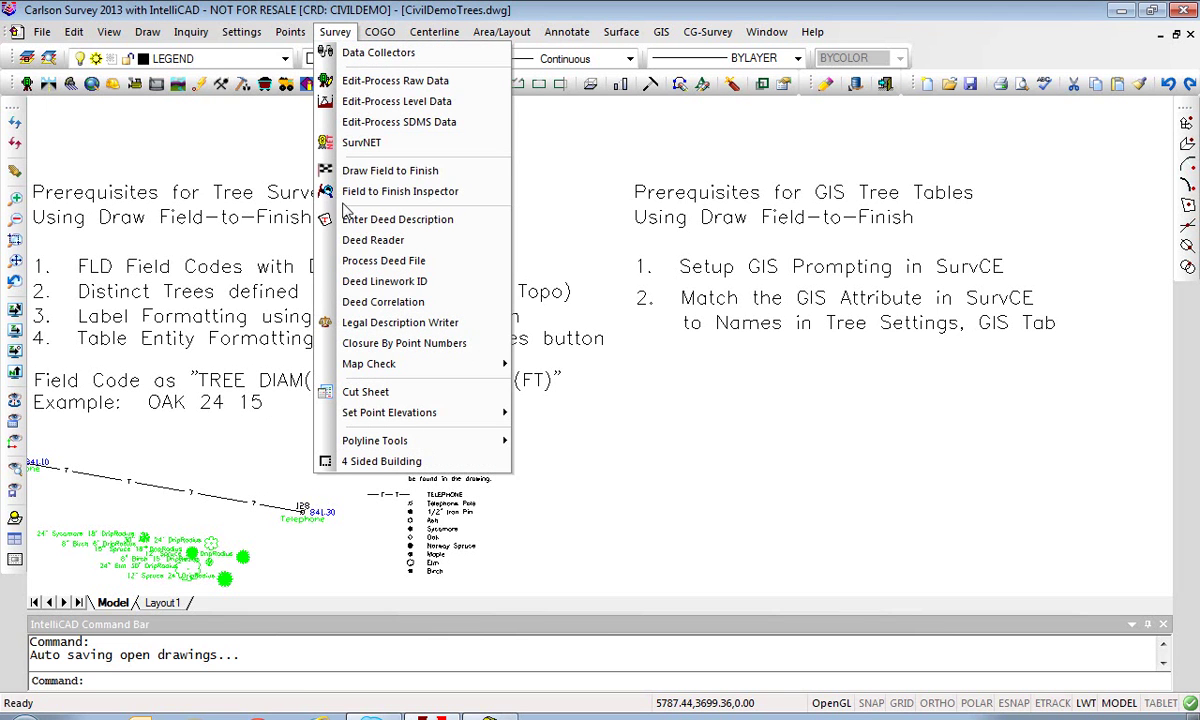
{"action": "left_click", "coordinate": [362, 178]}
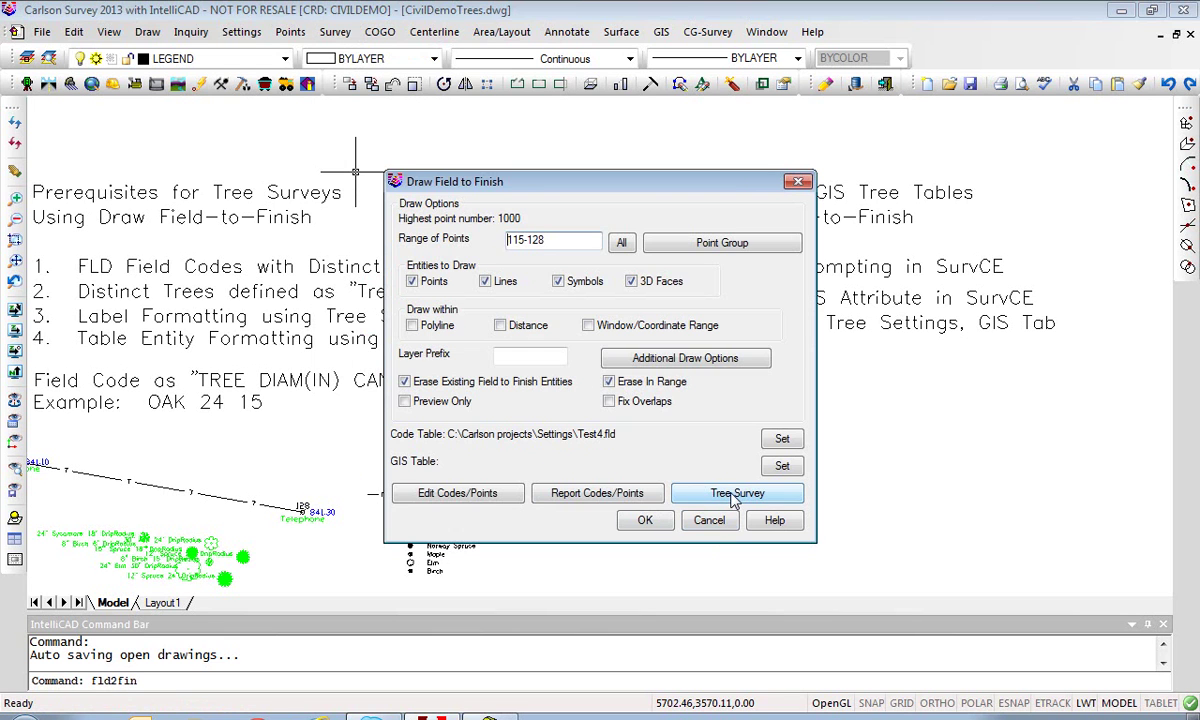
{"action": "left_click", "coordinate": [736, 495]}
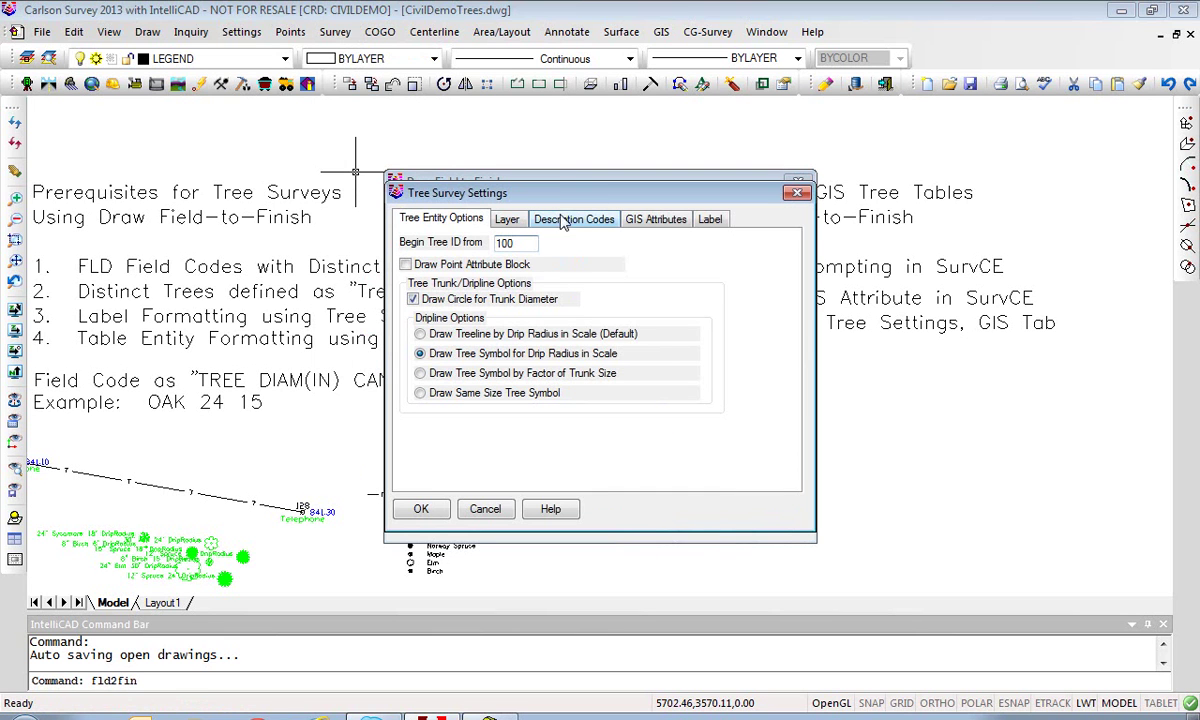
{"action": "left_click", "coordinate": [652, 222]}
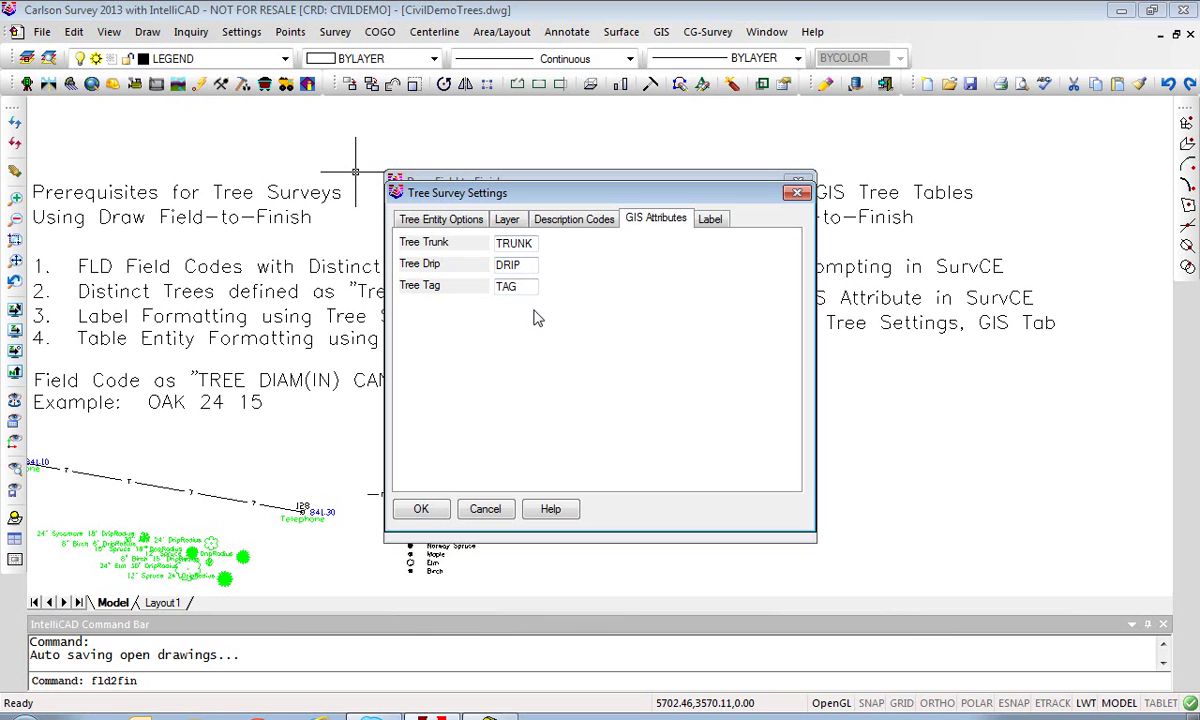
{"action": "left_click", "coordinate": [422, 511]}
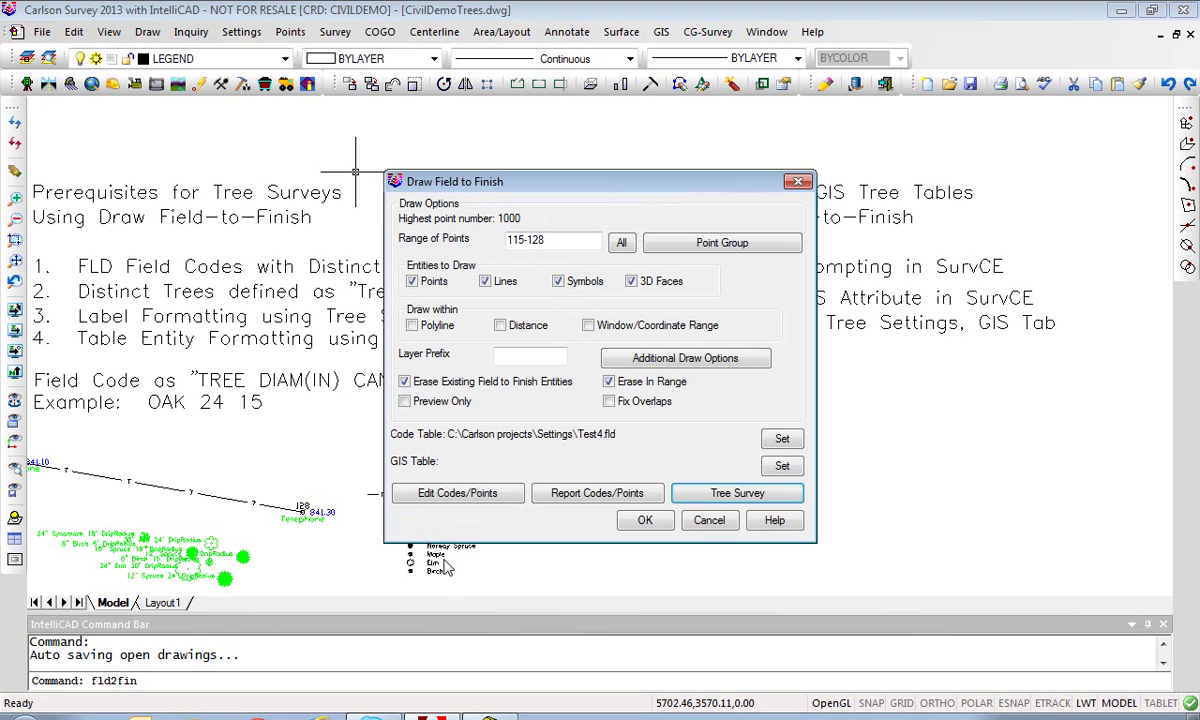
Step: Accept Field to Finish, move the SurvCE window, and open the Gum code from the feature code list for editing
{"action": "left_click", "coordinate": [648, 519]}
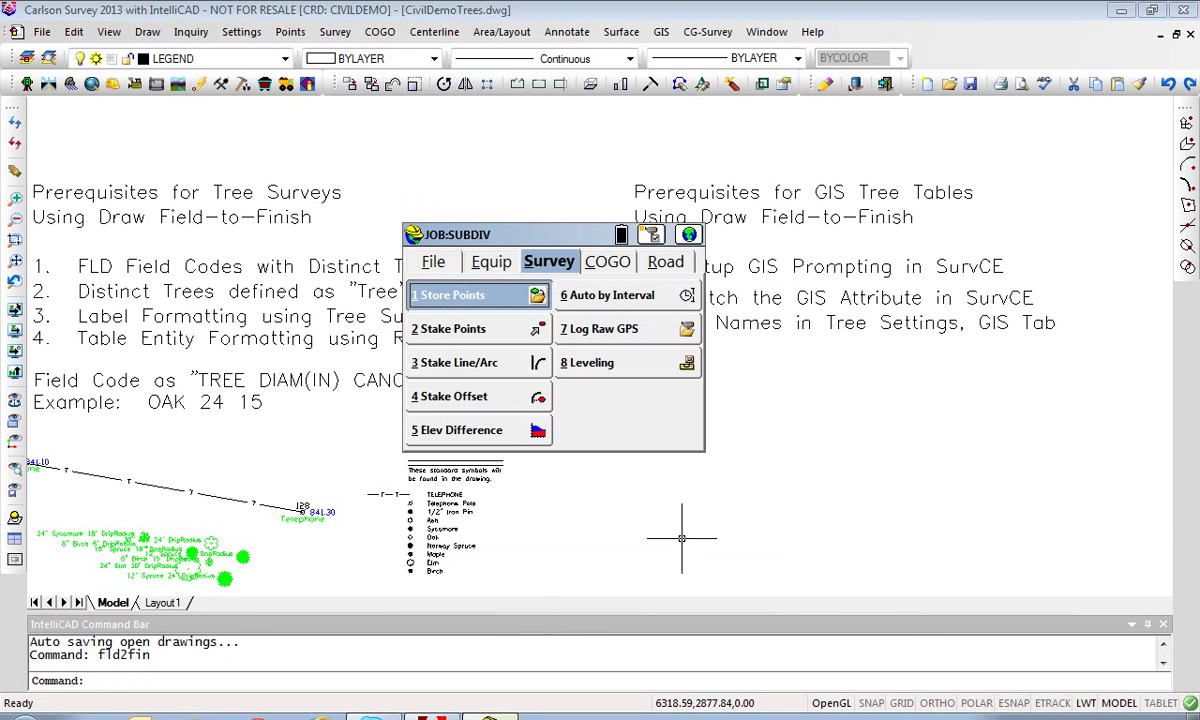
{"action": "mouse_move", "coordinate": [536, 240]}
{"action": "left_mouse_down"}
{"action": "mouse_move", "coordinate": [731, 384]}
{"action": "mouse_move", "coordinate": [747, 364]}
{"action": "left_mouse_up"}
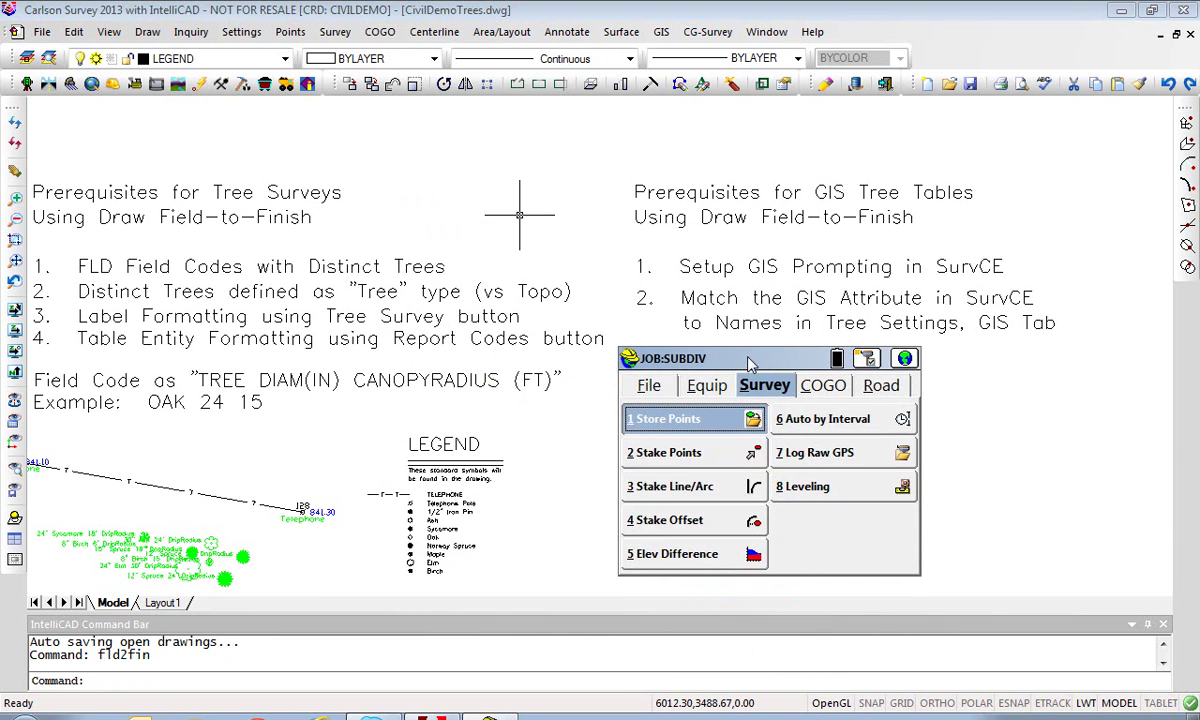
{"action": "left_click", "coordinate": [646, 388]}
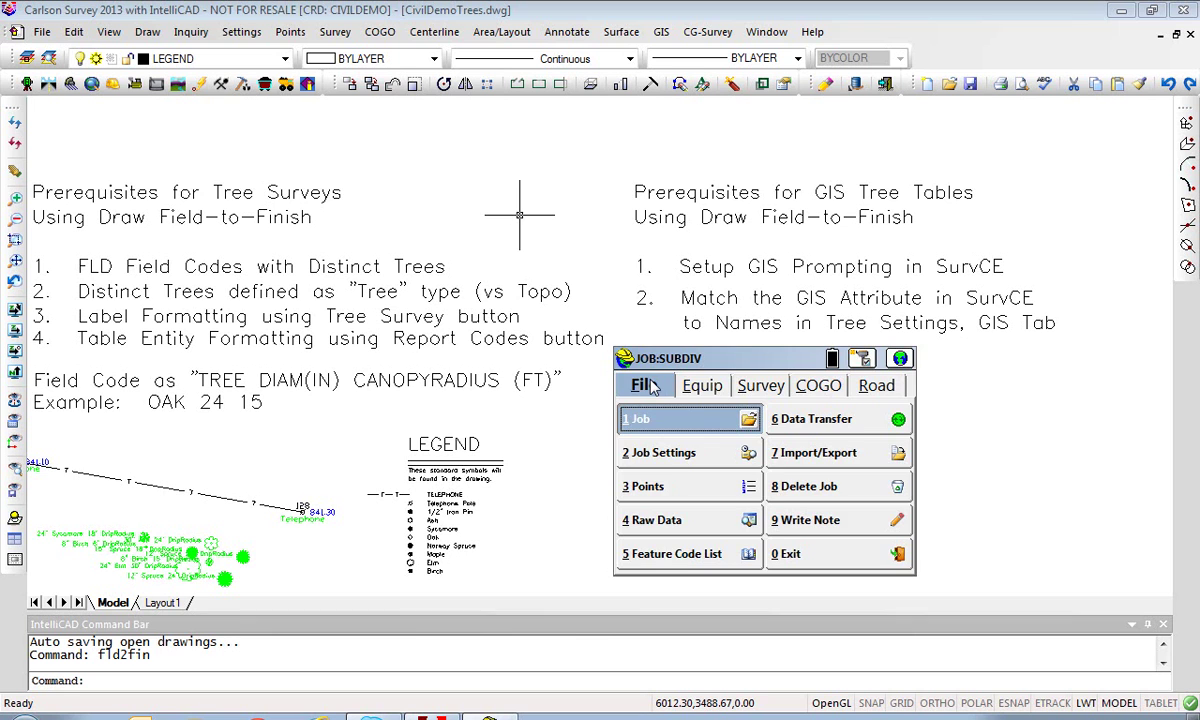
{"action": "left_click", "coordinate": [678, 558]}
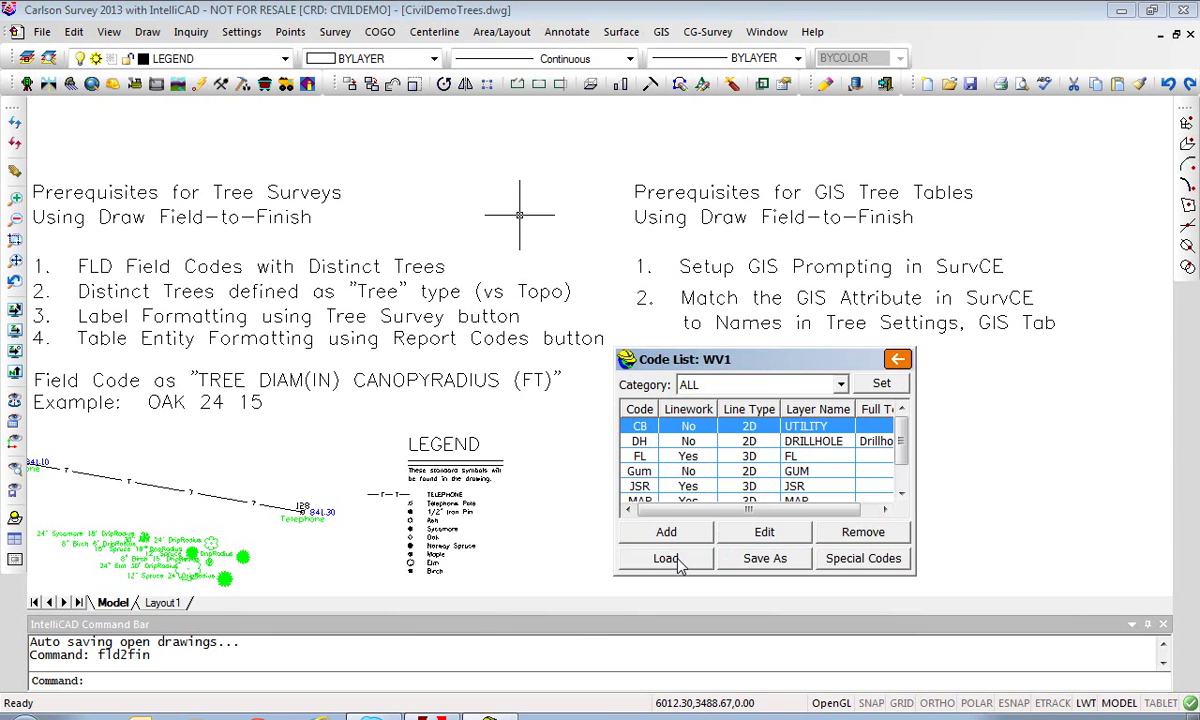
{"action": "left_click", "coordinate": [640, 476]}
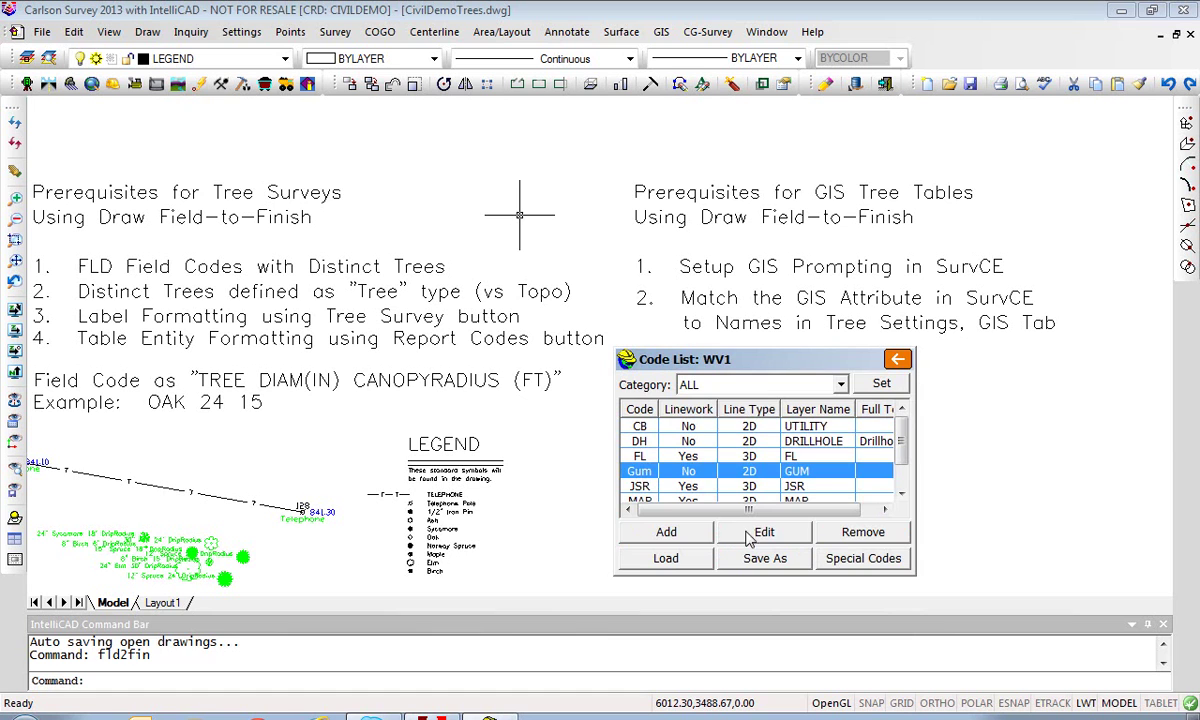
{"action": "left_click", "coordinate": [757, 533]}
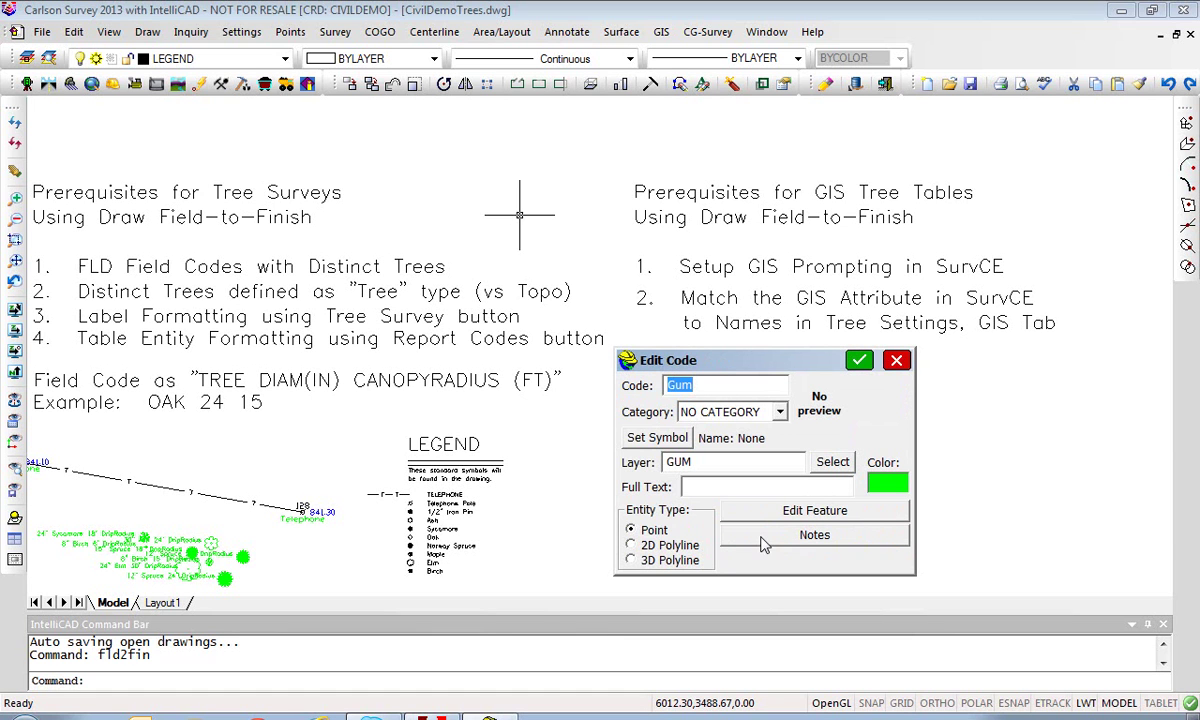
Step: Add a Char attribute TAG with prompt 'Tree ID' to the Gum feature
{"action": "left_click", "coordinate": [824, 512]}
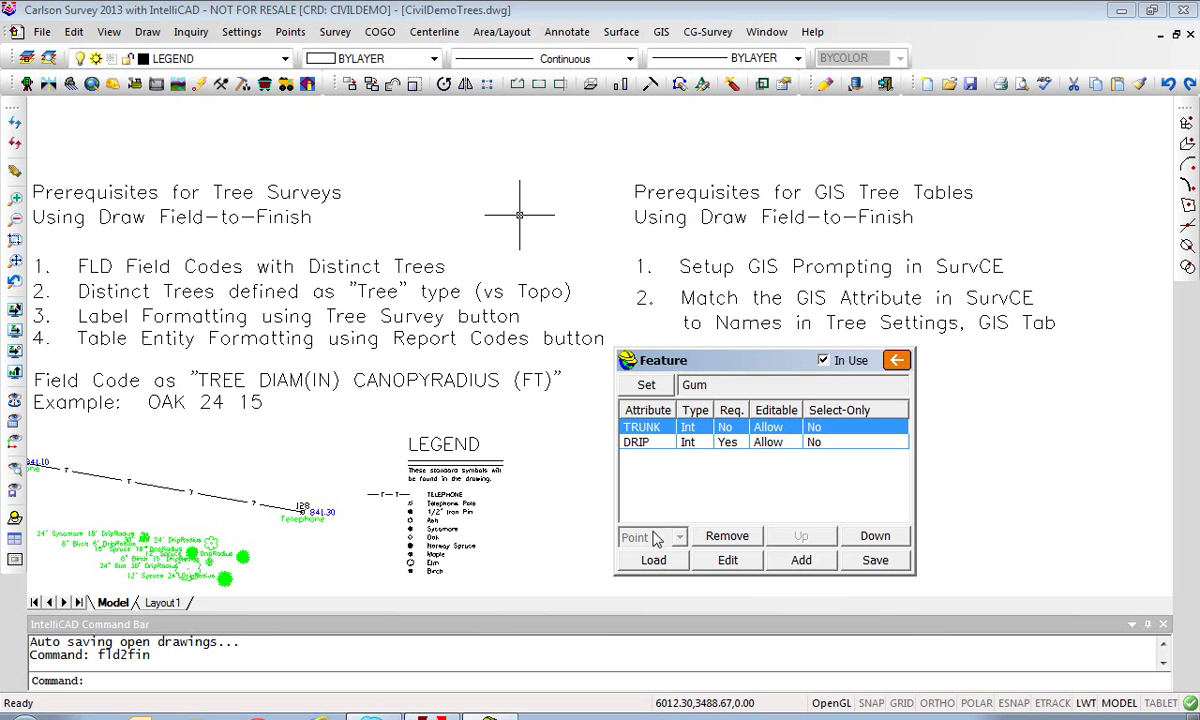
{"action": "left_click", "coordinate": [628, 442]}
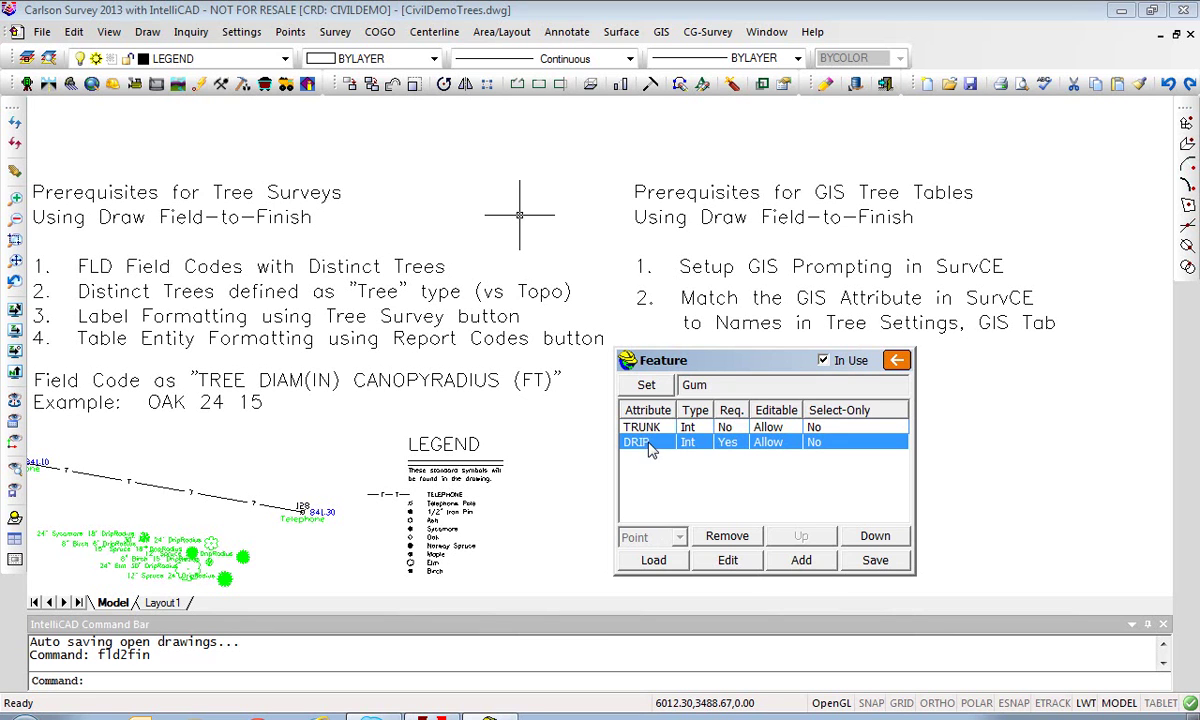
{"action": "left_click", "coordinate": [801, 558]}
{"action": "type", "text": "TA"}
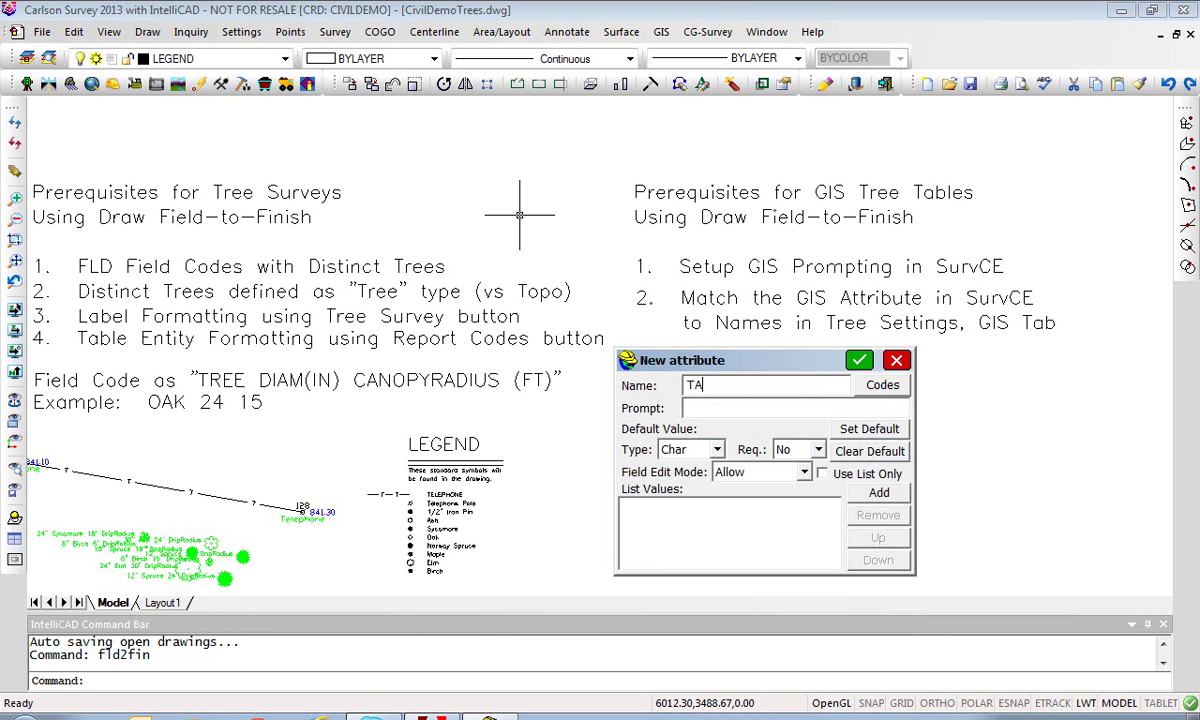
{"action": "type", "text": "G"}
{"action": "left_click", "coordinate": [697, 407]}
{"action": "type", "text": "t"}
{"action": "key", "text": "BackSpace"}
{"action": "type", "text": "Tree ID"}
{"action": "left_click", "coordinate": [717, 450]}
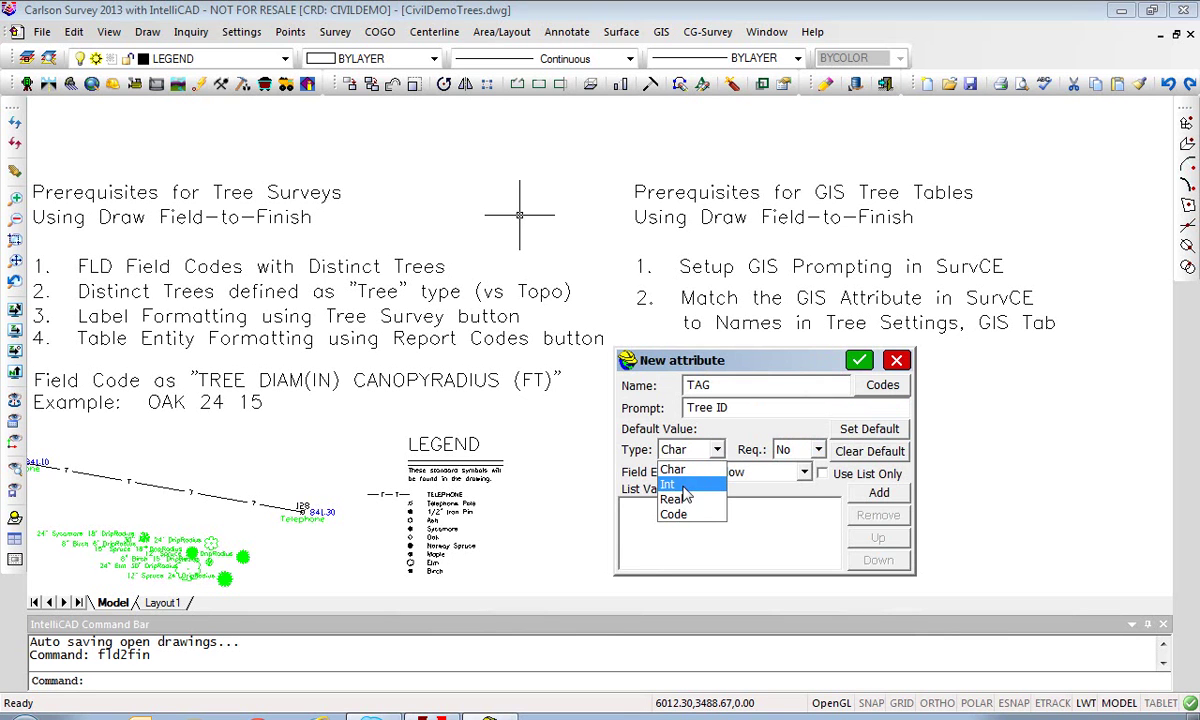
{"action": "left_click", "coordinate": [679, 471]}
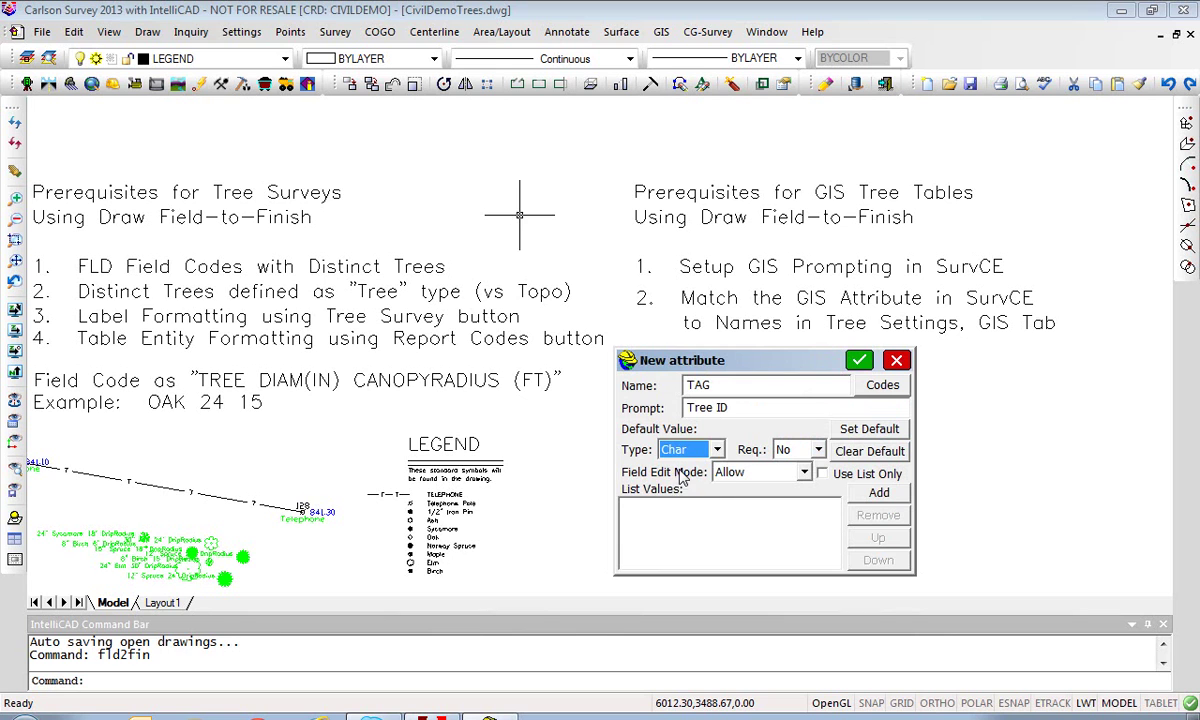
{"action": "left_click", "coordinate": [861, 361]}
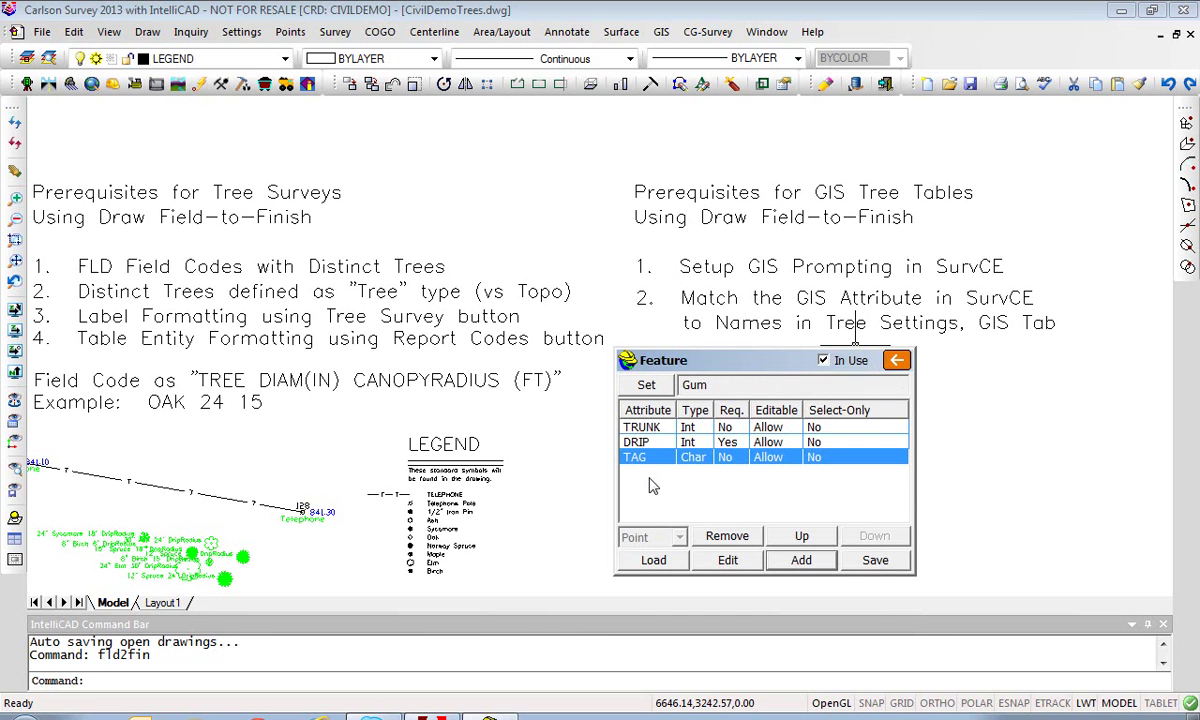
Step: Save the Gum feature and code edits, then close the code list, saving changes
{"action": "left_click", "coordinate": [873, 559]}
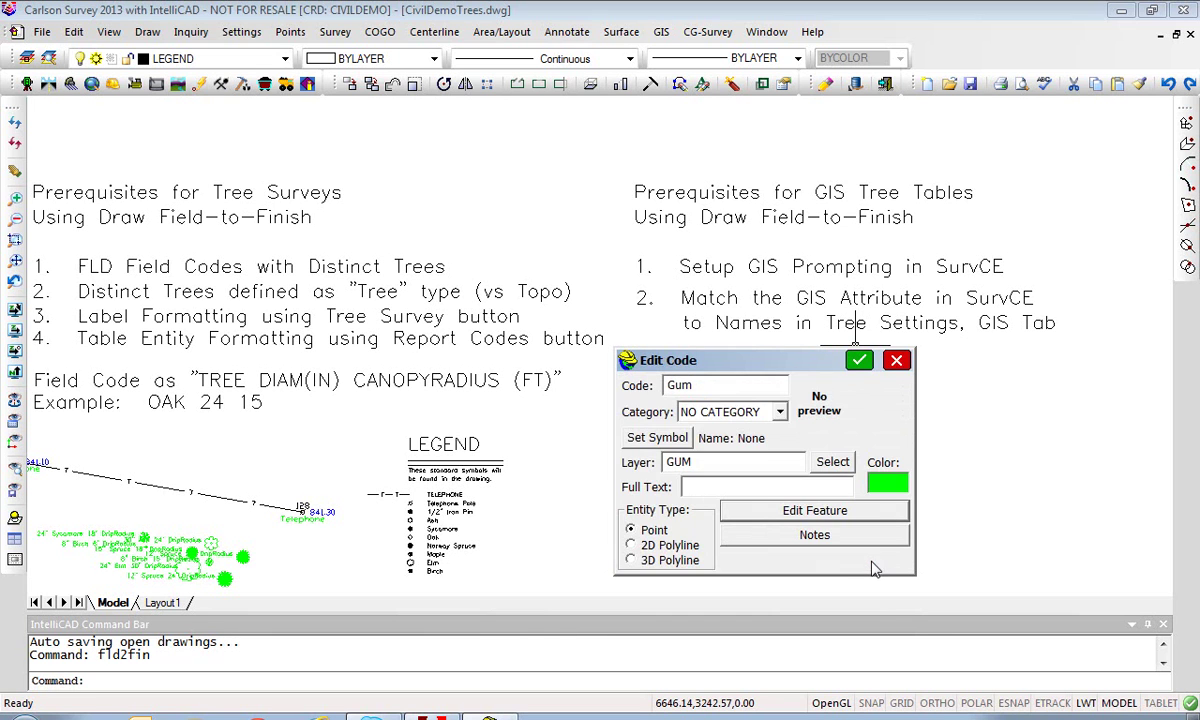
{"action": "left_click", "coordinate": [860, 361]}
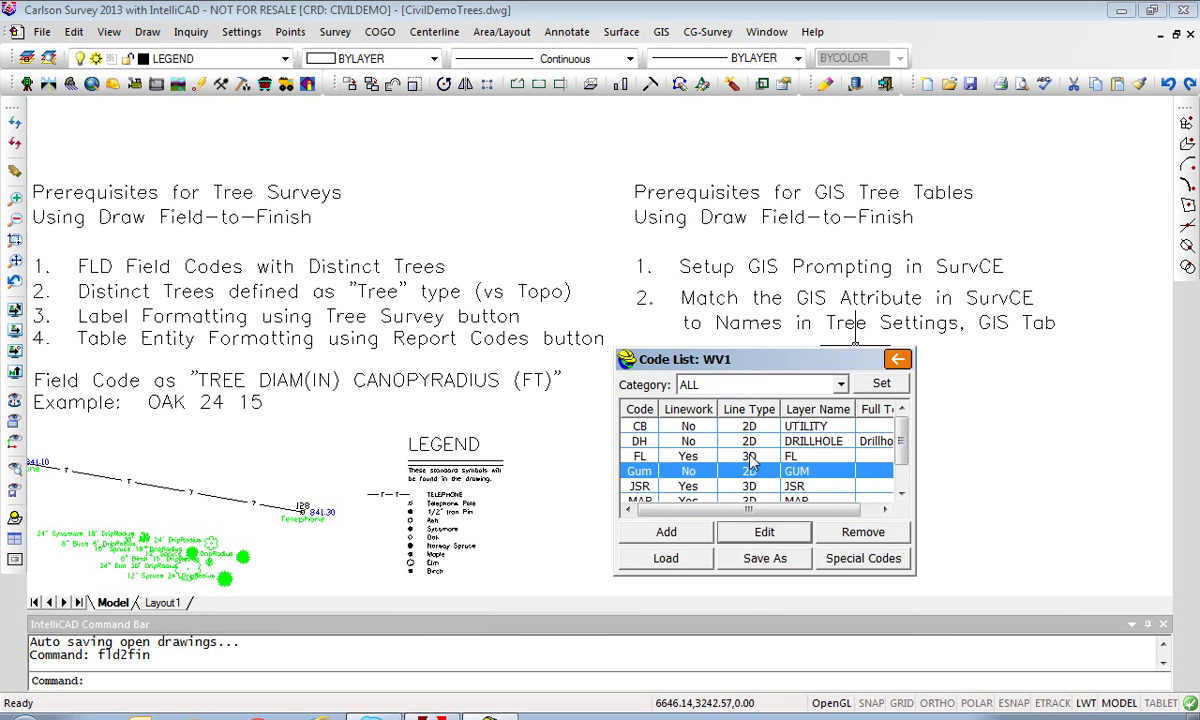
{"action": "left_click", "coordinate": [896, 359]}
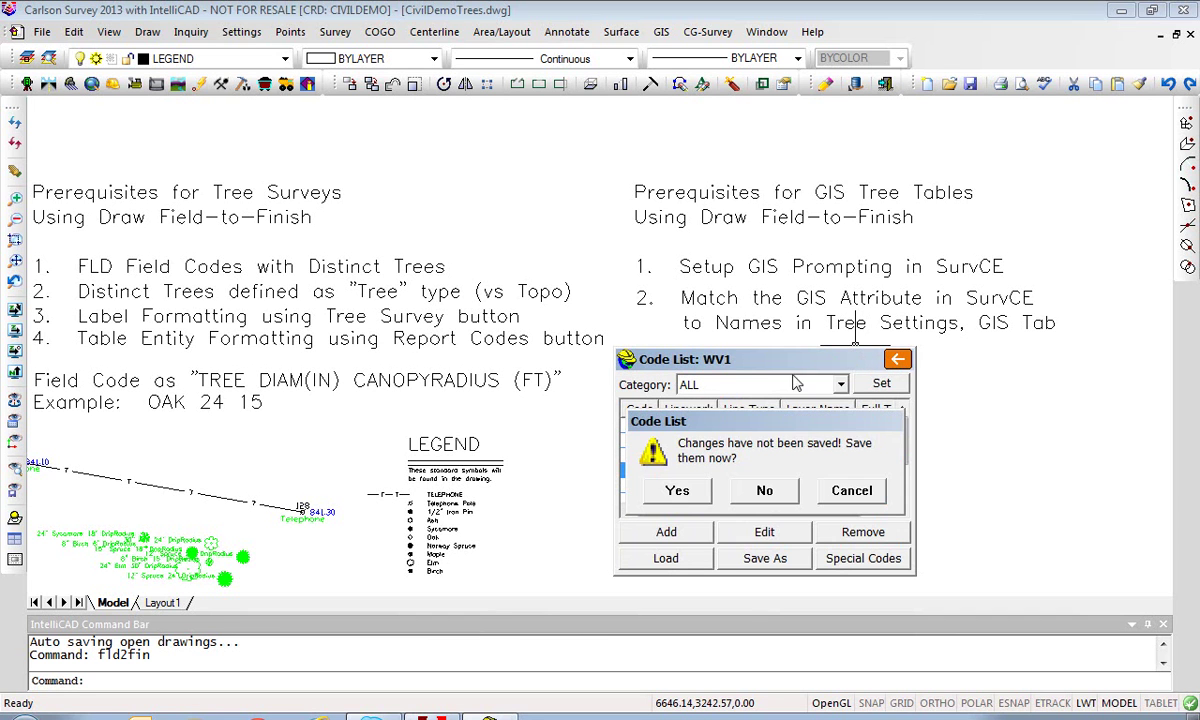
{"action": "left_click", "coordinate": [682, 490]}
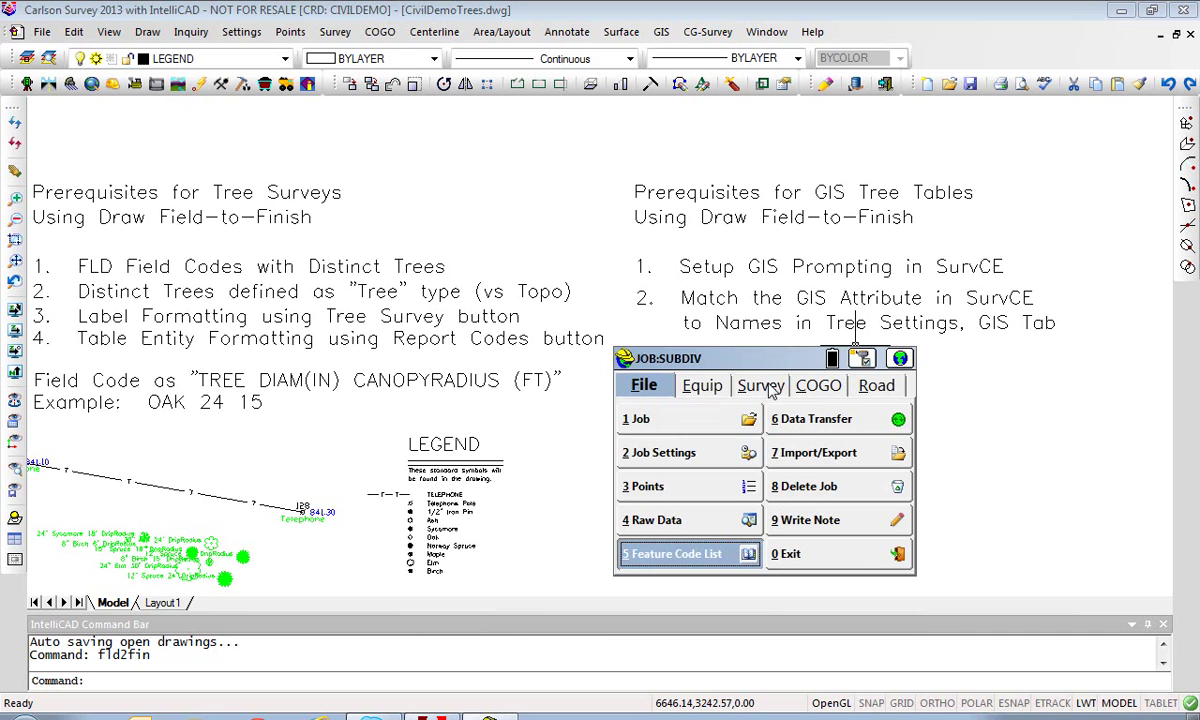
Step: In Store Points, zoom in on the site and store point 9 with description gum
{"action": "left_click", "coordinate": [762, 386]}
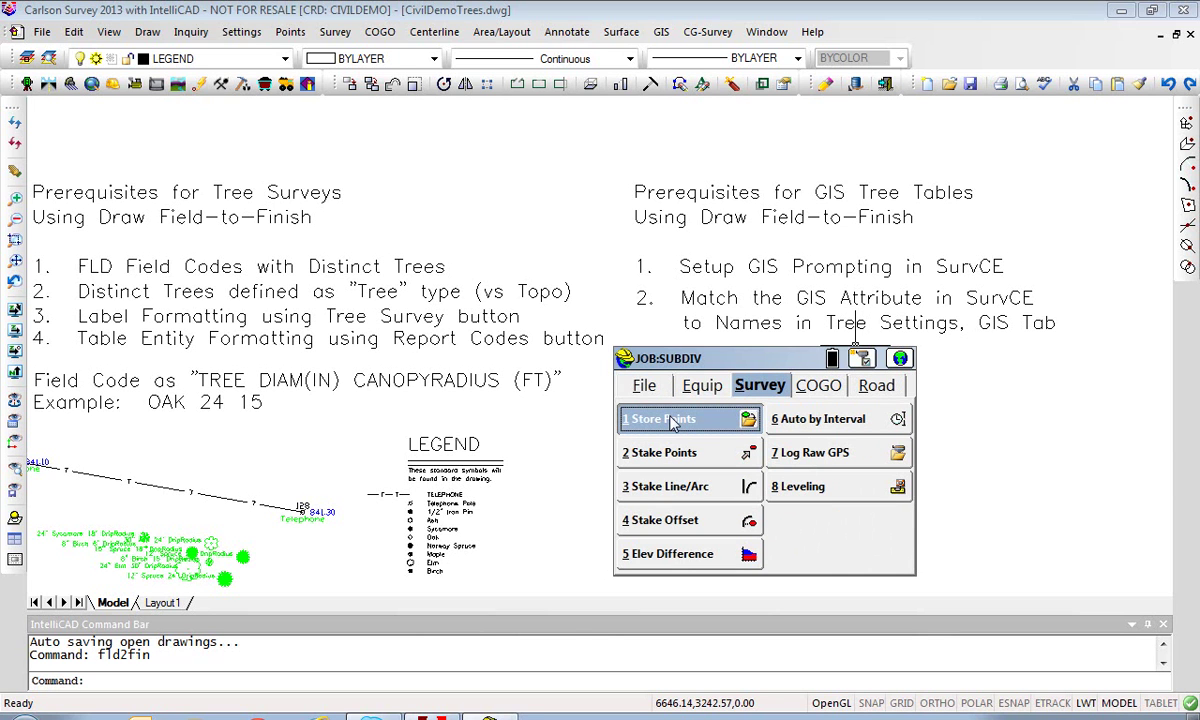
{"action": "left_click", "coordinate": [672, 421]}
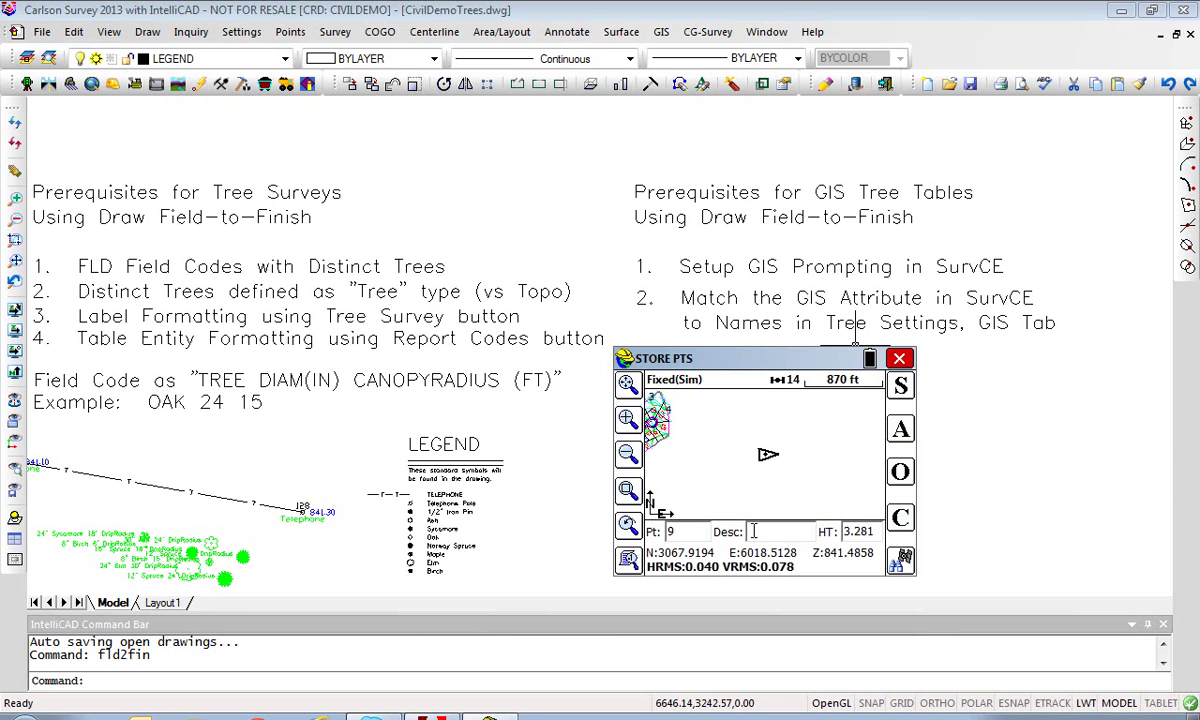
{"action": "mouse_move", "coordinate": [707, 484]}
{"action": "left_mouse_down"}
{"action": "mouse_move", "coordinate": [651, 498]}
{"action": "mouse_move", "coordinate": [727, 486]}
{"action": "left_mouse_up"}
{"action": "scroll", "coordinate": [670, 495], "scroll_direction": "up", "scroll_amount": 2}
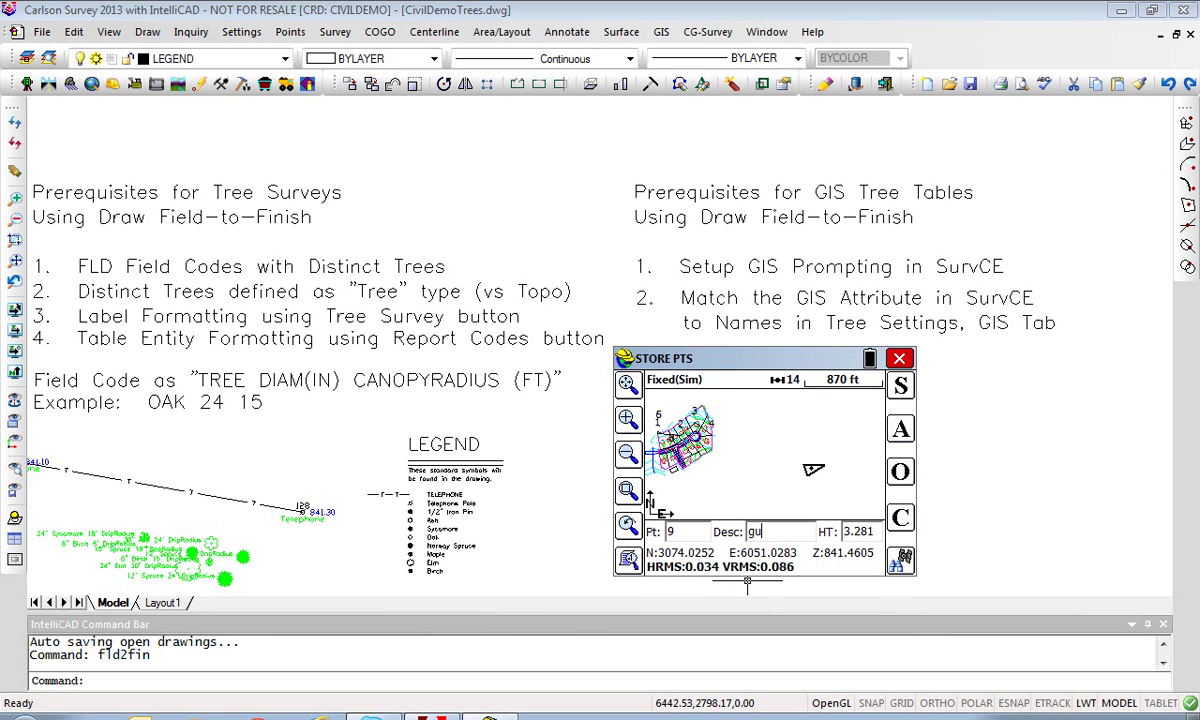
{"action": "left_click", "coordinate": [760, 532]}
{"action": "type", "text": "gum"}
{"action": "key", "text": "Return"}
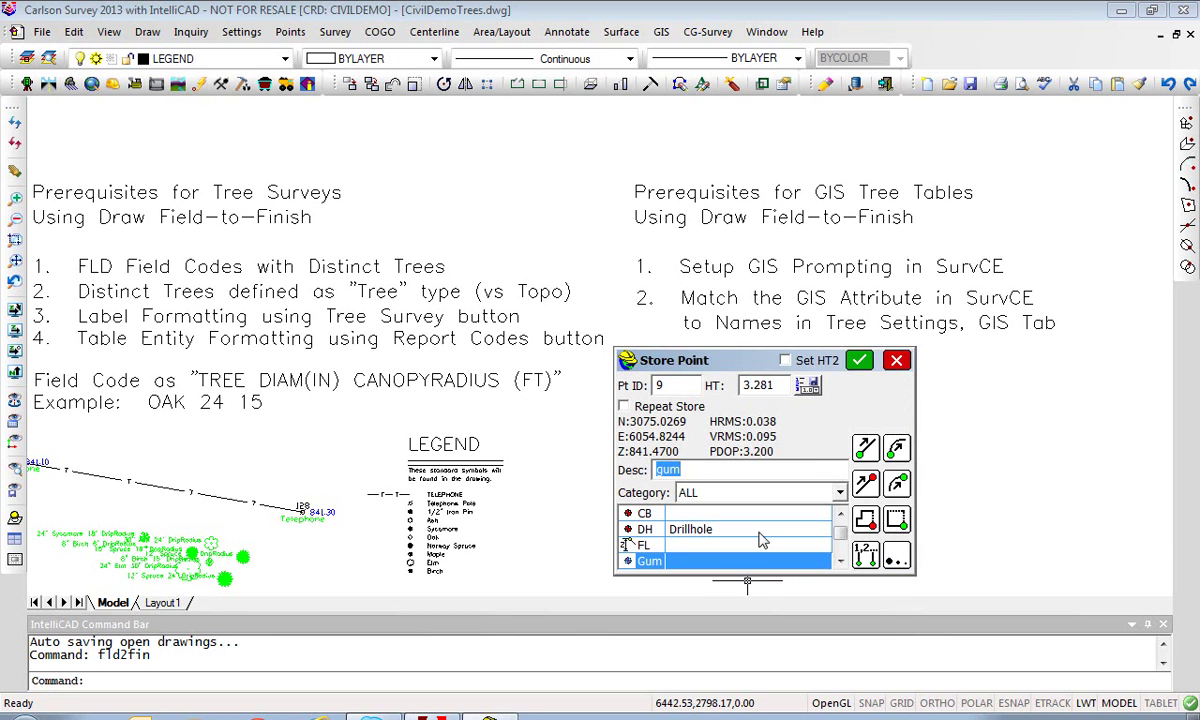
{"action": "left_click", "coordinate": [861, 361]}
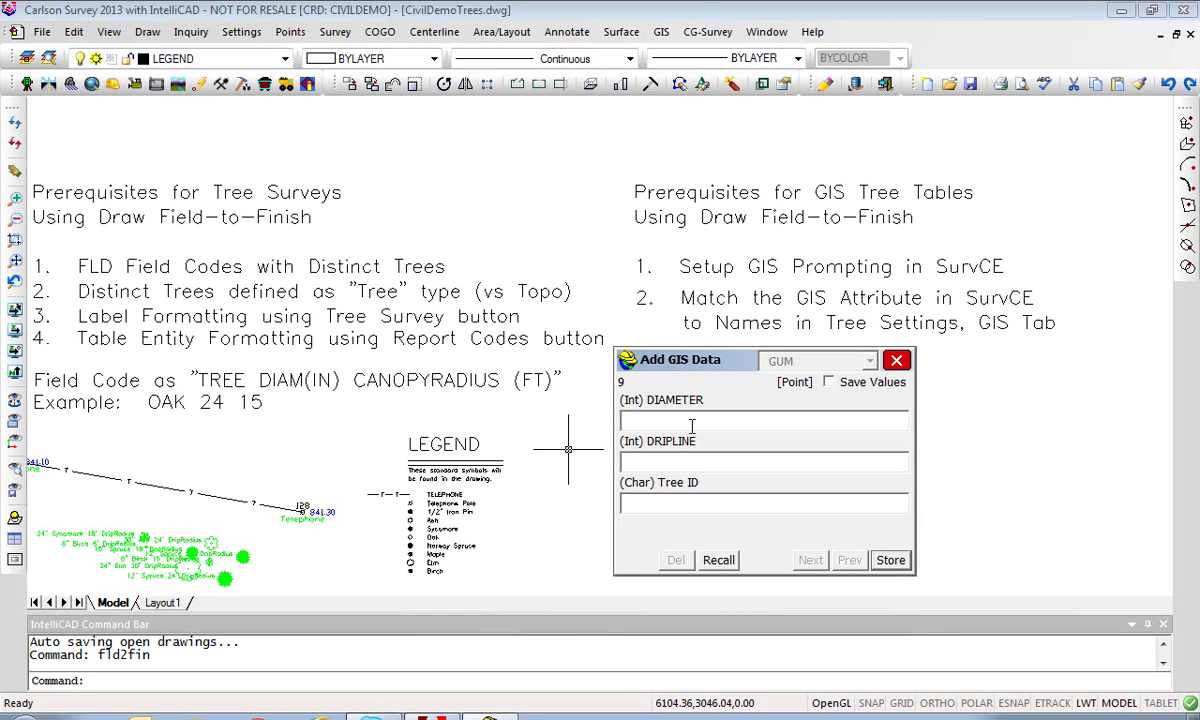
Step: Enter diameter 24, dripline 18 and Tree ID TR51 for point 9 and store it
{"action": "type", "text": "24"}
{"action": "key", "text": "Tab"}
{"action": "type", "text": "18"}
{"action": "type", "text": "T"}
{"action": "type", "text": "R51"}
{"action": "left_click", "coordinate": [890, 560]}
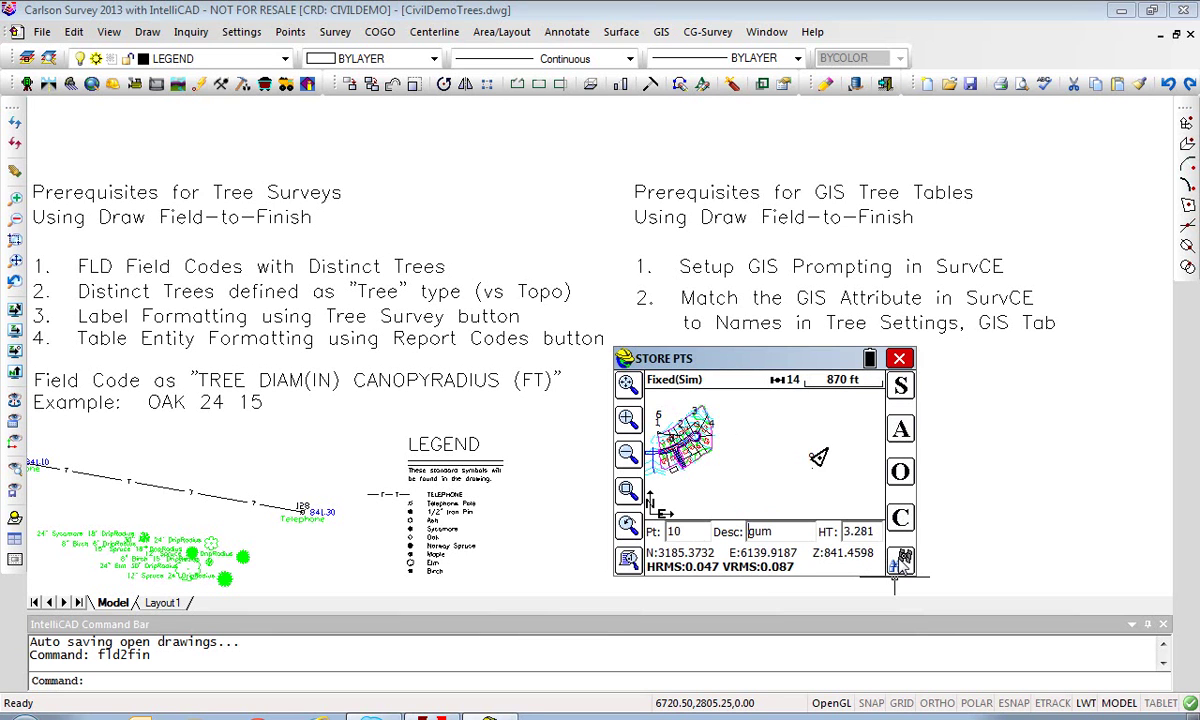
Step: Store point 10 as gum with diameter 18, dripline 24 and Tree ID TR52
{"action": "left_click", "coordinate": [900, 562]}
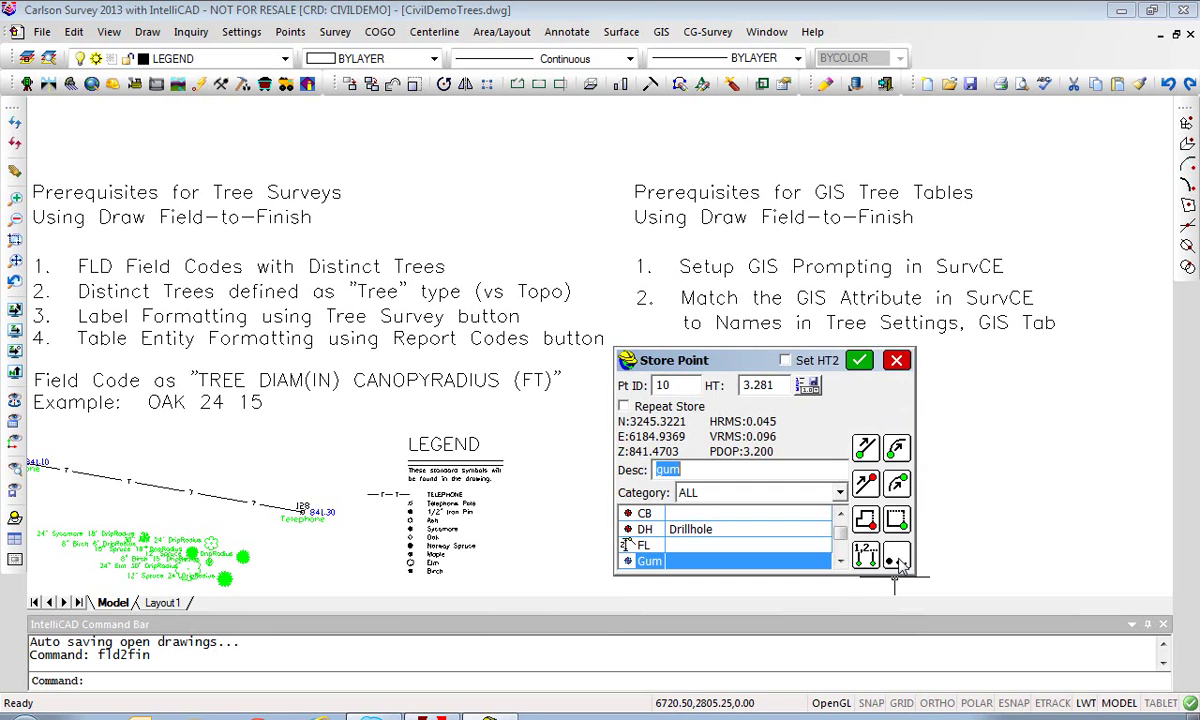
{"action": "key", "text": "Return"}
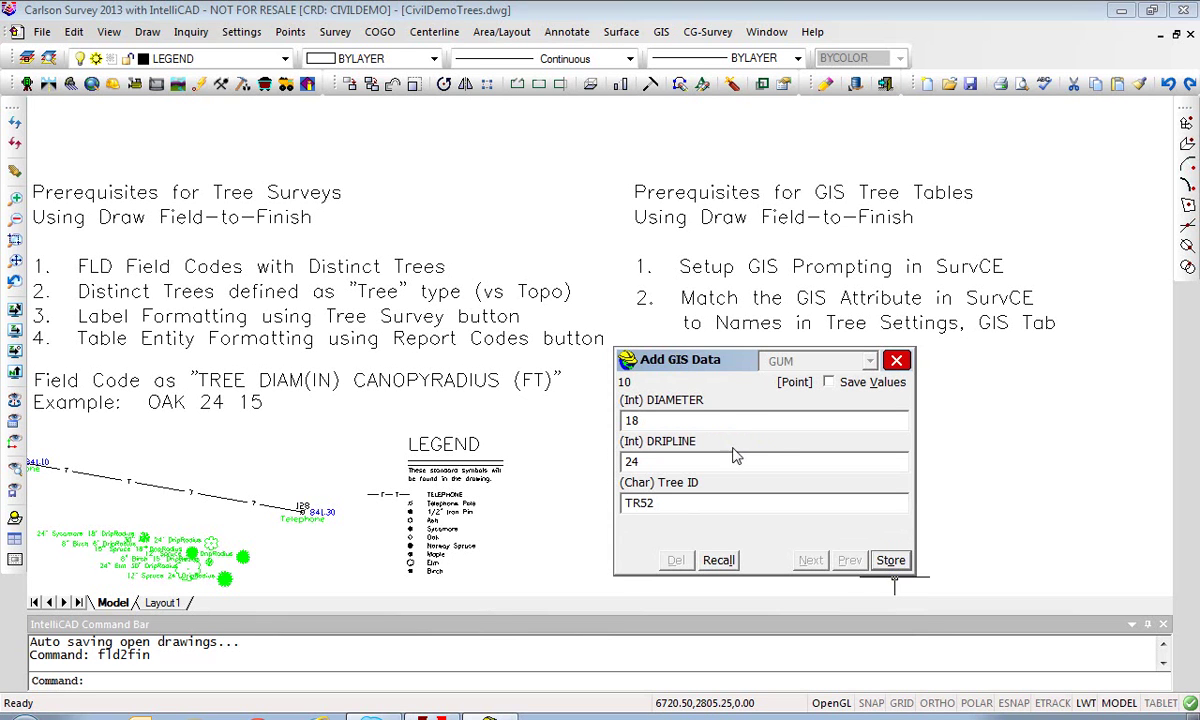
{"action": "left_click", "coordinate": [889, 561]}
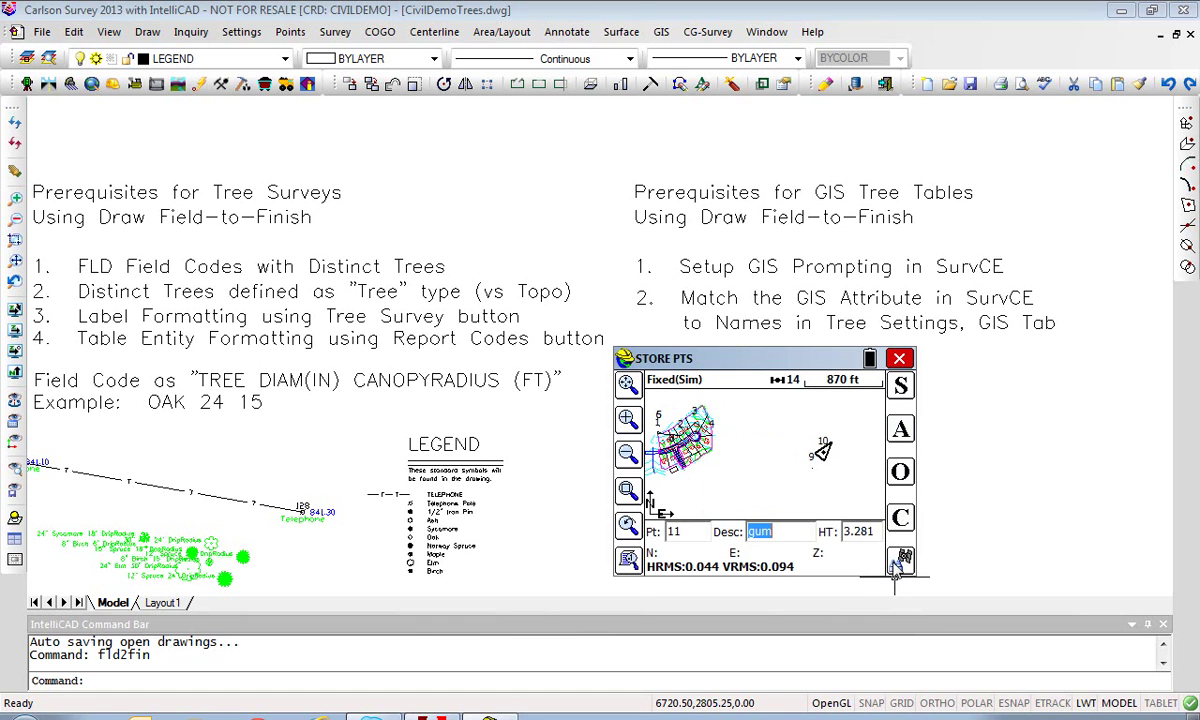
Step: Close Store Points and exit SurvCE from the File menu
{"action": "left_click", "coordinate": [899, 358]}
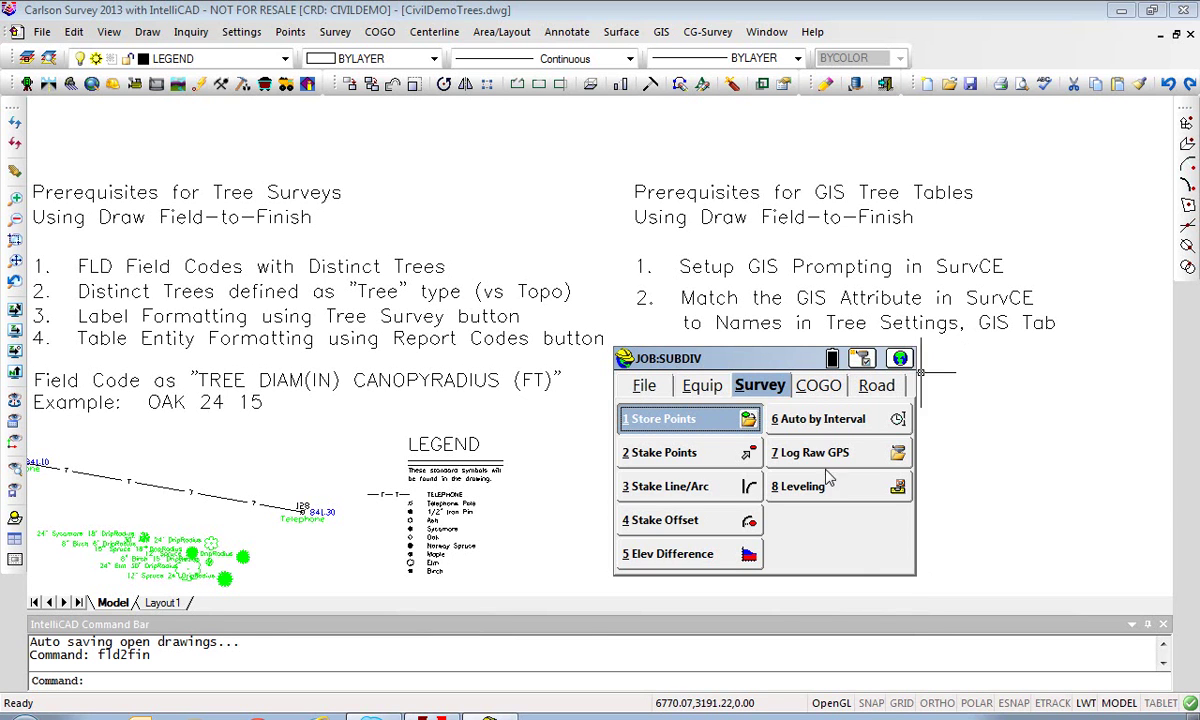
{"action": "left_click", "coordinate": [660, 399]}
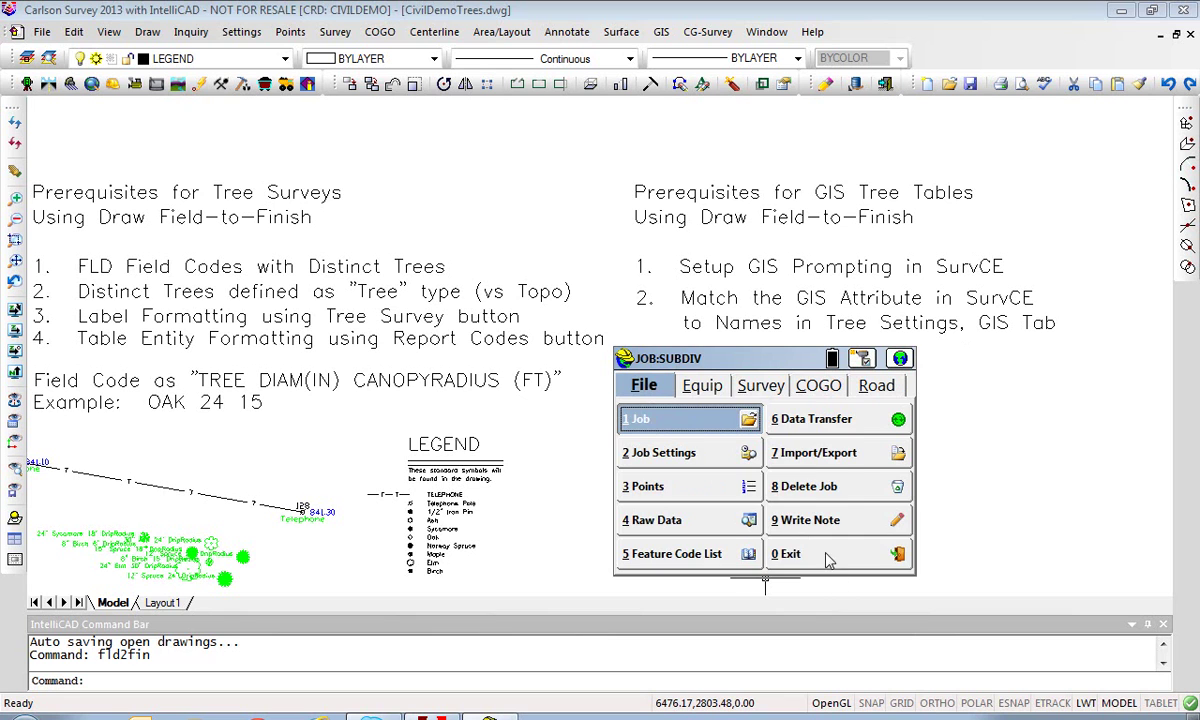
{"action": "left_click", "coordinate": [785, 551]}
Step: Confirm the SurvCE exit and browse up to the C drive for a new coordinate file
{"action": "left_click", "coordinate": [716, 492]}
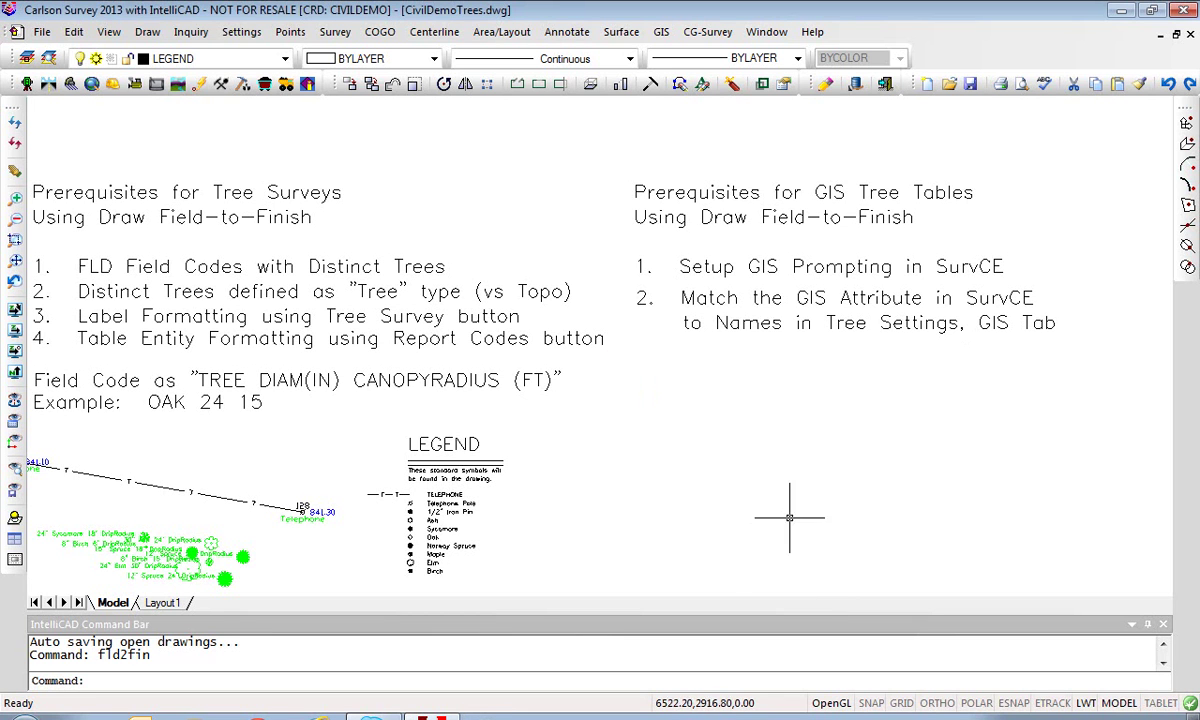
{"action": "left_click", "coordinate": [288, 34]}
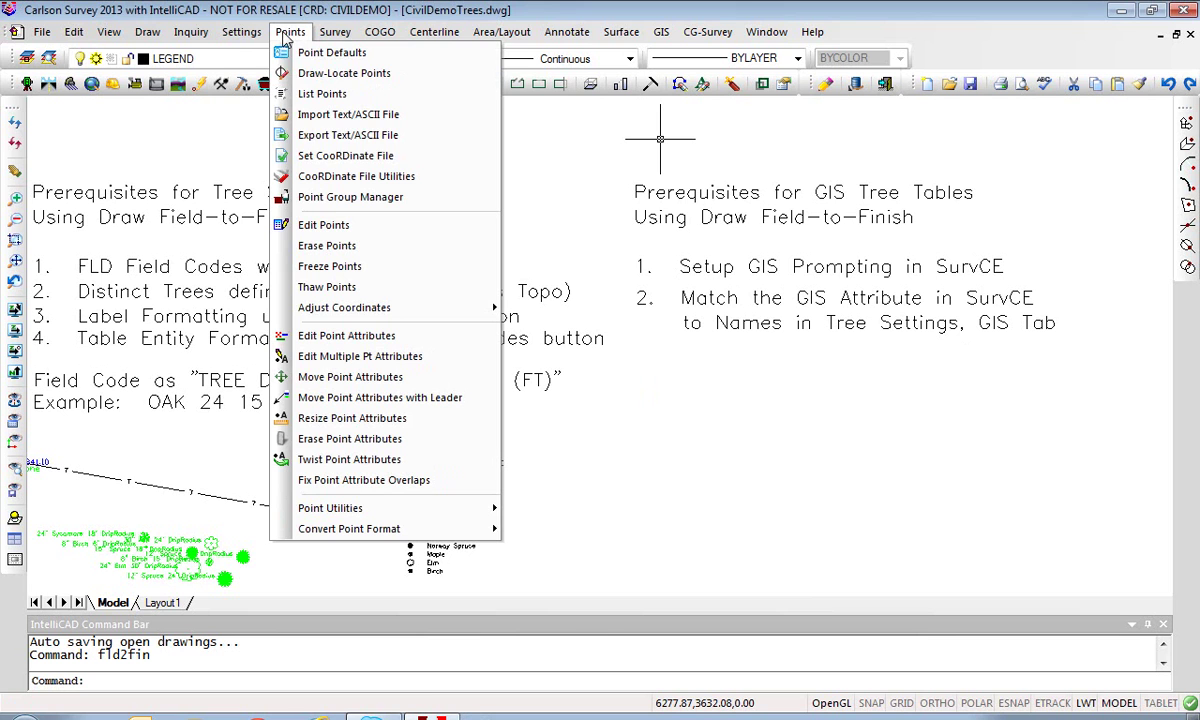
{"action": "left_click", "coordinate": [295, 155]}
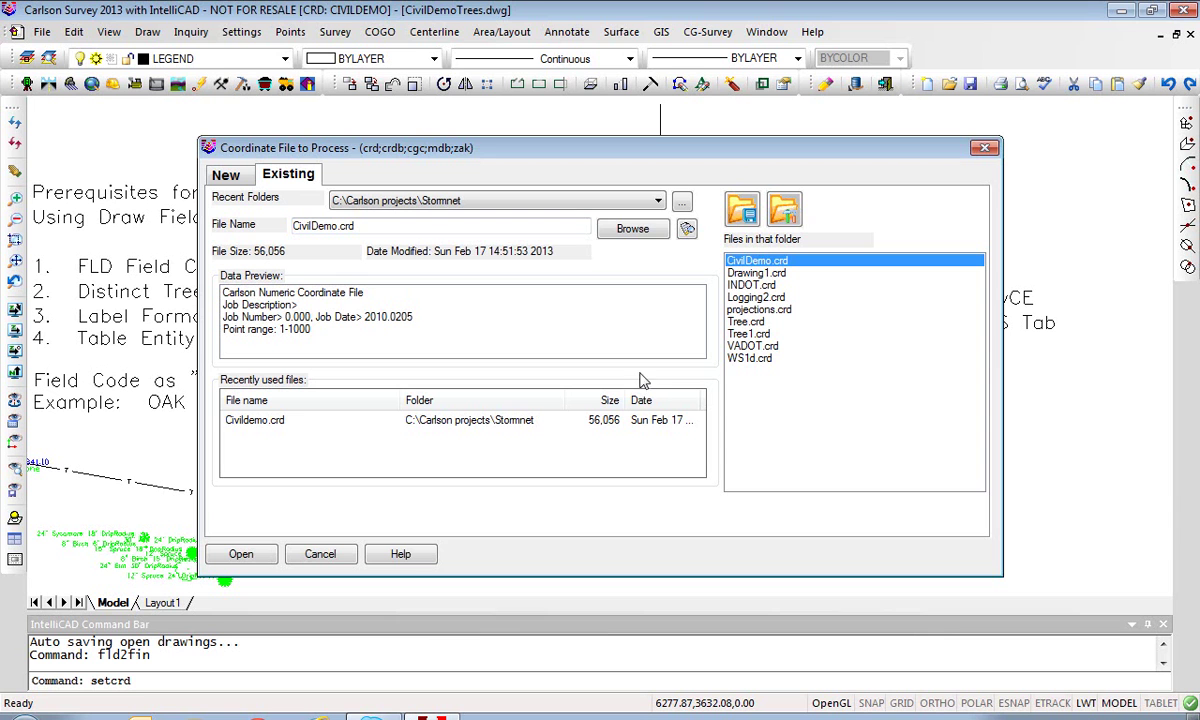
{"action": "left_click", "coordinate": [631, 230]}
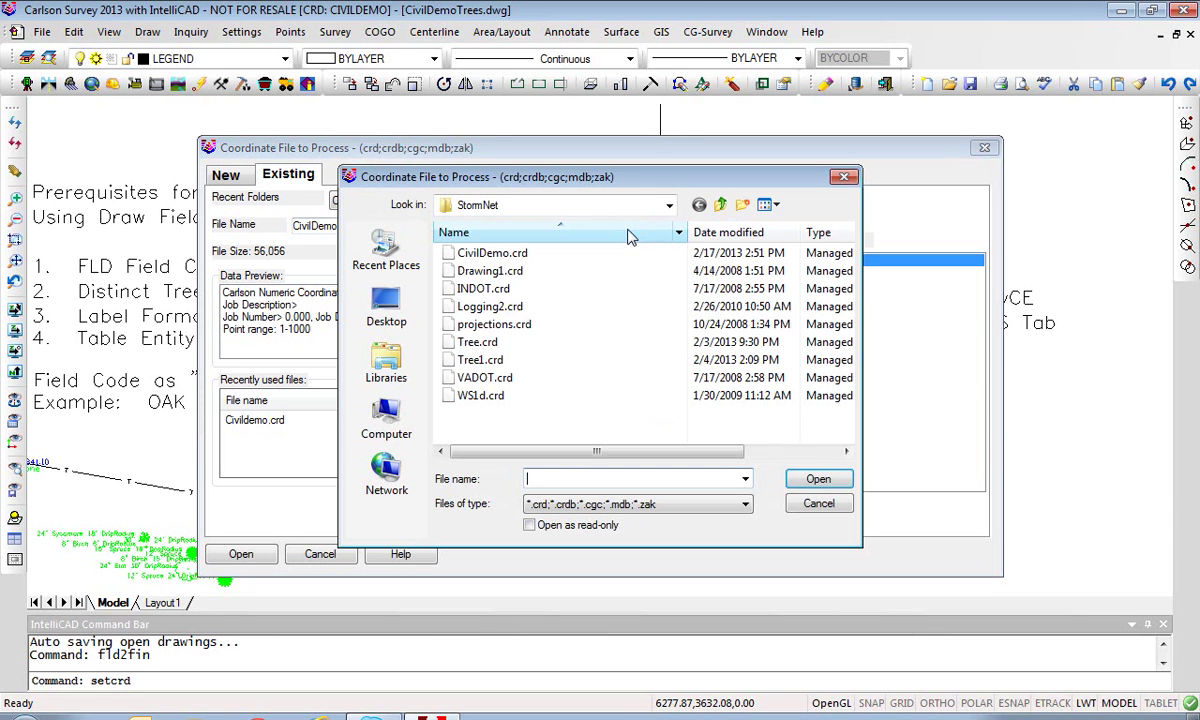
{"action": "left_click", "coordinate": [722, 205]}
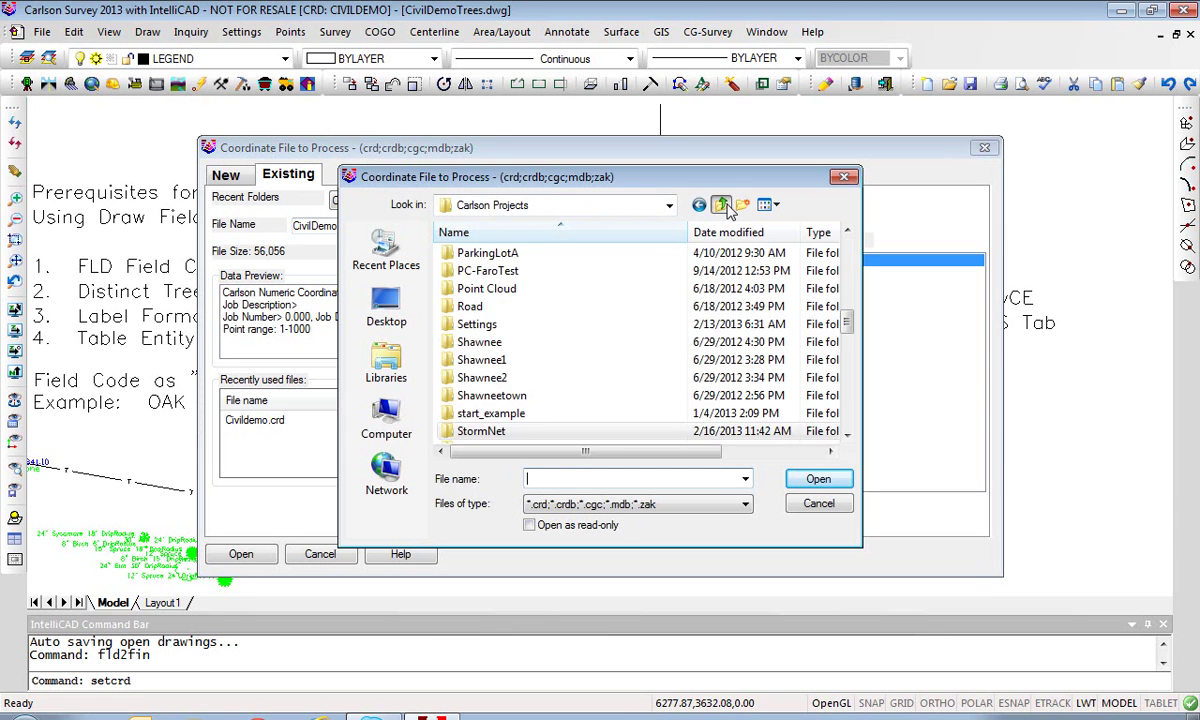
{"action": "left_click", "coordinate": [722, 205]}
Step: Select Subdiv.crd in C:\SurvCEDemo\Data and make it the active coordinate file
{"action": "left_click_drag", "start_coordinate": [855, 262], "coordinate": [868, 390]}
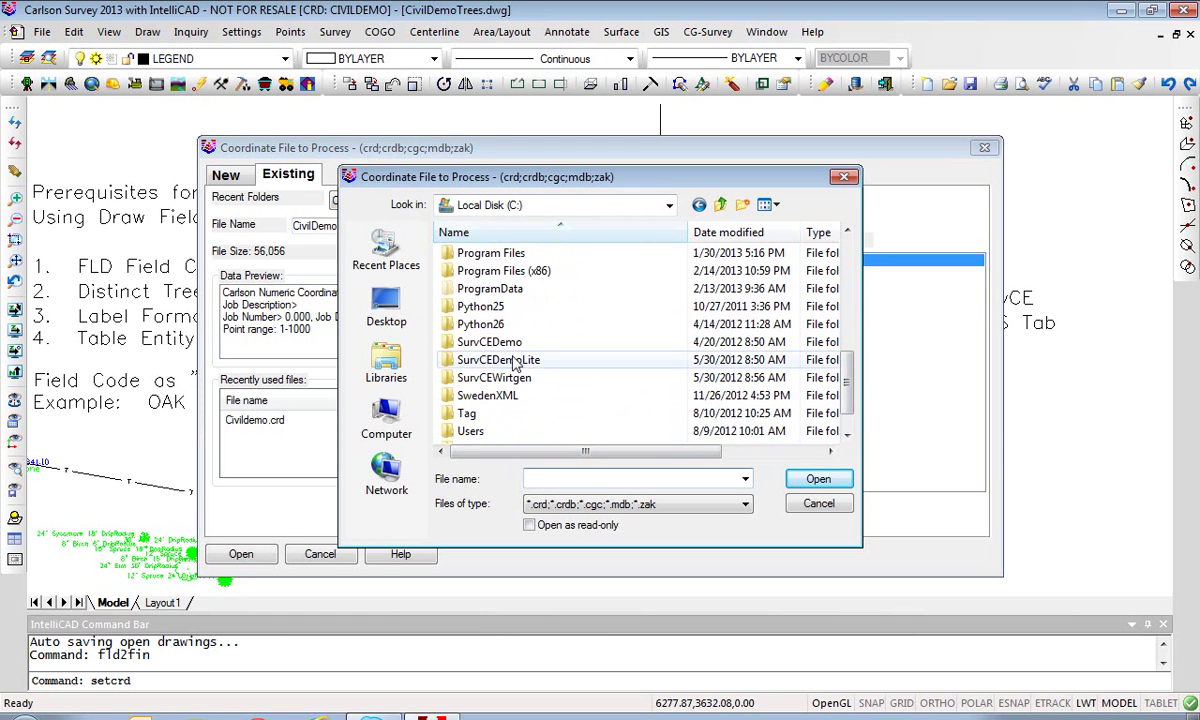
{"action": "double_click", "coordinate": [485, 342]}
{"action": "double_click", "coordinate": [469, 255]}
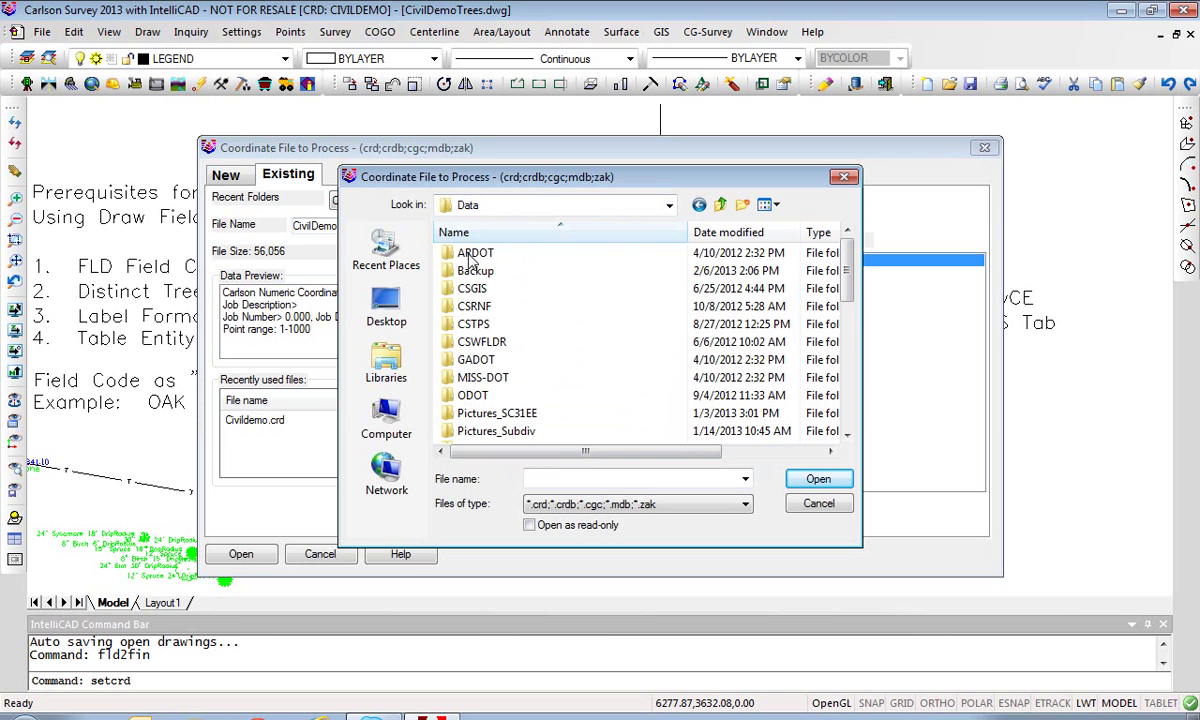
{"action": "left_click_drag", "start_coordinate": [855, 288], "coordinate": [822, 380]}
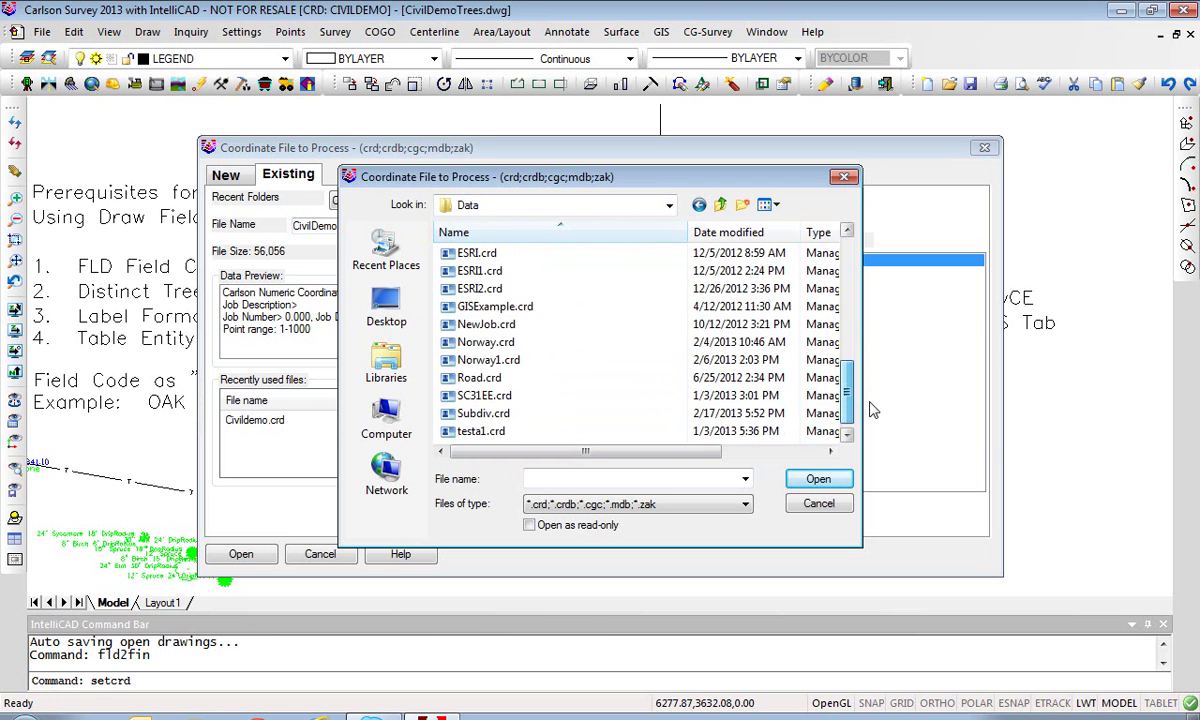
{"action": "left_click", "coordinate": [480, 413]}
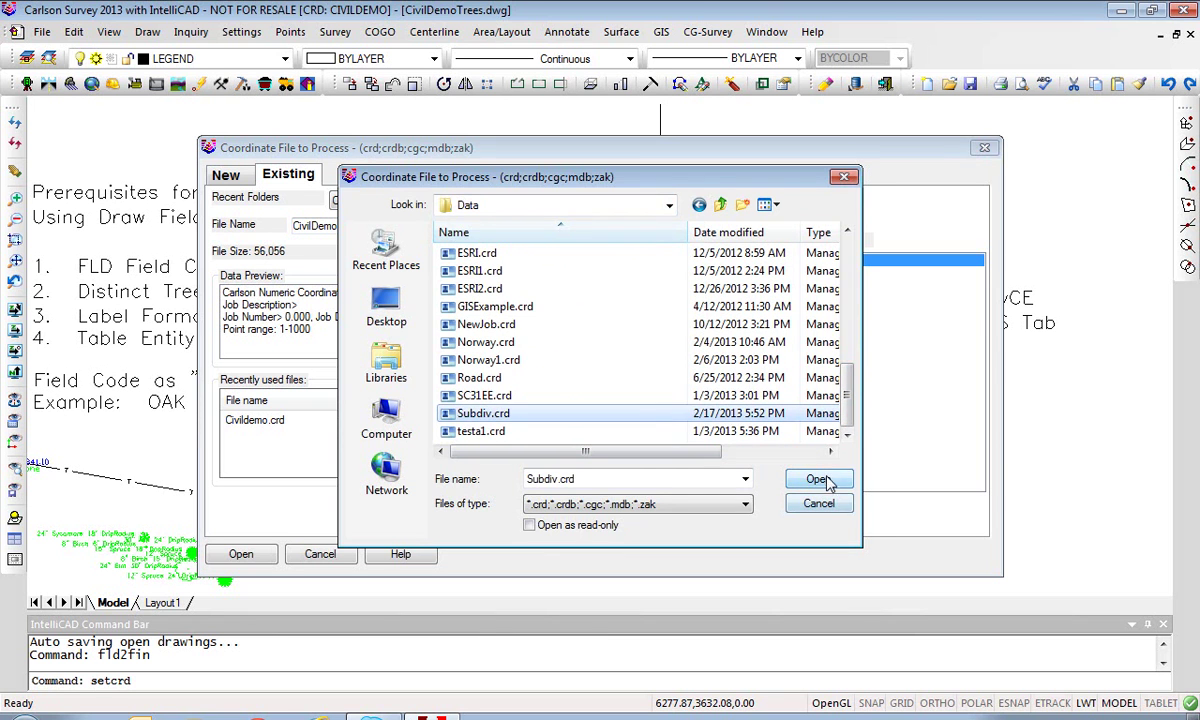
{"action": "left_click", "coordinate": [818, 479]}
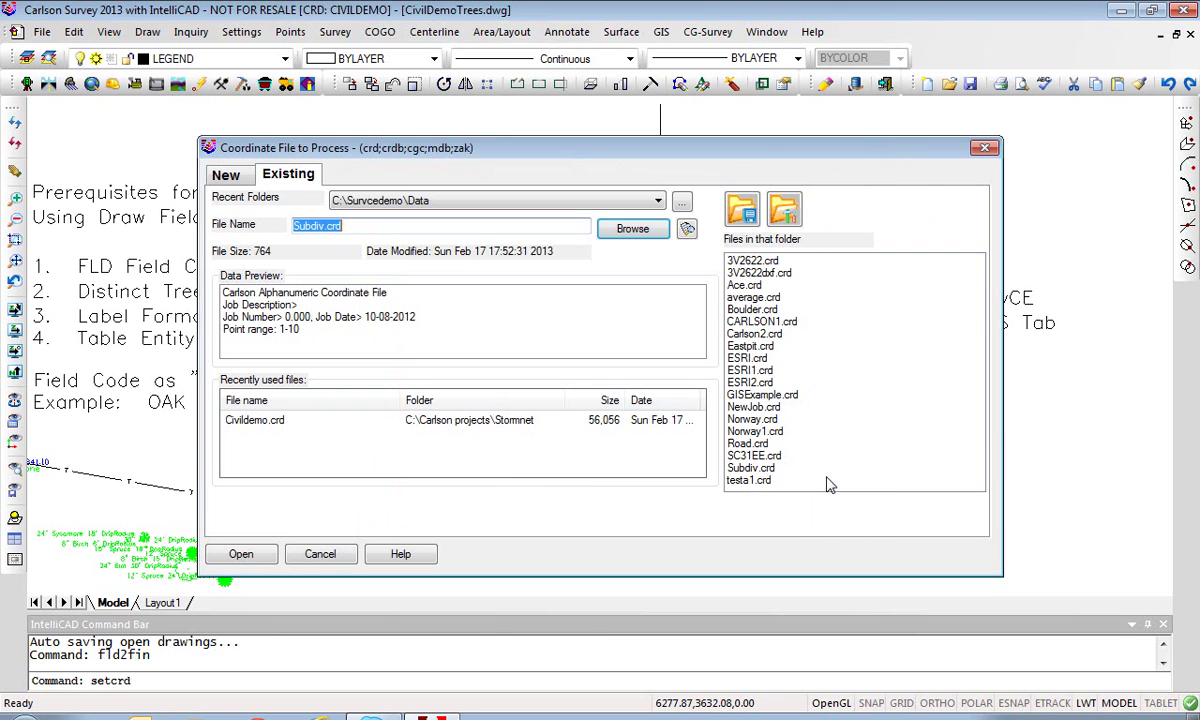
{"action": "left_click", "coordinate": [241, 554]}
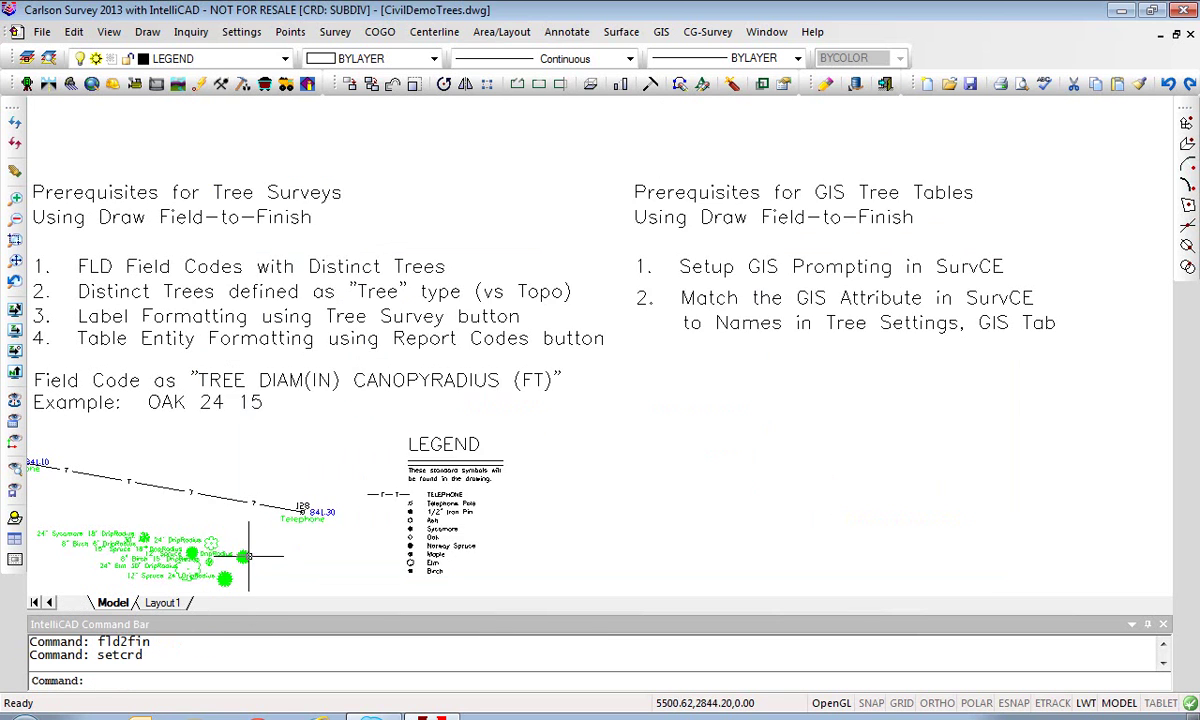
{"action": "left_click", "coordinate": [290, 31]}
{"action": "left_click", "coordinate": [320, 94]}
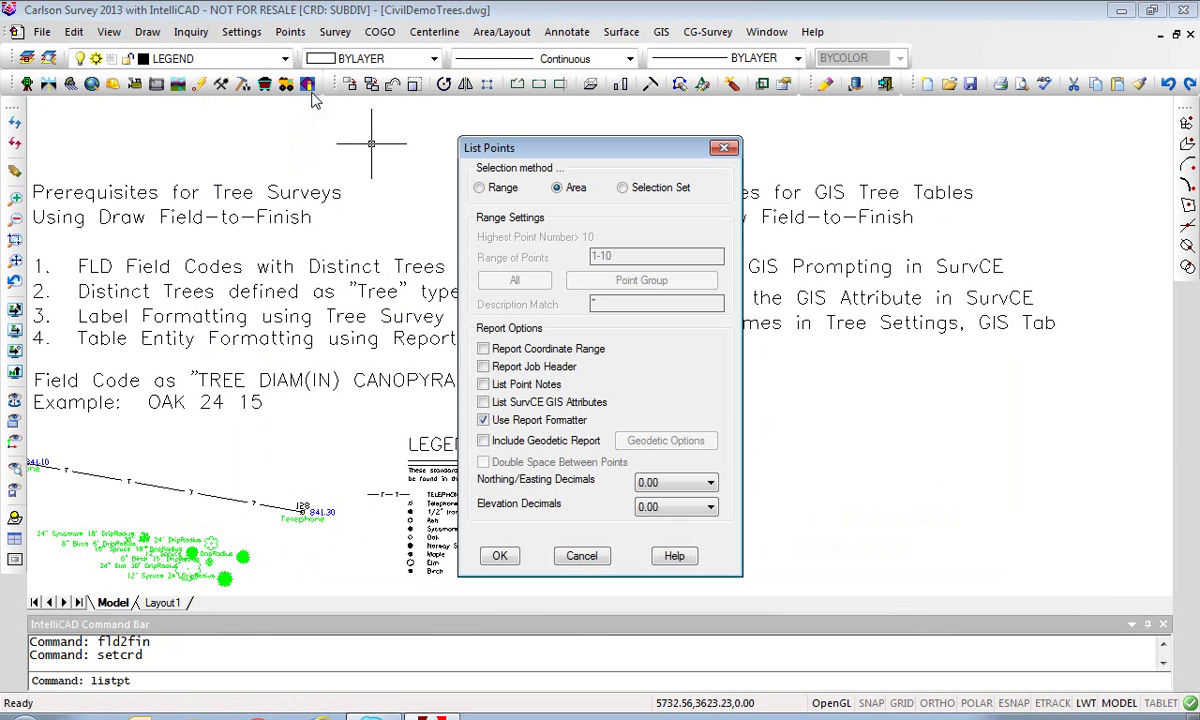
{"action": "left_click", "coordinate": [480, 188]}
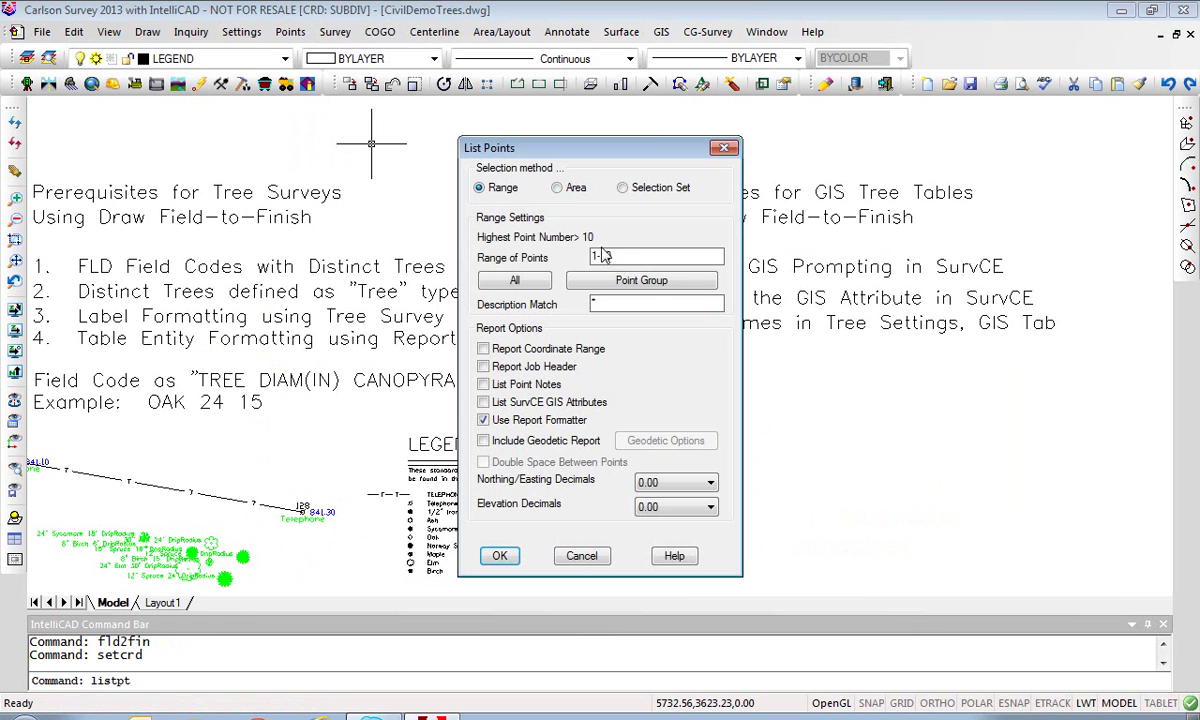
{"action": "left_click", "coordinate": [507, 279]}
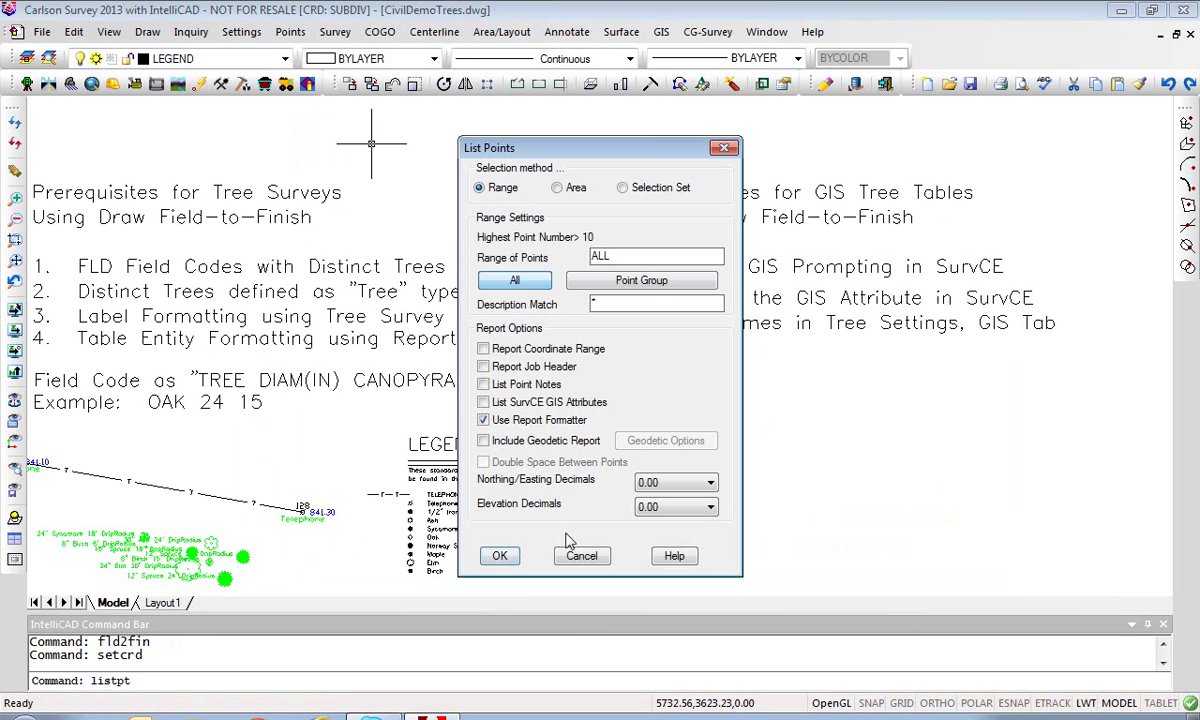
{"action": "left_click", "coordinate": [499, 556]}
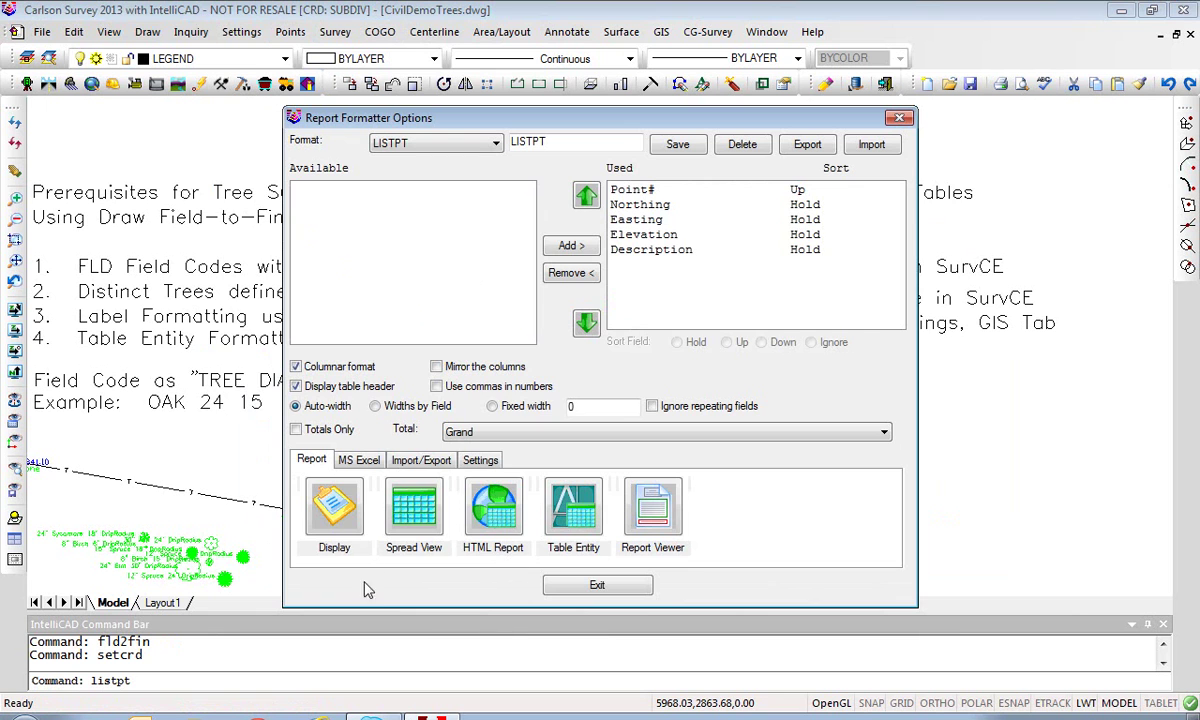
{"action": "left_click", "coordinate": [330, 510]}
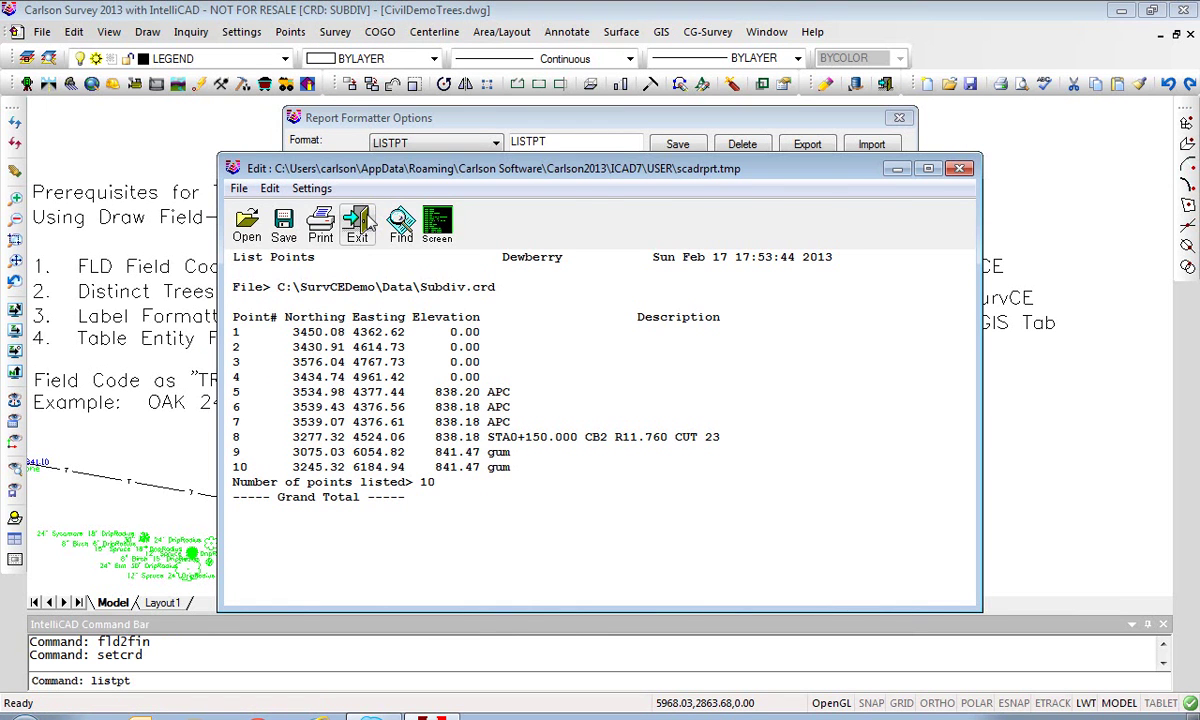
{"action": "left_click", "coordinate": [359, 224]}
{"action": "left_click", "coordinate": [597, 509]}
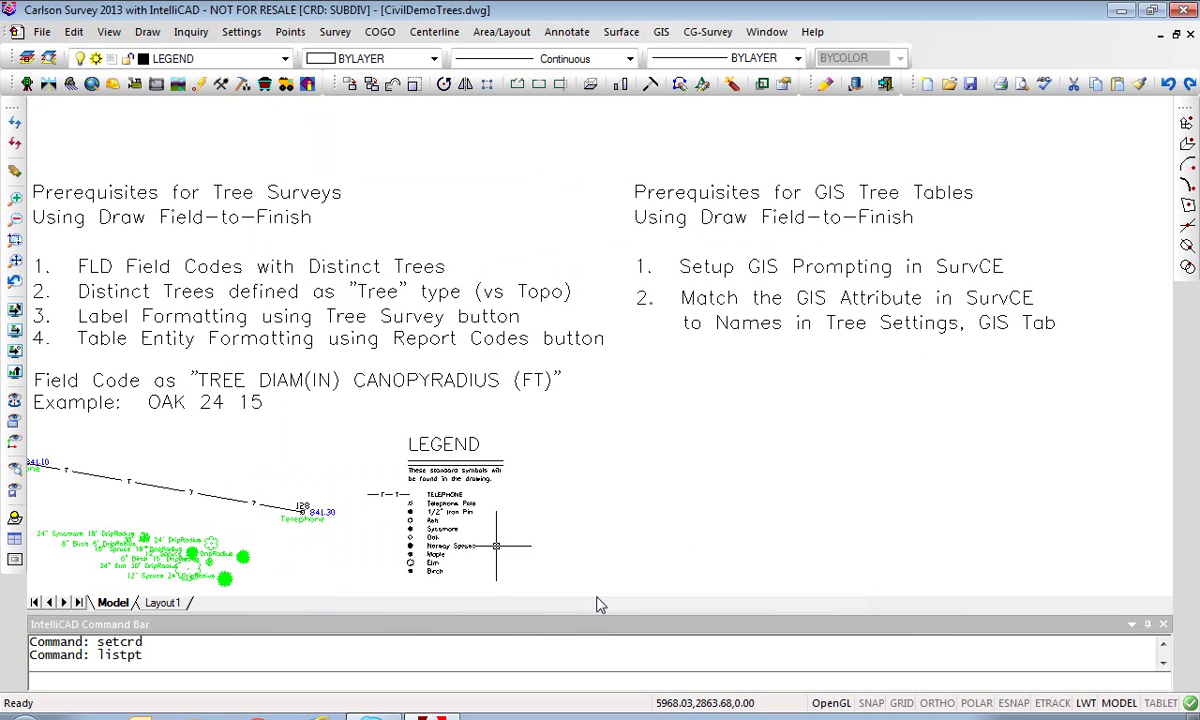
Step: Load Test5.fld as the Draw Field to Finish code table and open its code definitions
{"action": "left_click", "coordinate": [343, 34]}
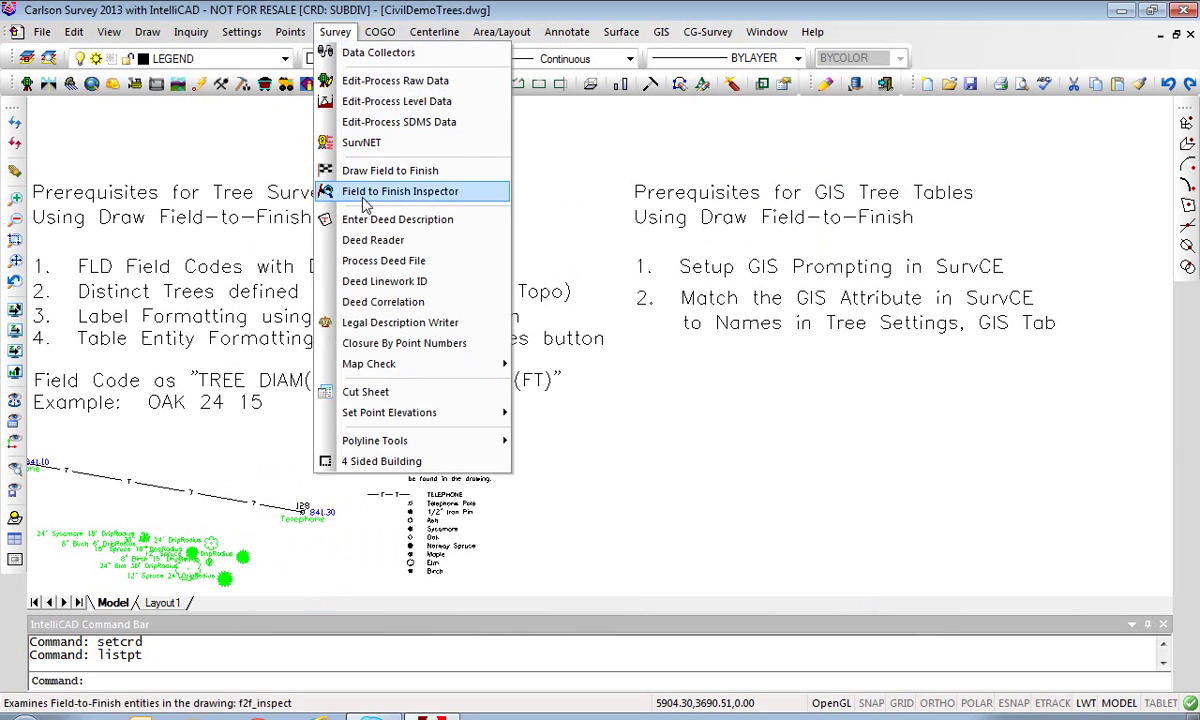
{"action": "left_click", "coordinate": [366, 174]}
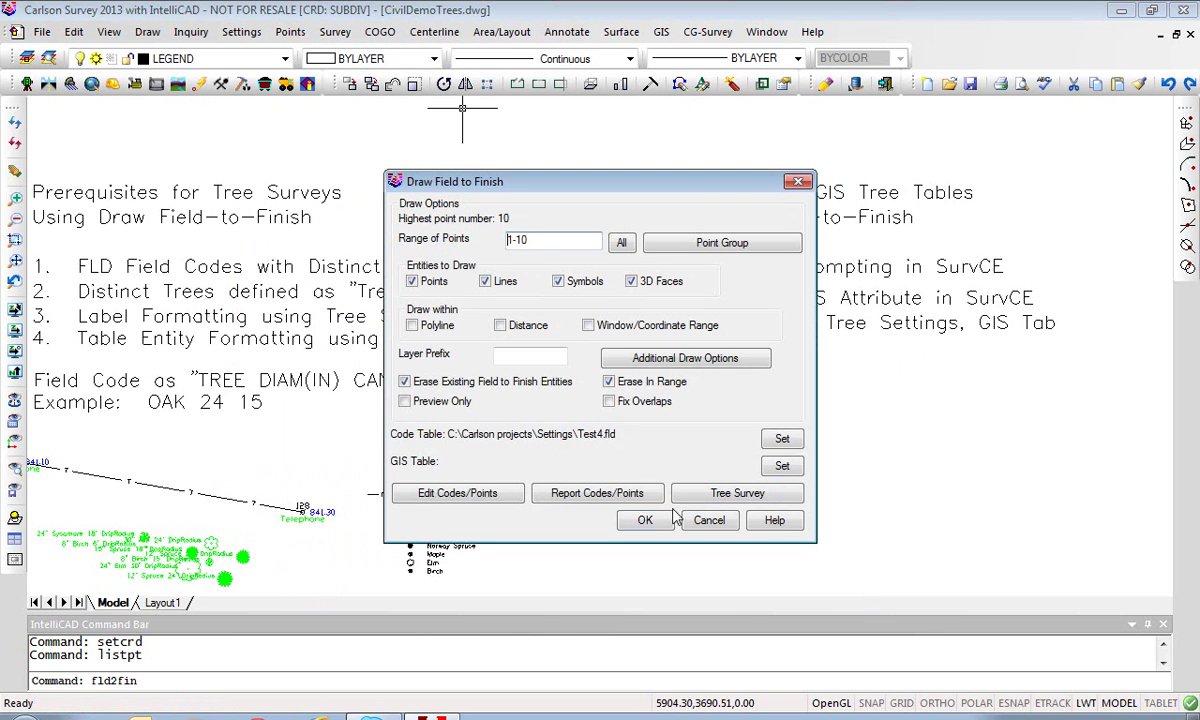
{"action": "left_click", "coordinate": [781, 440]}
{"action": "left_click", "coordinate": [238, 438]}
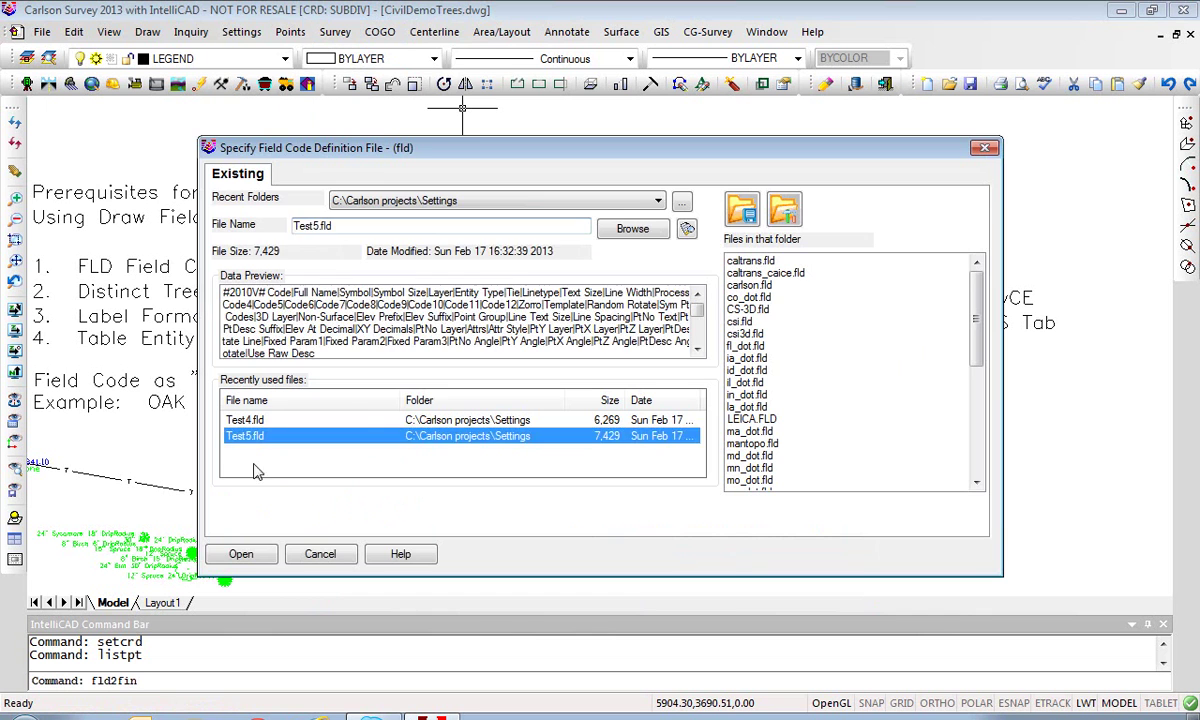
{"action": "left_click", "coordinate": [241, 554]}
{"action": "left_click", "coordinate": [455, 494]}
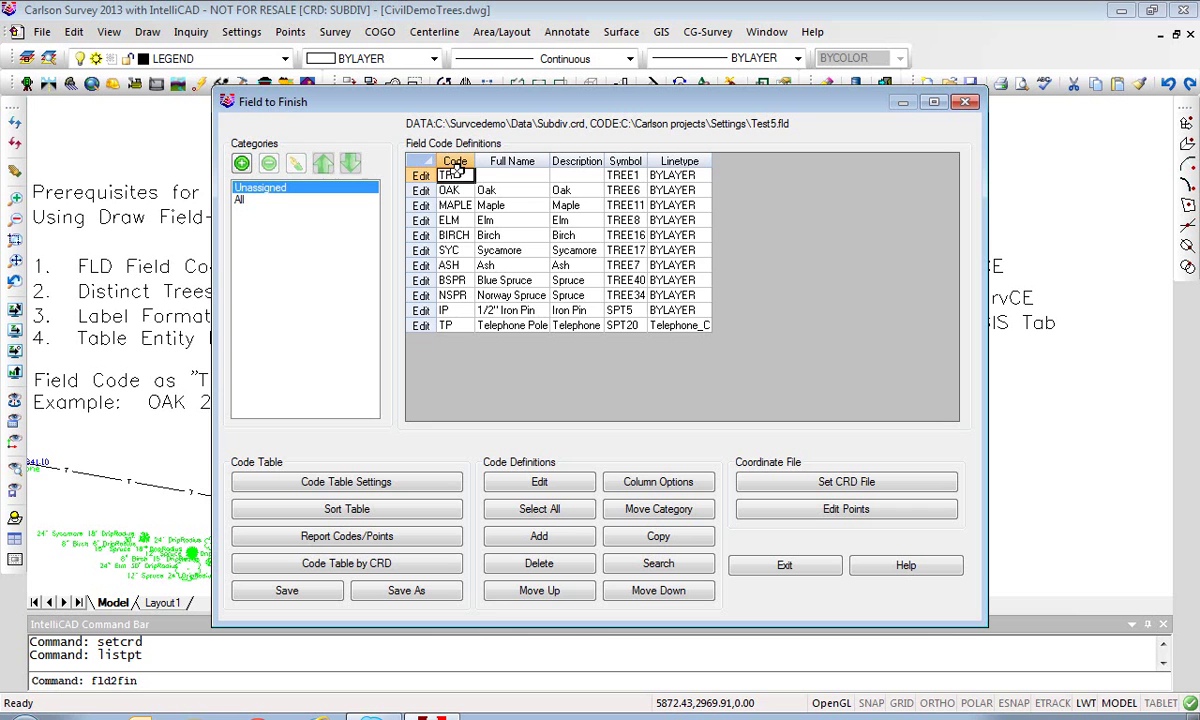
Step: Add a new GUM field code with full name 'Gum Tree'
{"action": "left_click", "coordinate": [540, 538]}
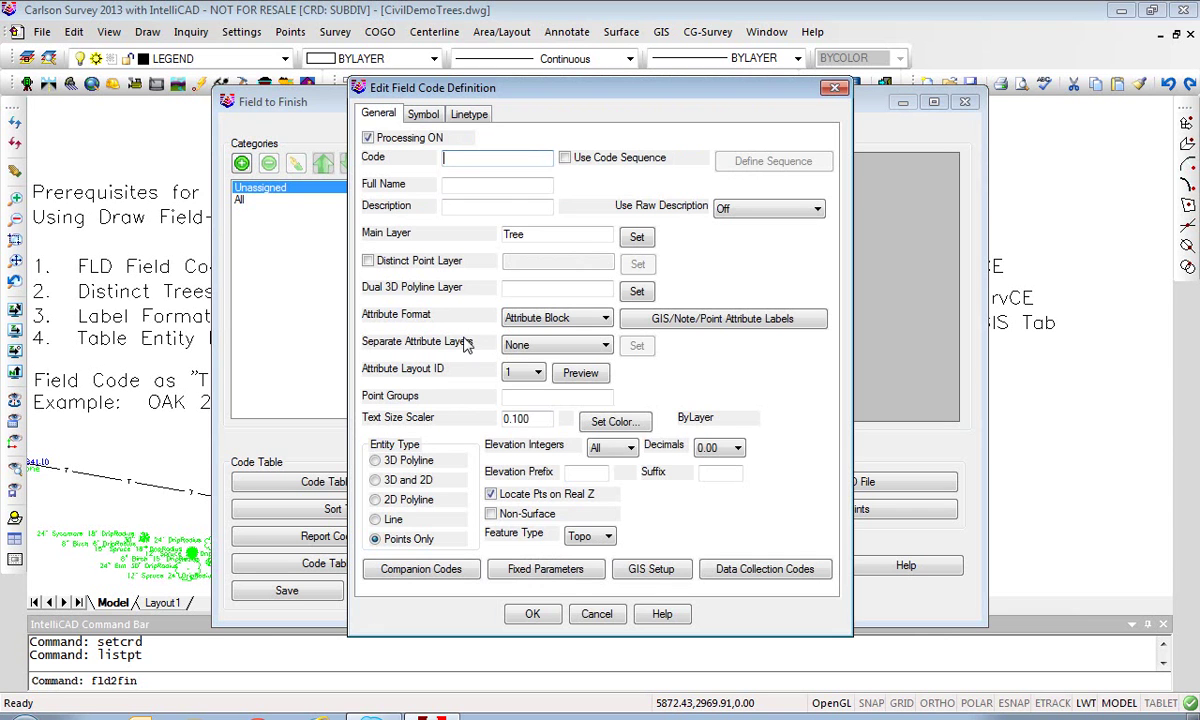
{"action": "left_click", "coordinate": [475, 185]}
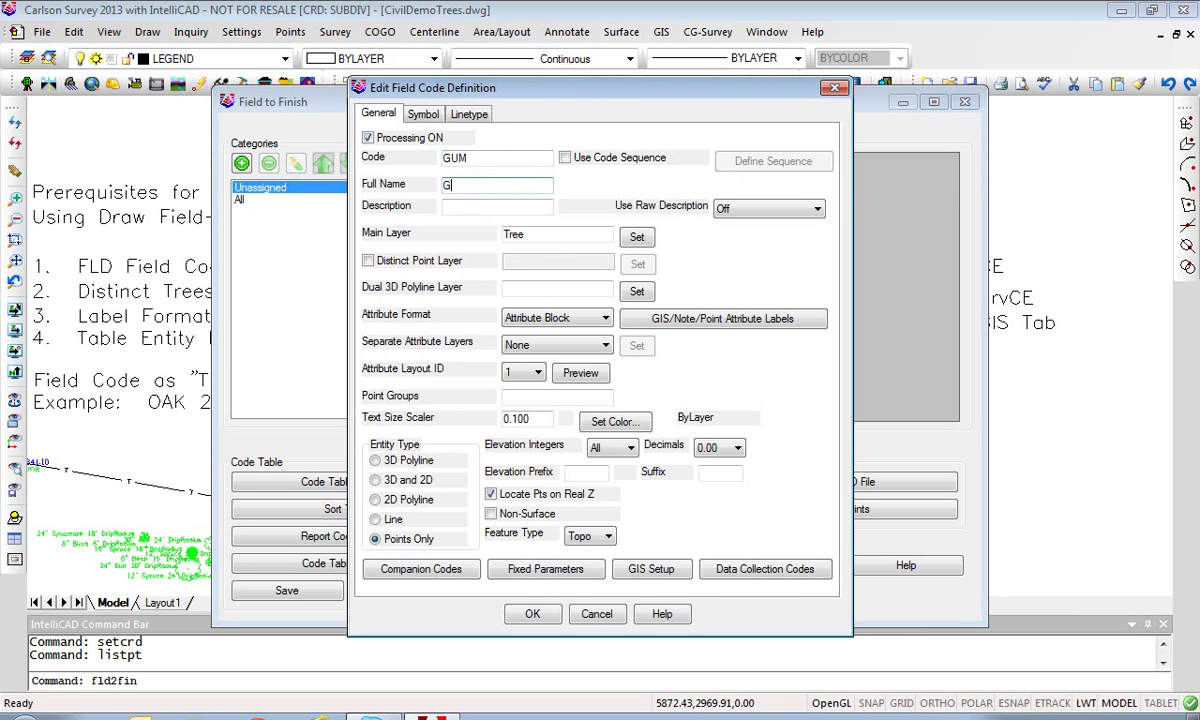
{"action": "type", "text": "Gum Tree"}
{"action": "left_click", "coordinate": [457, 208]}
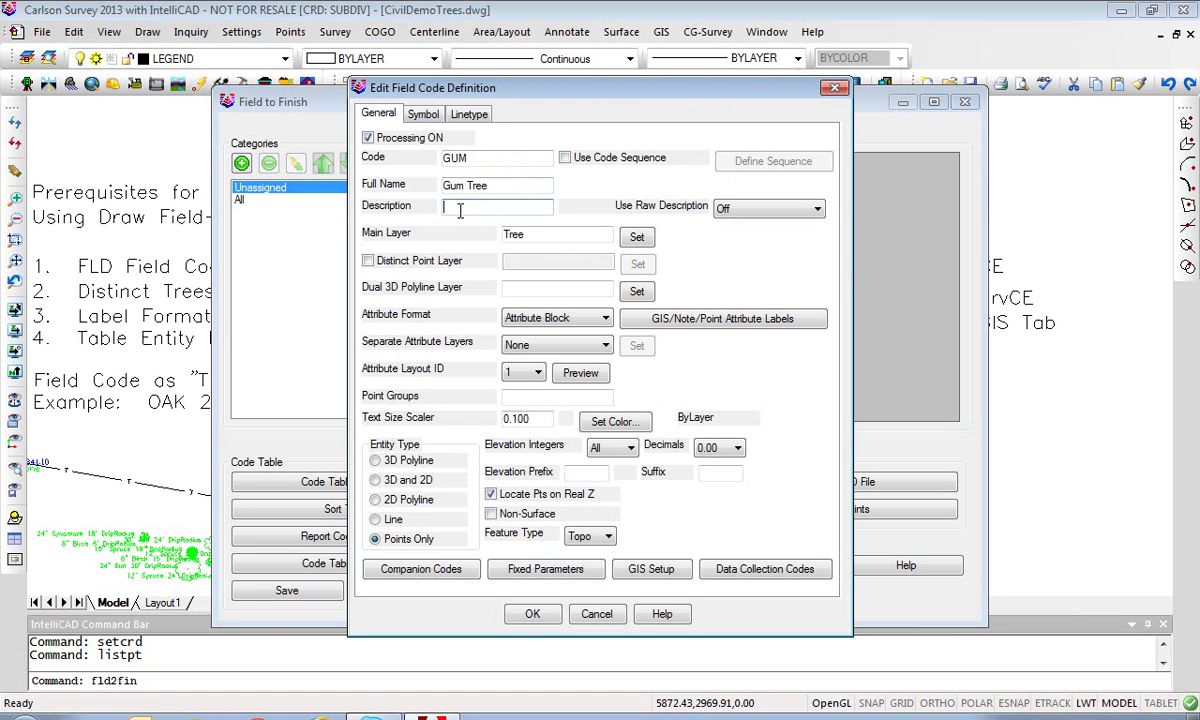
{"action": "type", "text": "Gum"}
Step: Change the GUM code's feature type from Topo to Tree and show its symbol settings
{"action": "left_click", "coordinate": [607, 537]}
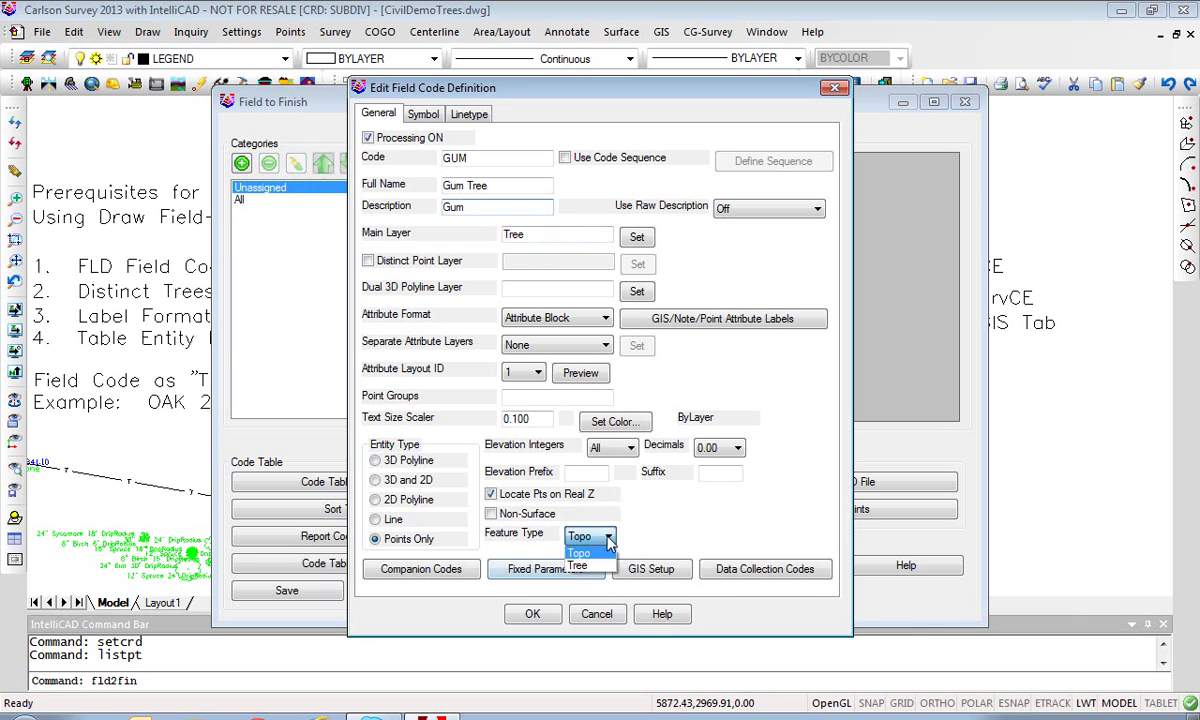
{"action": "left_click", "coordinate": [556, 556]}
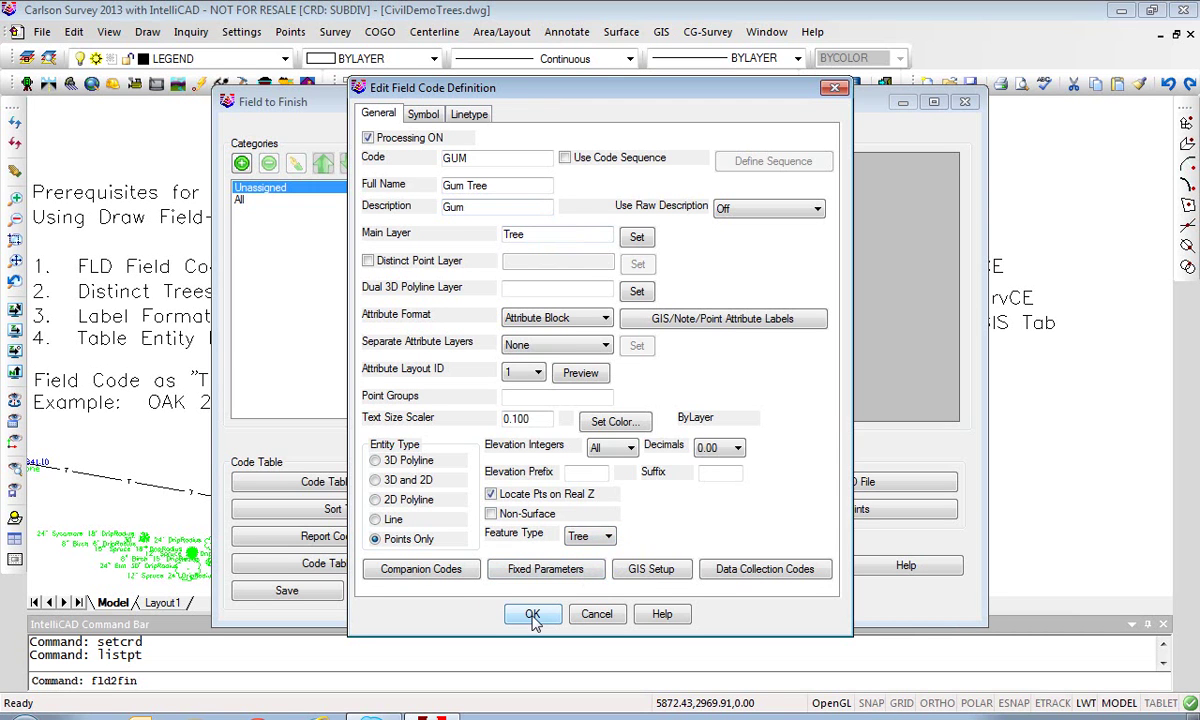
{"action": "left_click", "coordinate": [421, 114]}
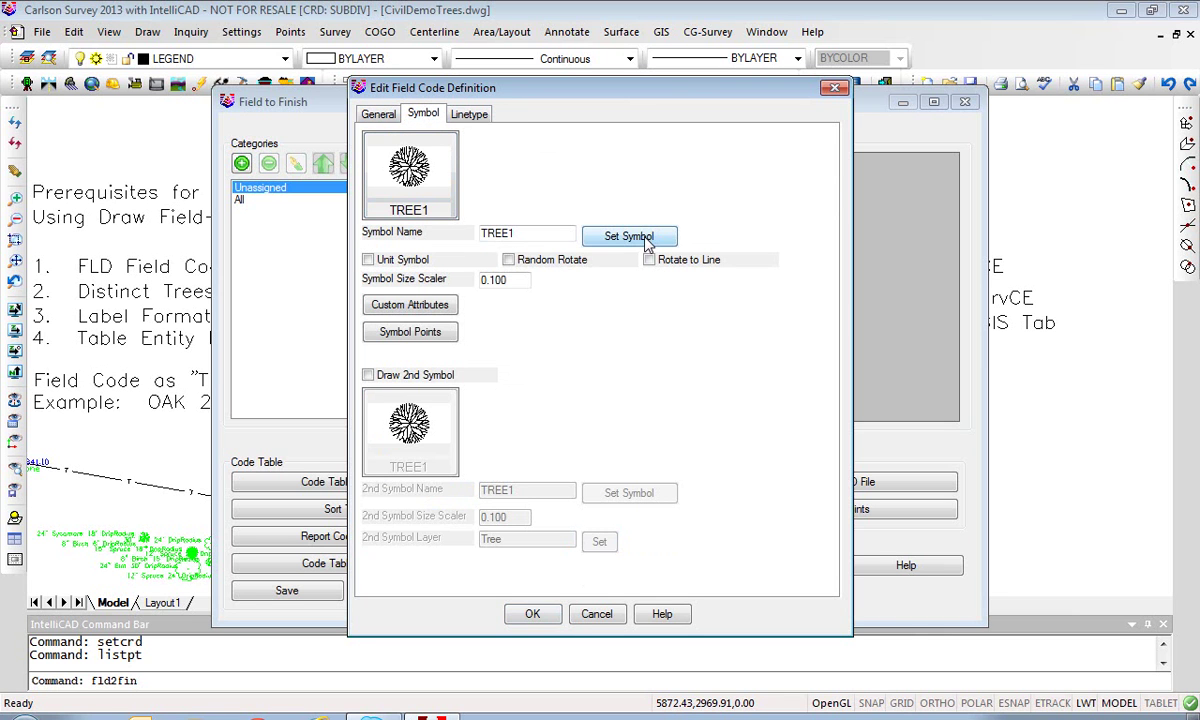
Step: Assign the TREE13 symbol from the Trees library to the GUM code
{"action": "left_click", "coordinate": [612, 238]}
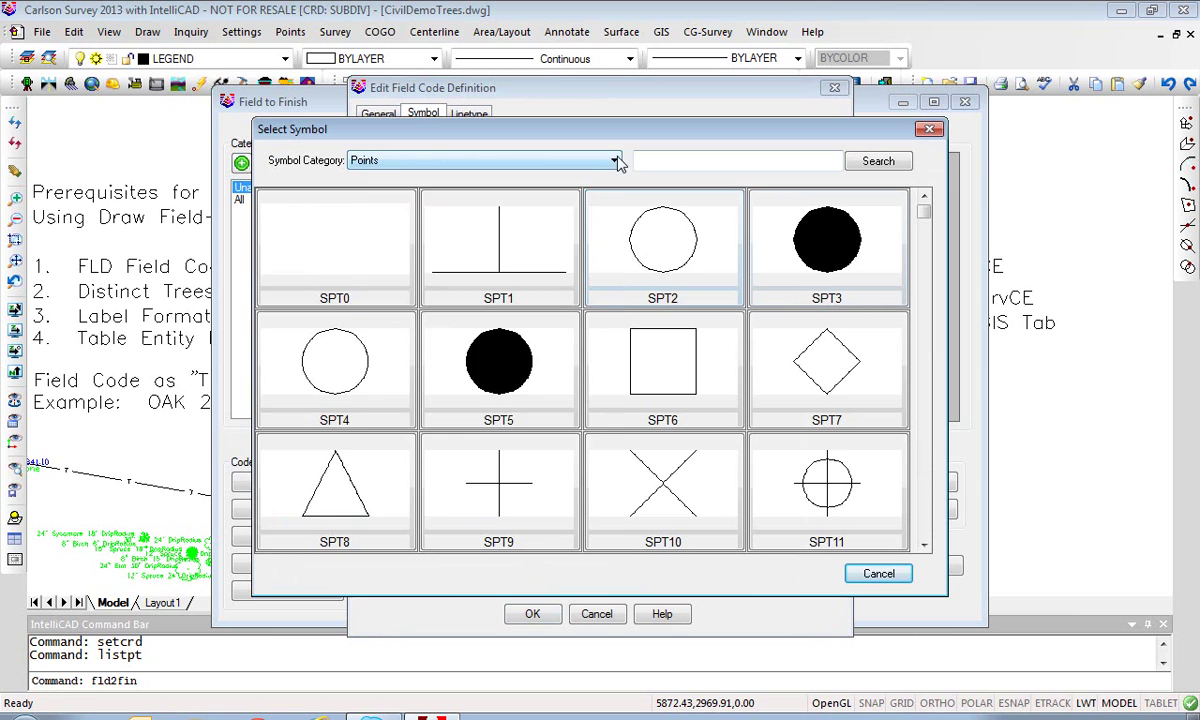
{"action": "left_click", "coordinate": [614, 161]}
{"action": "left_click", "coordinate": [364, 189]}
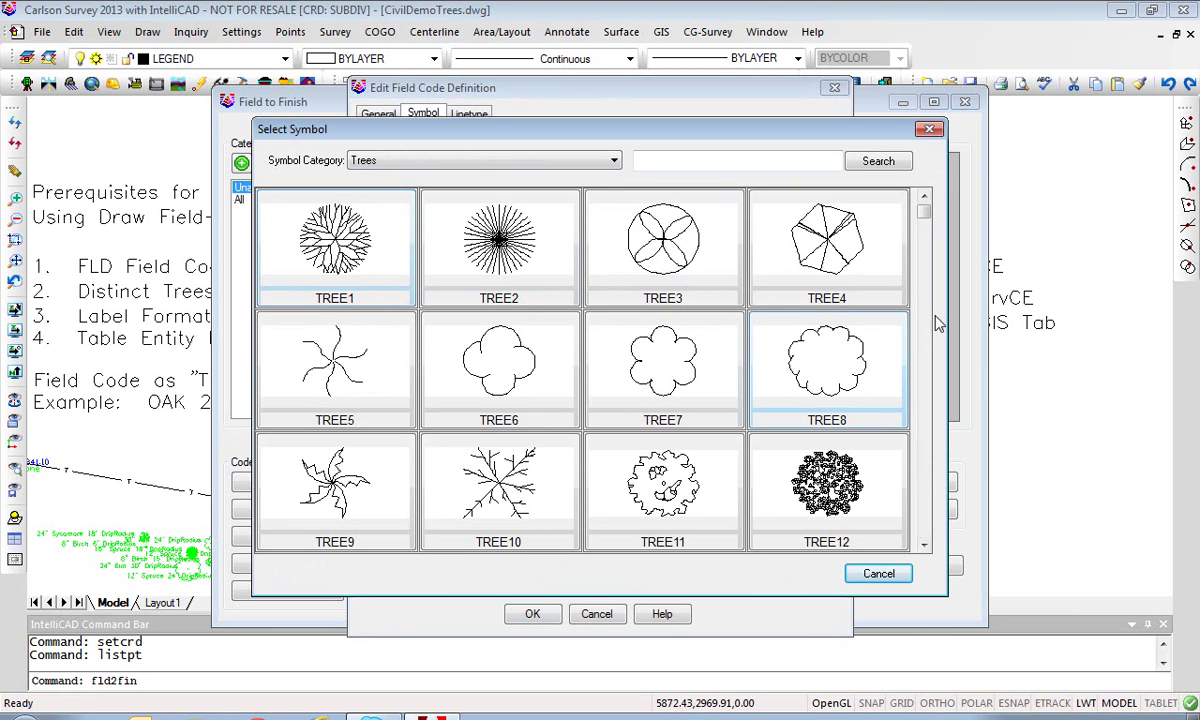
{"action": "left_click", "coordinate": [928, 512]}
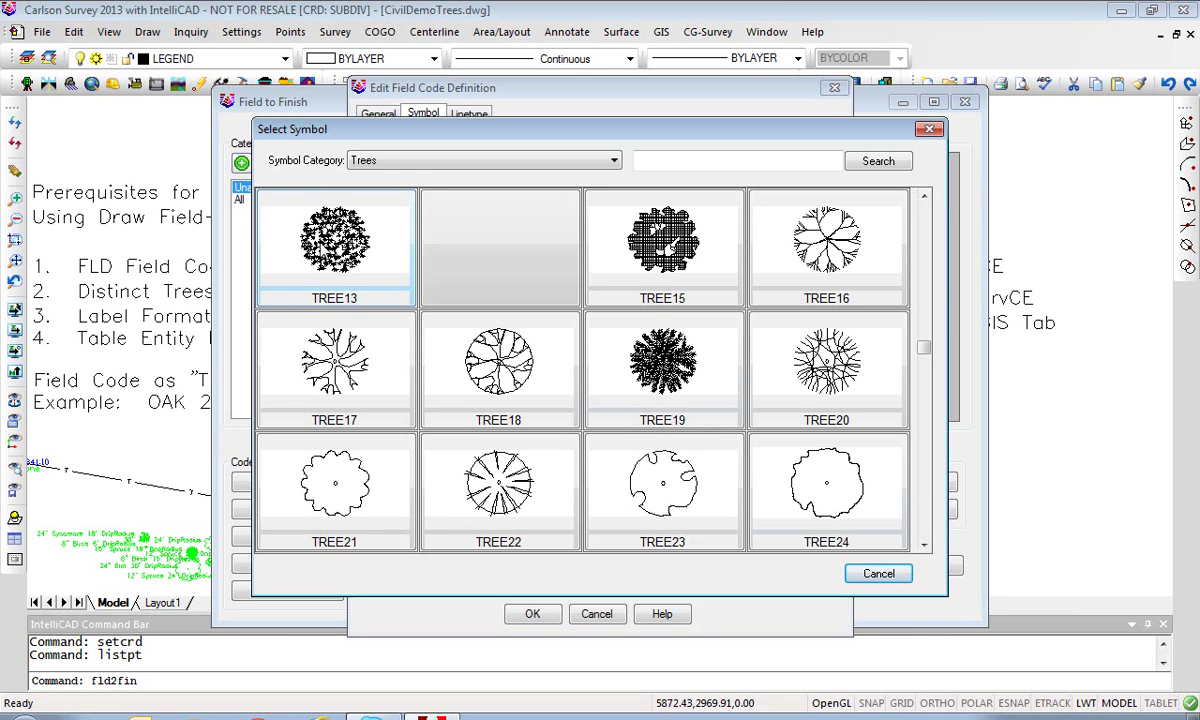
{"action": "double_click", "coordinate": [360, 250]}
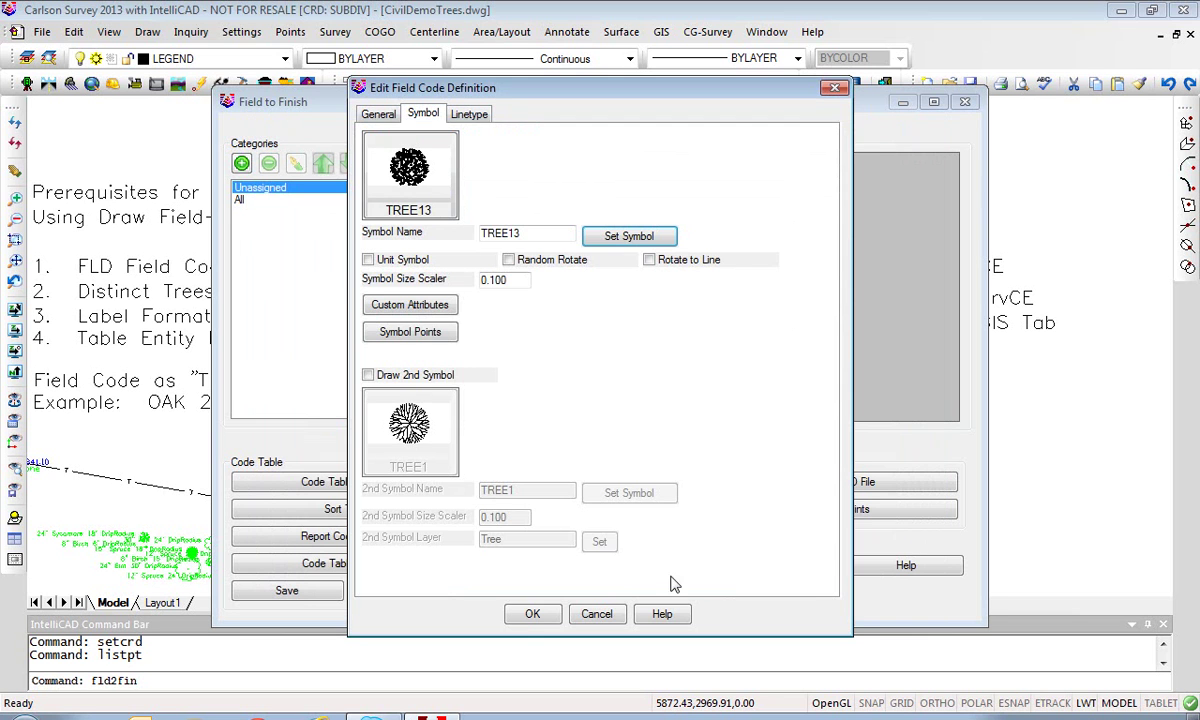
{"action": "left_click", "coordinate": [530, 616]}
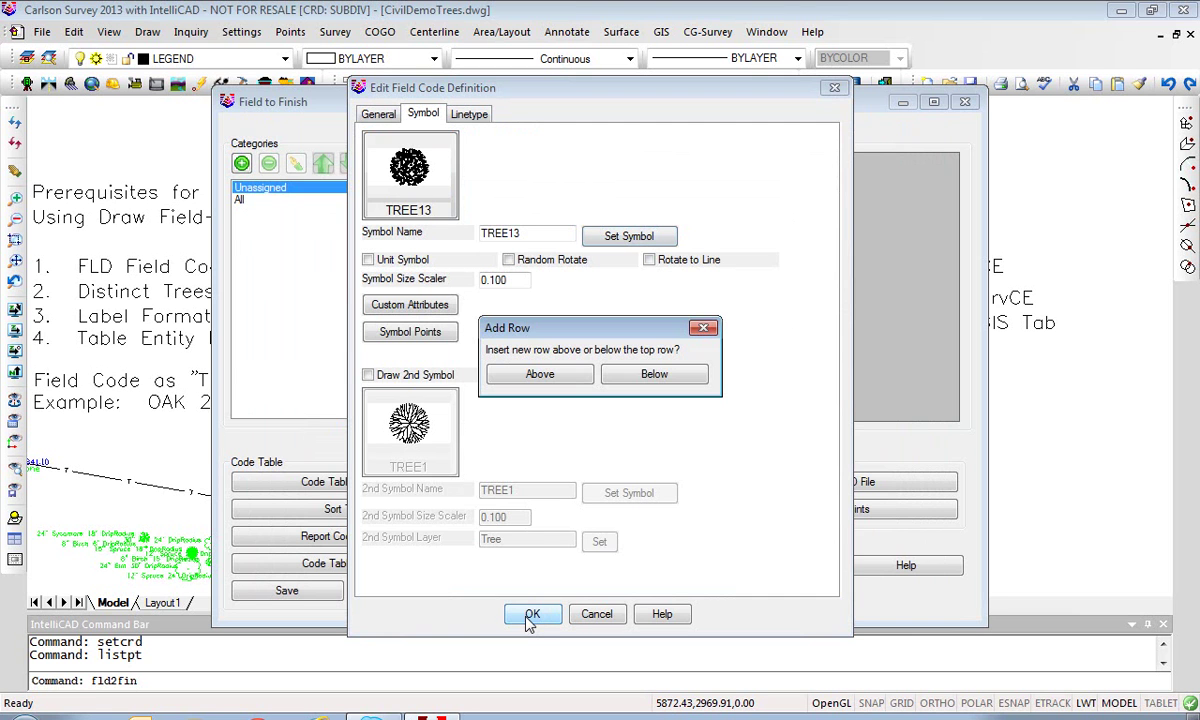
Step: Insert the GUM definition above the top row, save Test5.fld and exit the code table
{"action": "left_click", "coordinate": [537, 376]}
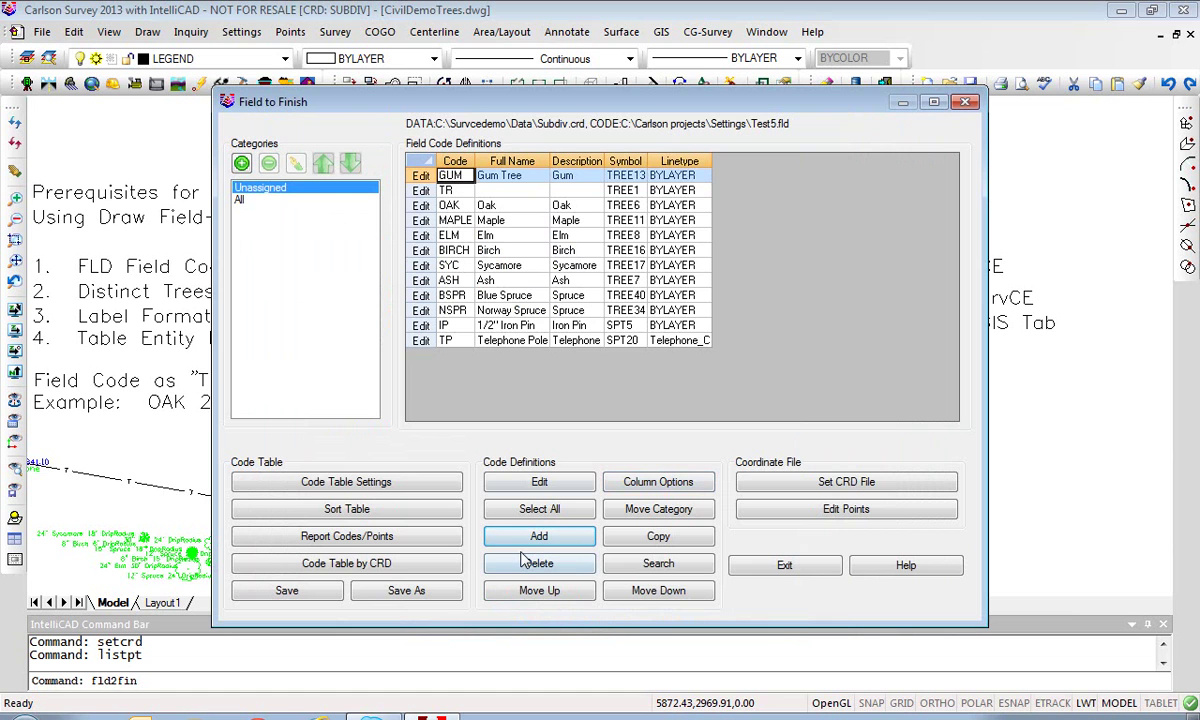
{"action": "left_click", "coordinate": [310, 592]}
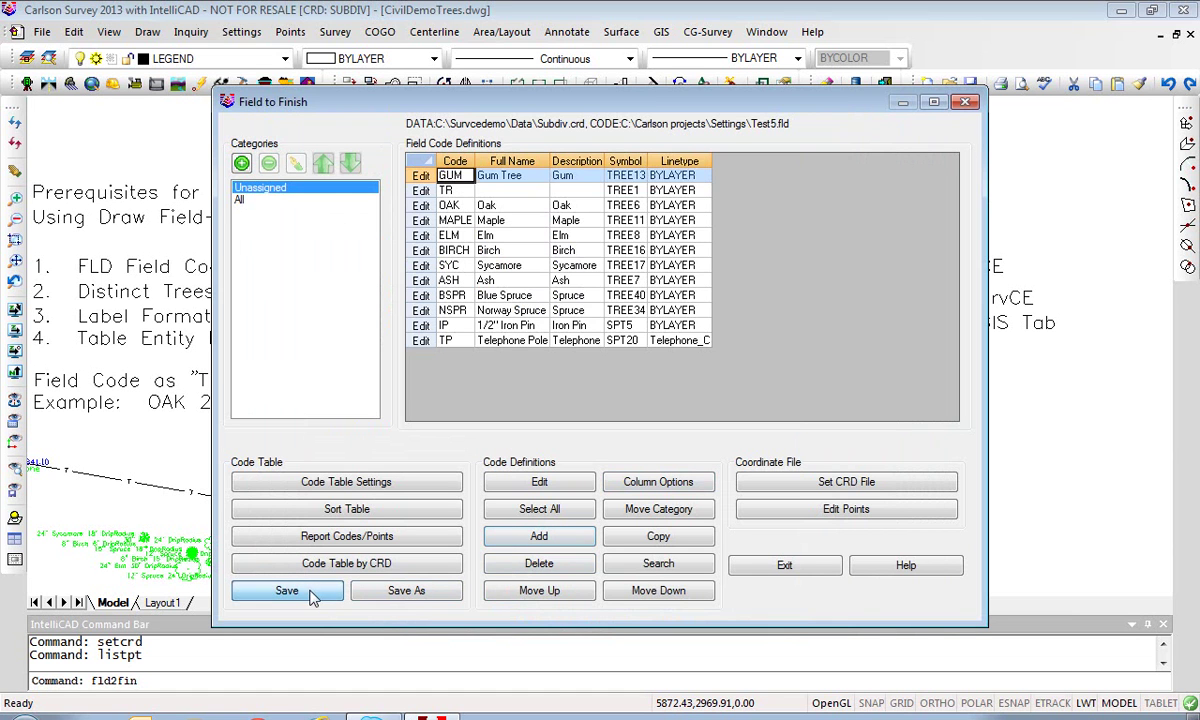
{"action": "left_click", "coordinate": [785, 567]}
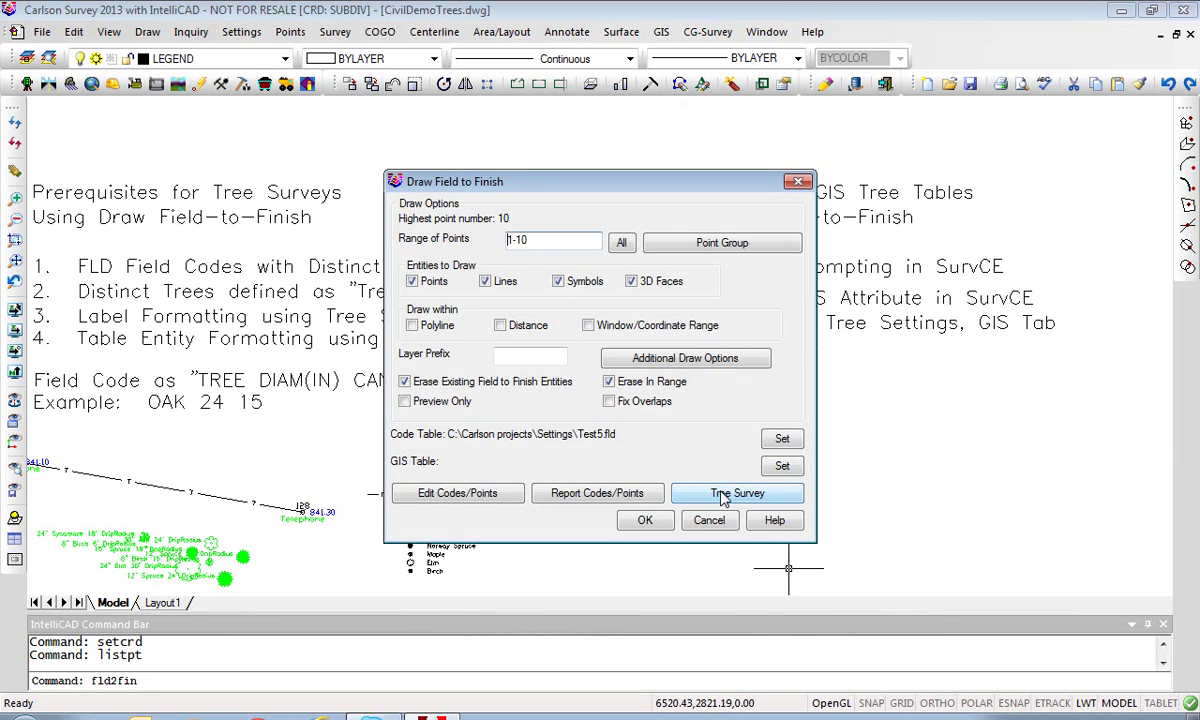
Step: In the Tree Survey label description setup, put Tag ID first
{"action": "left_click", "coordinate": [724, 496]}
{"action": "left_click", "coordinate": [651, 222]}
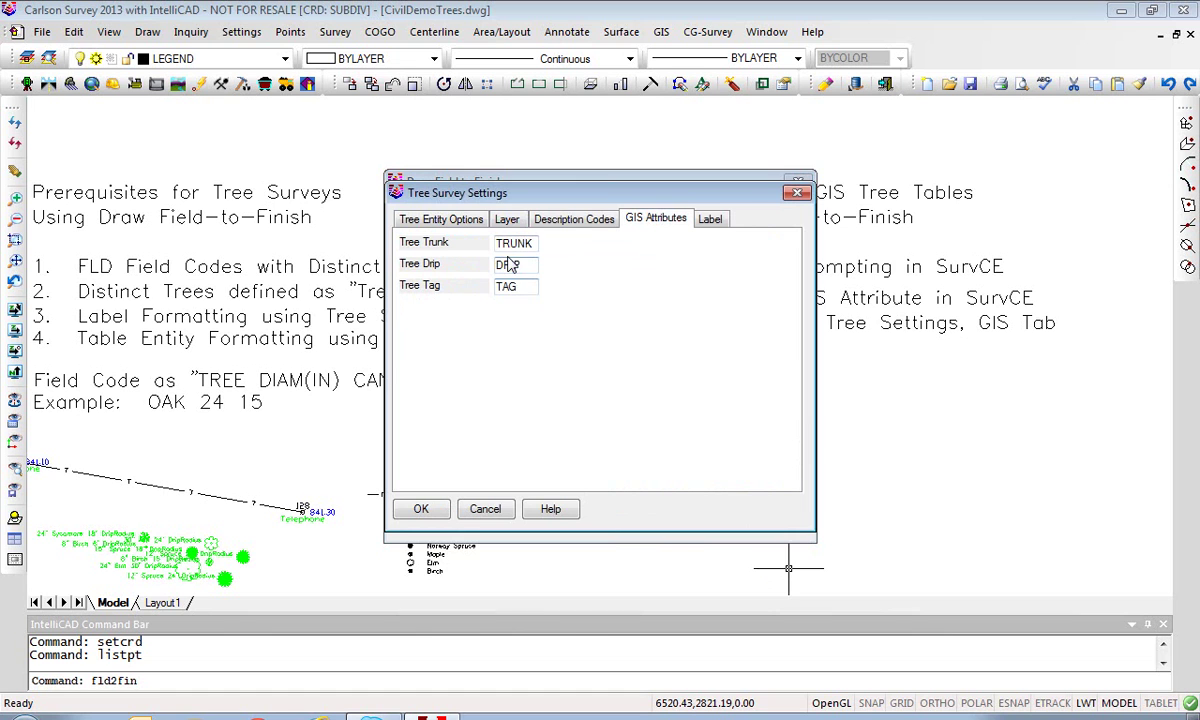
{"action": "left_click", "coordinate": [712, 222]}
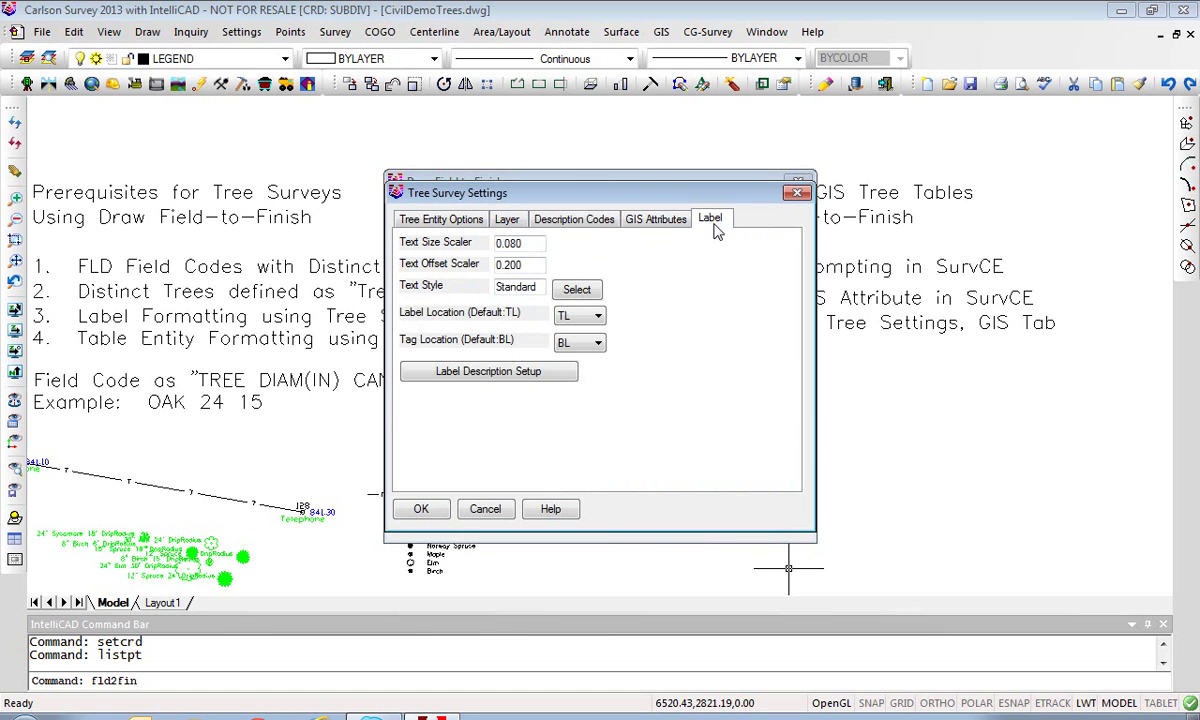
{"action": "left_click", "coordinate": [493, 375]}
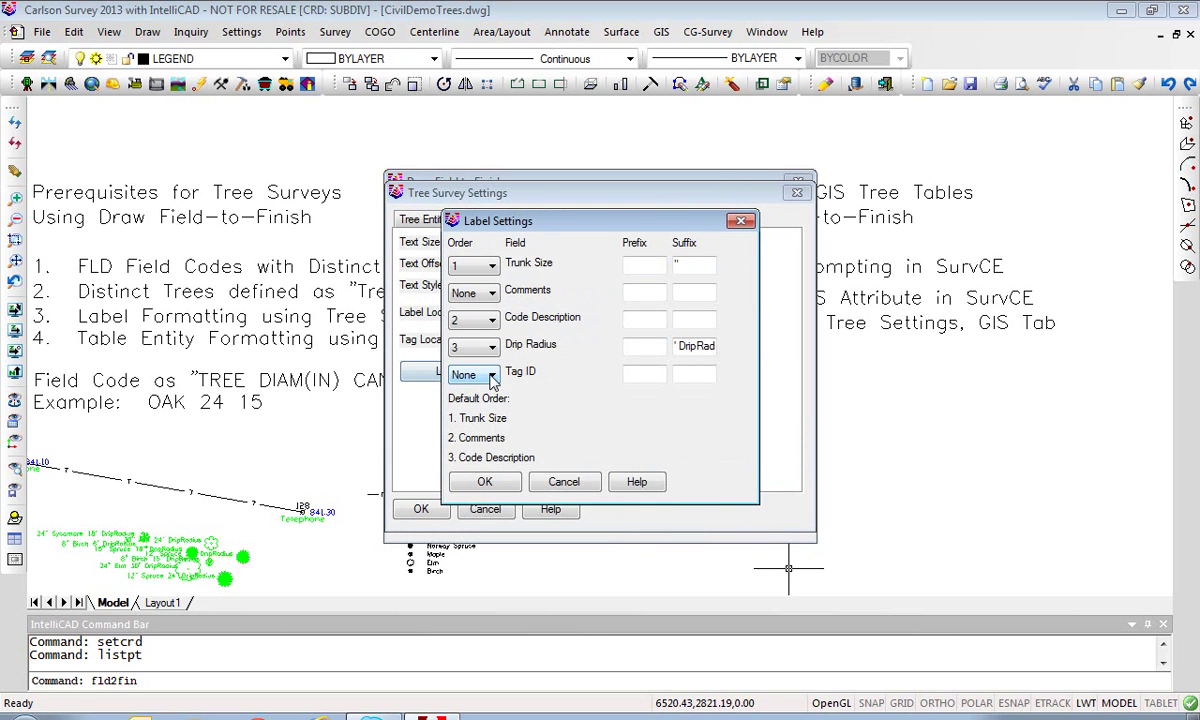
{"action": "left_click", "coordinate": [470, 374]}
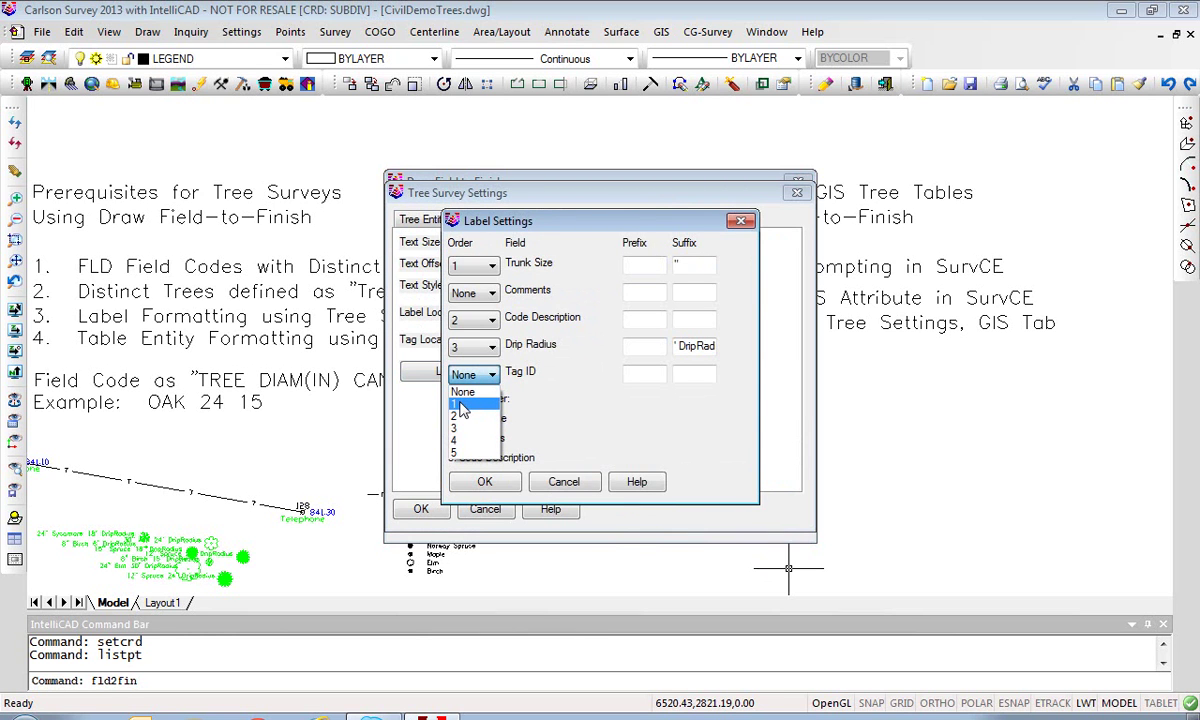
{"action": "left_click", "coordinate": [462, 405]}
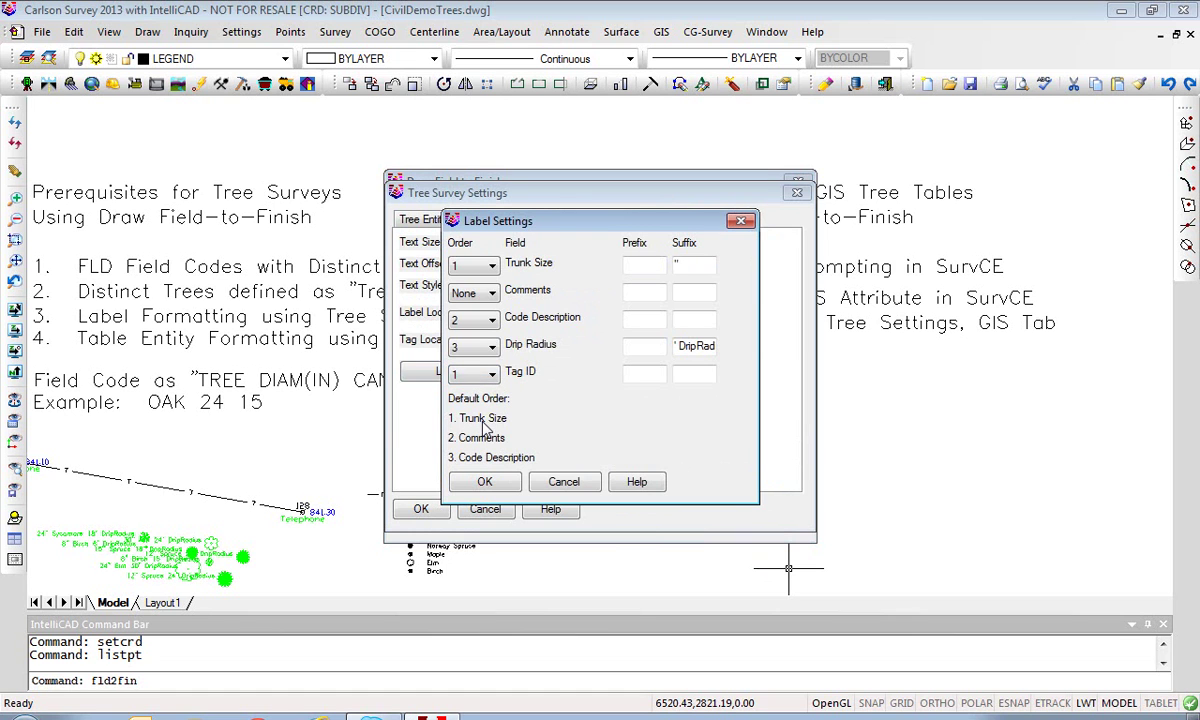
Step: Order Trunk Size 2, Code Description 3 and Drip Radius 4 in the tree label, and confirm
{"action": "left_click", "coordinate": [490, 267]}
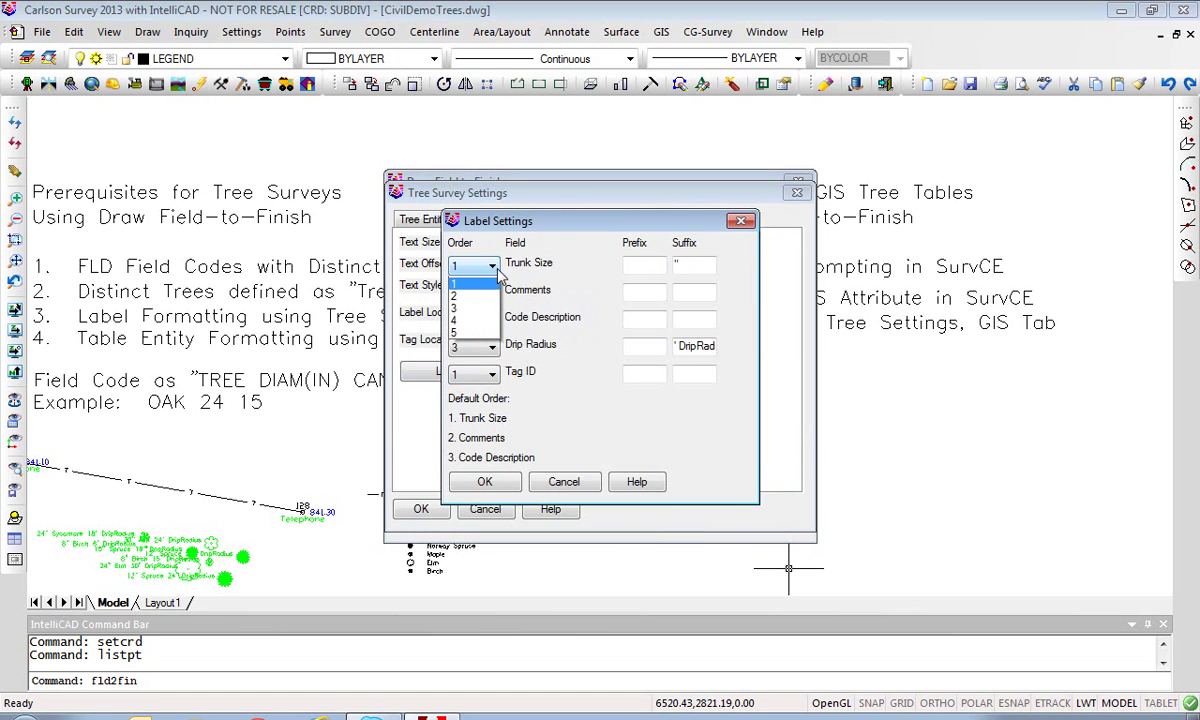
{"action": "left_click", "coordinate": [468, 307]}
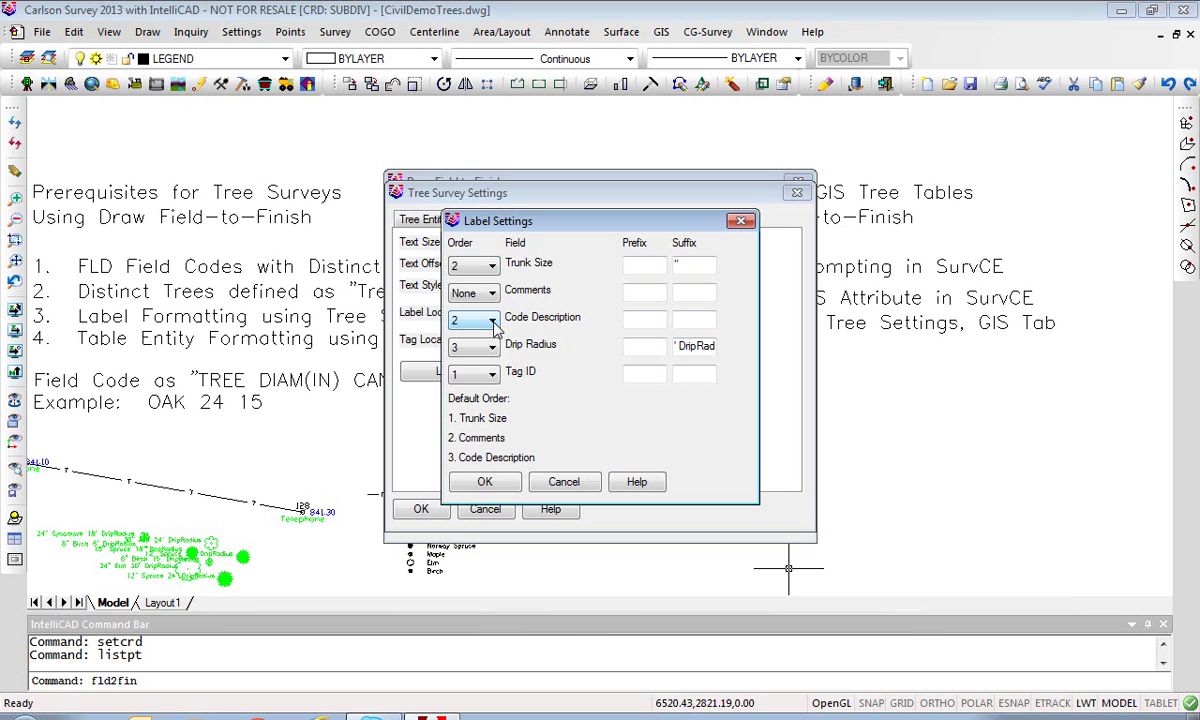
{"action": "left_click", "coordinate": [493, 320]}
{"action": "left_click", "coordinate": [462, 380]}
{"action": "left_click", "coordinate": [493, 350]}
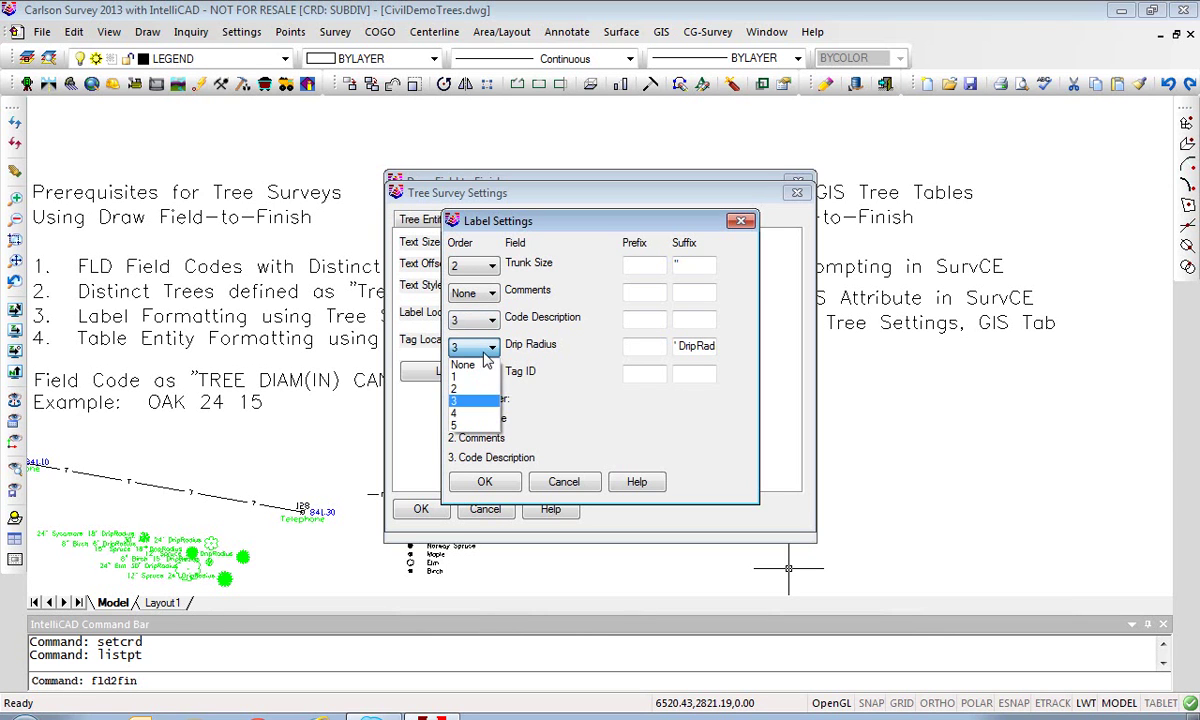
{"action": "left_click", "coordinate": [457, 423]}
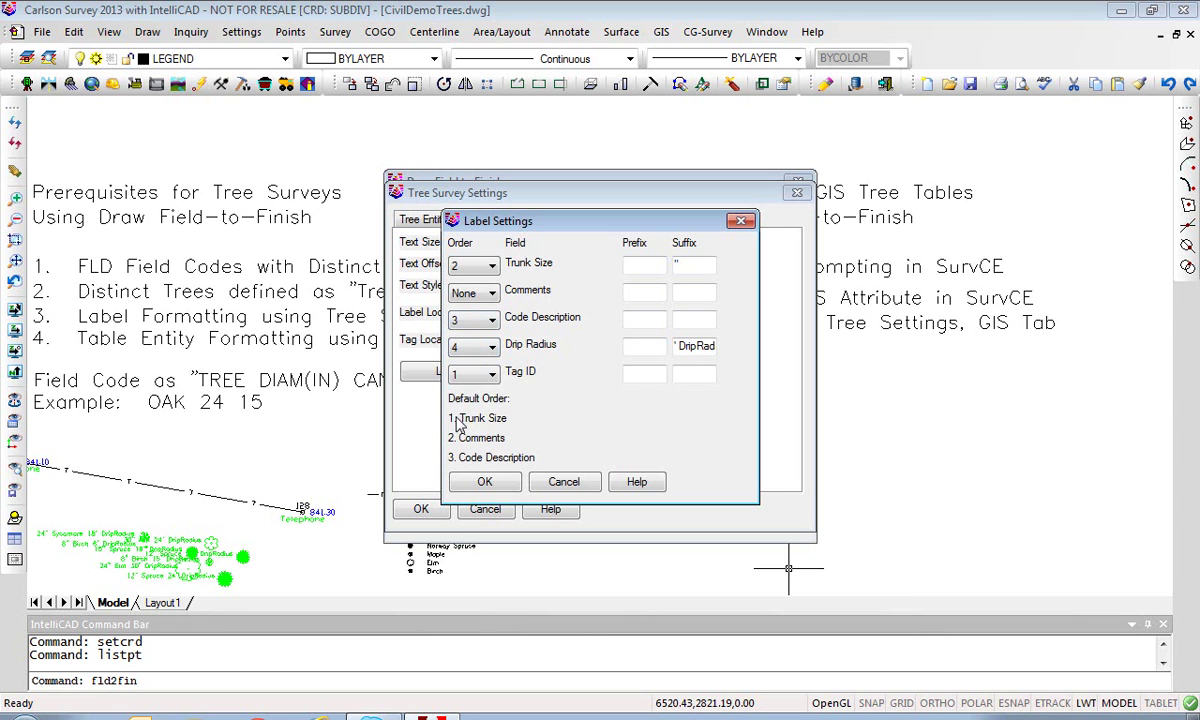
{"action": "left_click", "coordinate": [482, 486]}
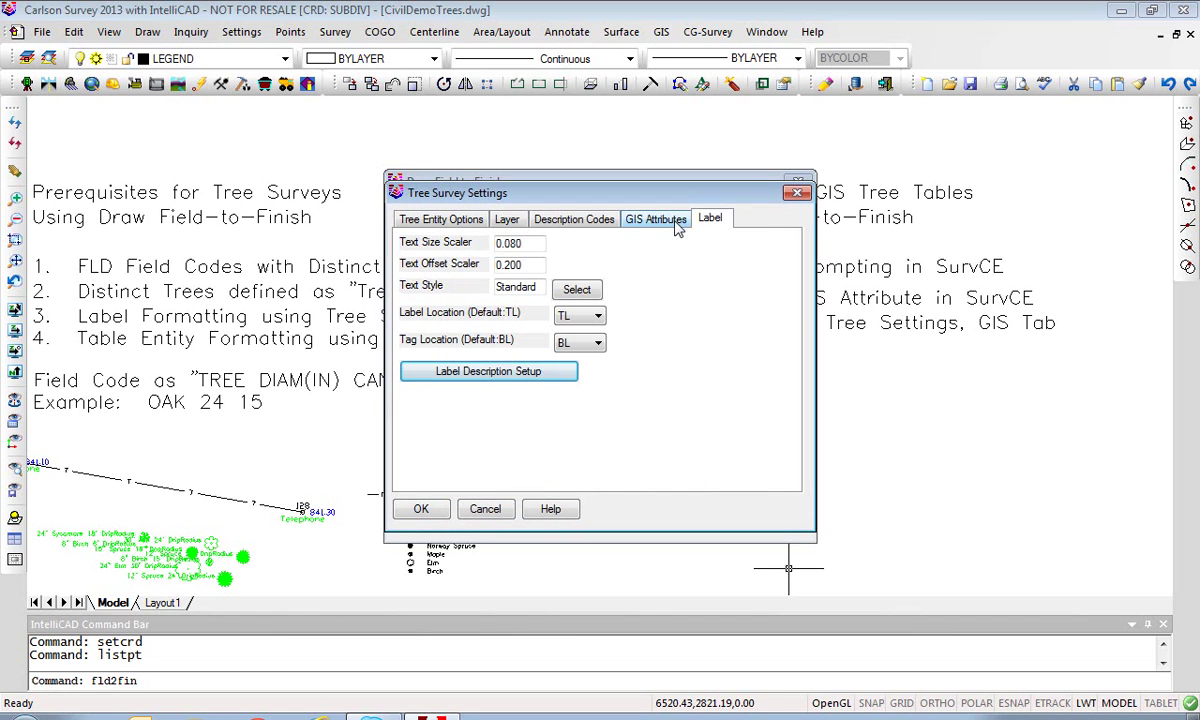
Step: Draw points 9-10 as gum tree canopy symbols, declining the tree table
{"action": "left_click", "coordinate": [421, 510]}
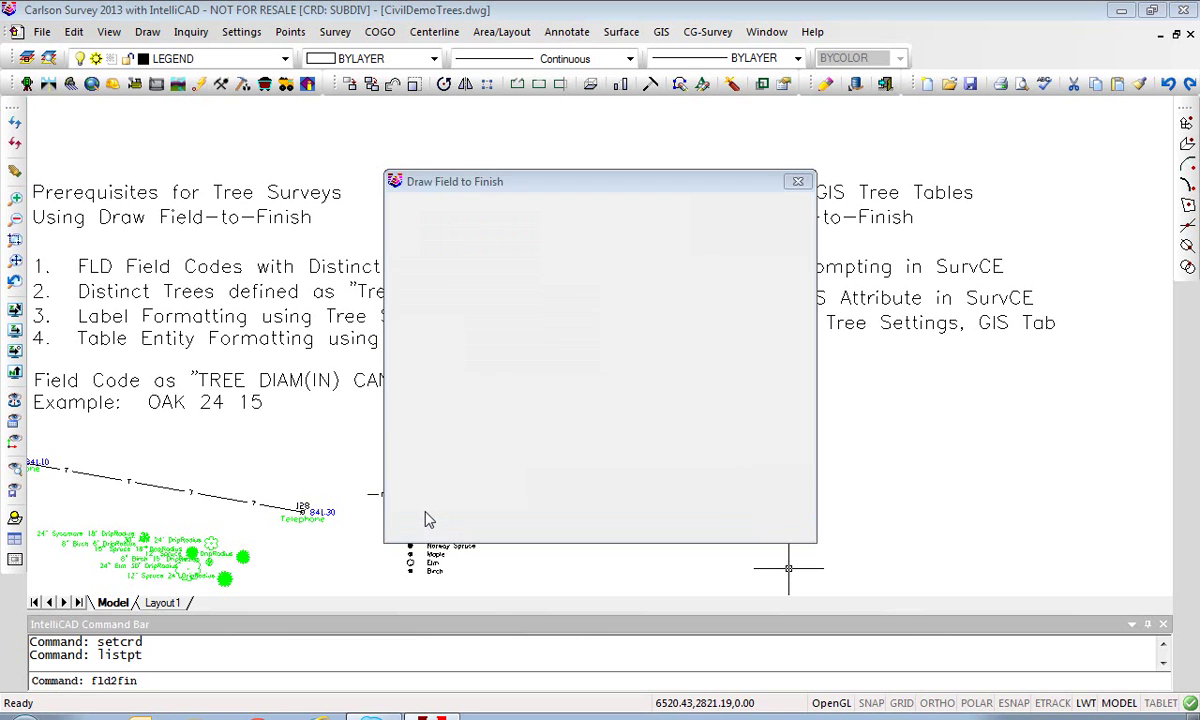
{"action": "left_click_drag", "start_coordinate": [545, 238], "coordinate": [510, 242]}
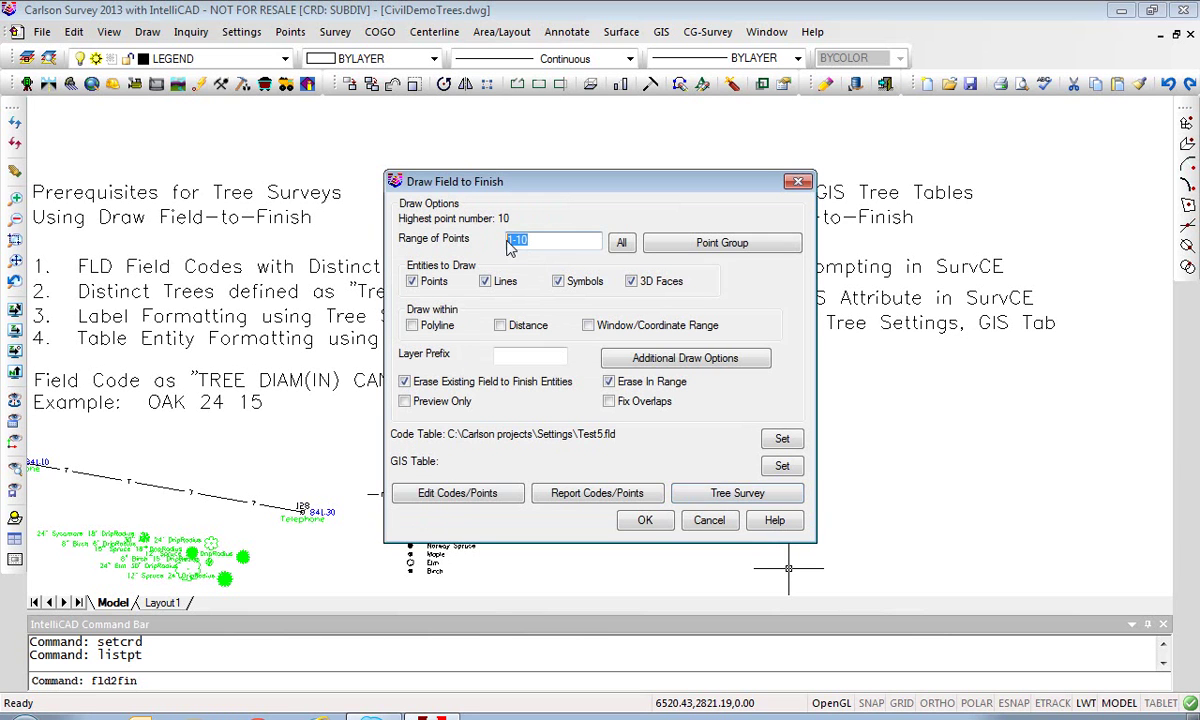
{"action": "type", "text": "9,"}
{"action": "left_click", "coordinate": [643, 522]}
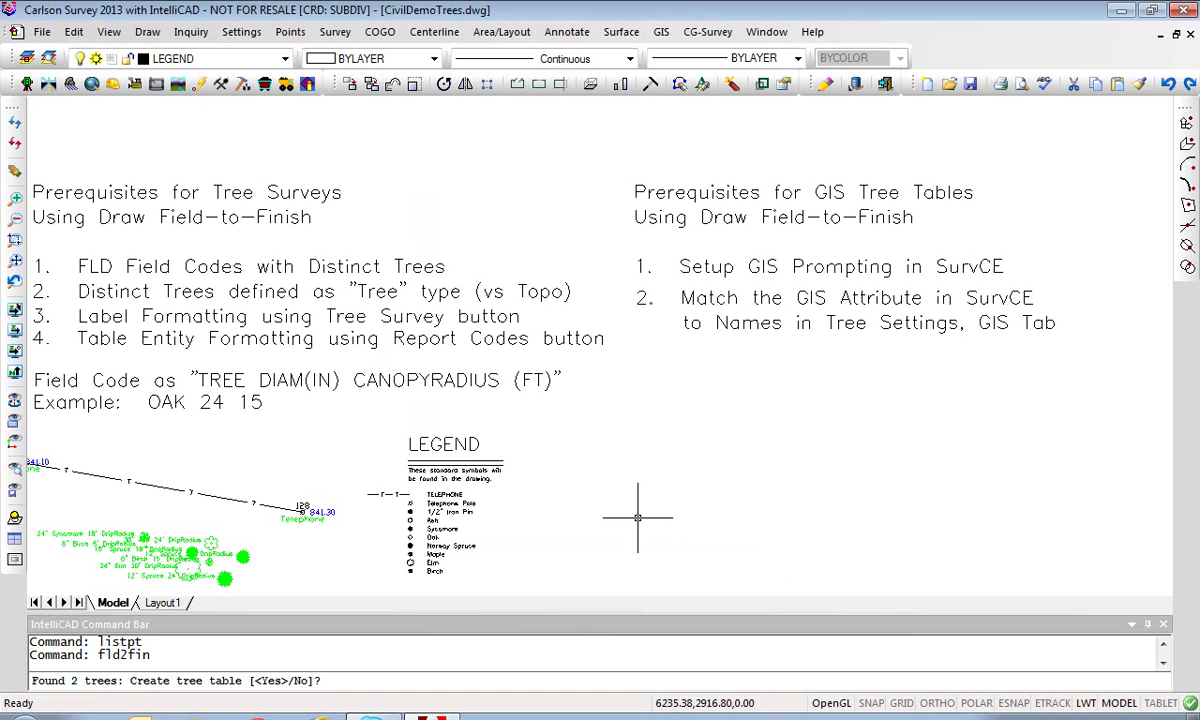
{"action": "type", "text": "n"}
{"action": "key", "text": "Return"}
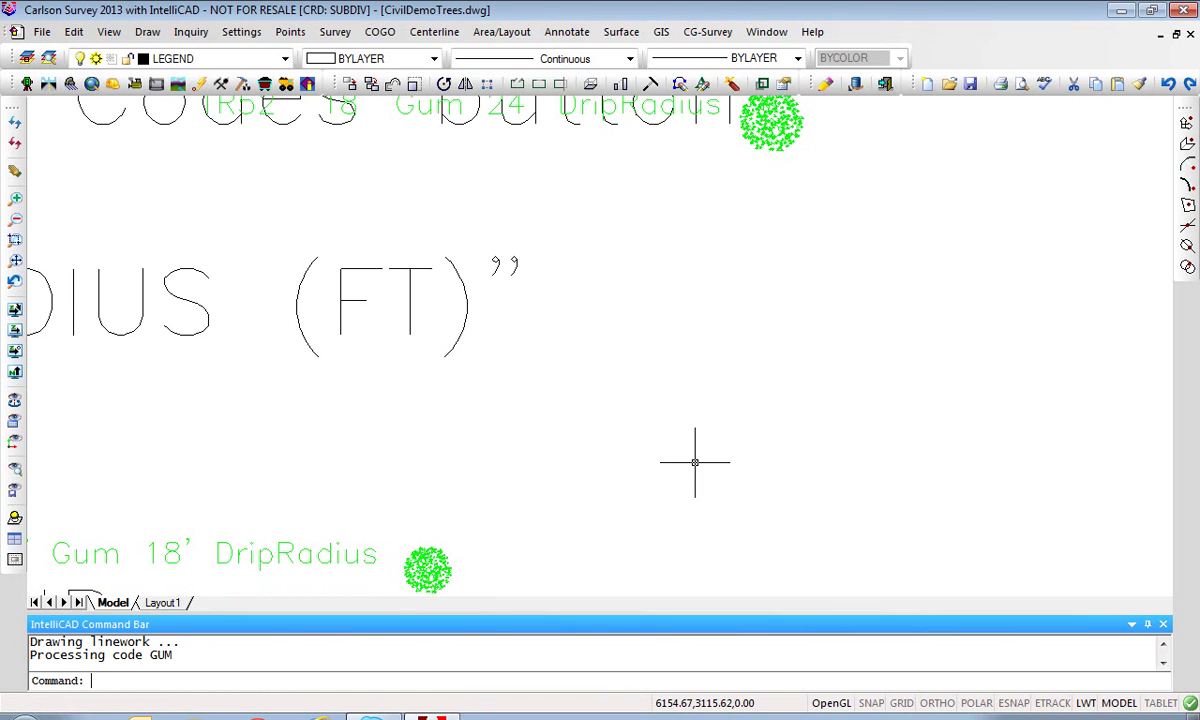
{"action": "scroll", "coordinate": [660, 458], "scroll_direction": "down", "scroll_amount": 4}
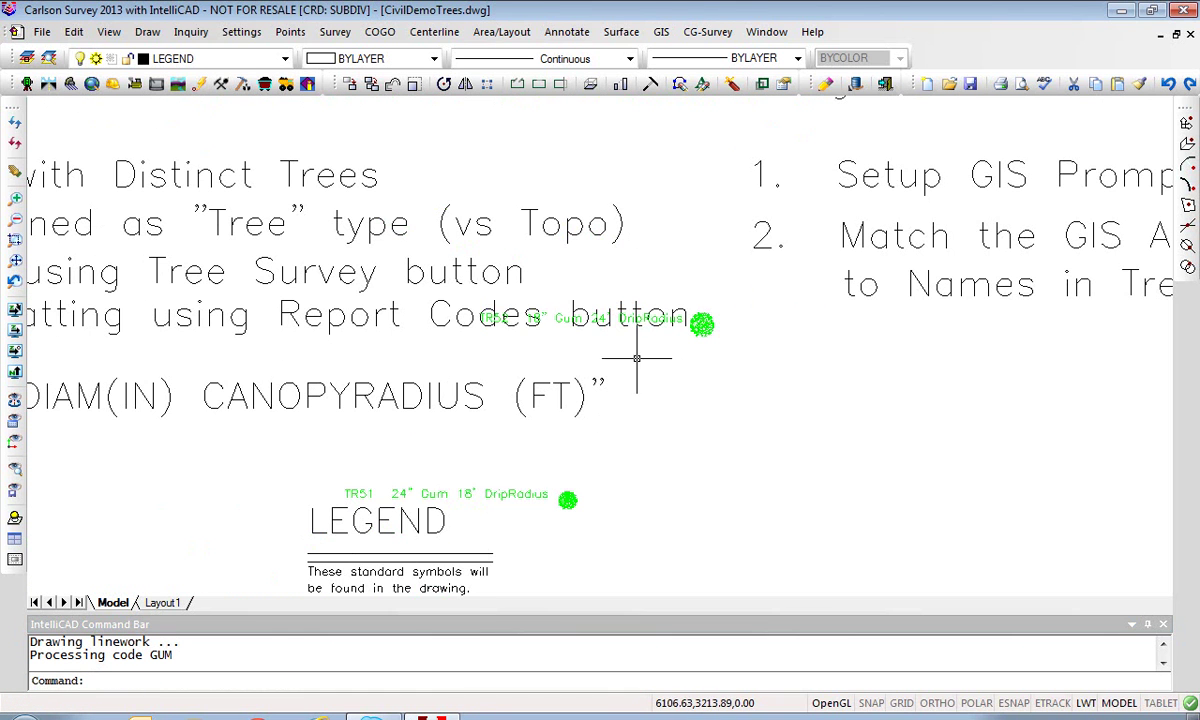
Step: Erase the five large text lines with a window selection
{"action": "type", "text": "e"}
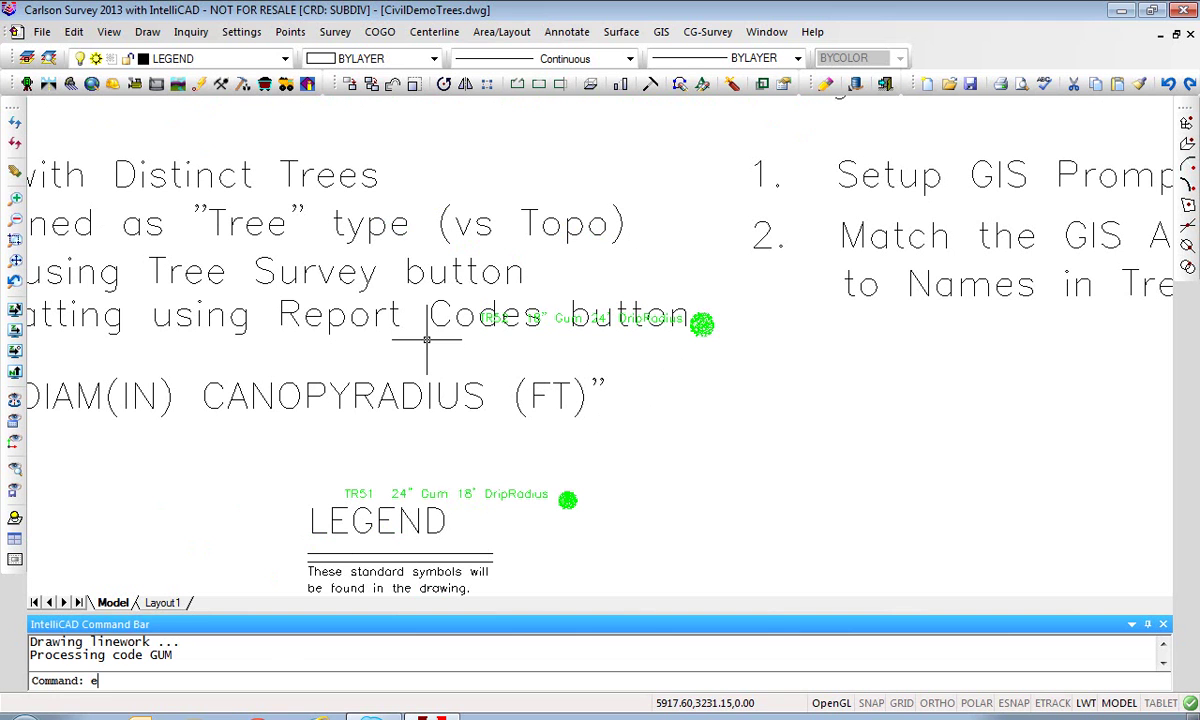
{"action": "key", "text": "Return"}
{"action": "left_click", "coordinate": [352, 420]}
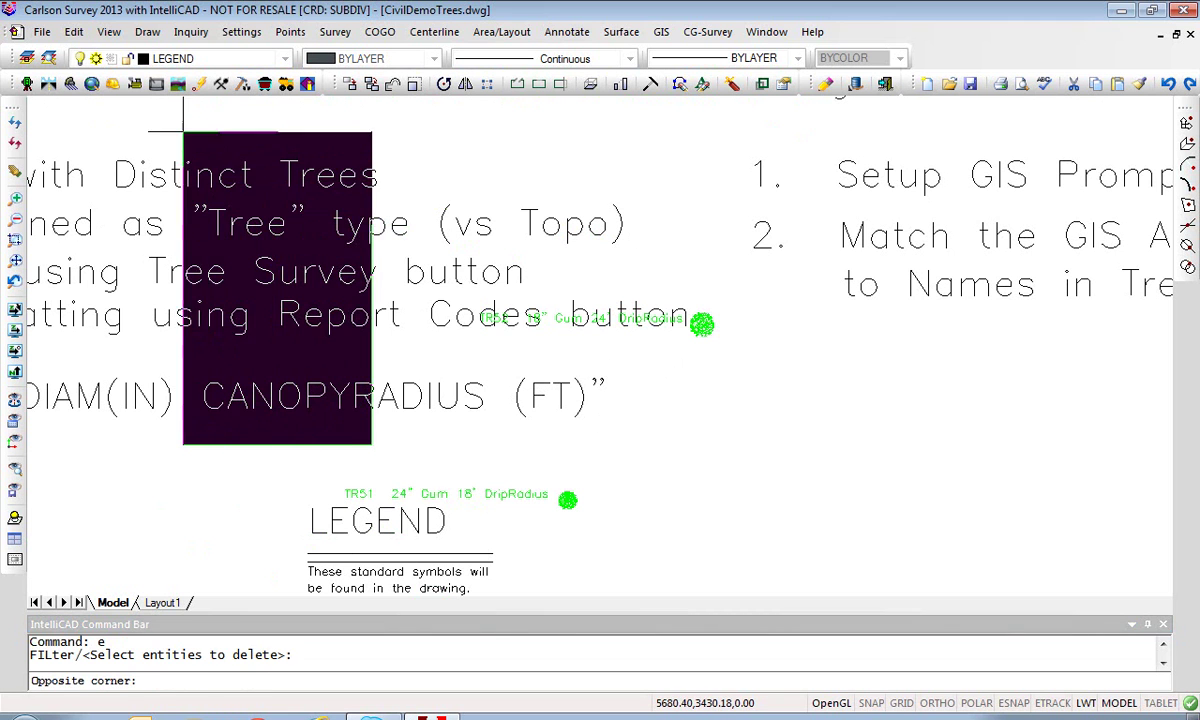
{"action": "left_click", "coordinate": [135, 92]}
{"action": "key", "text": "Return"}
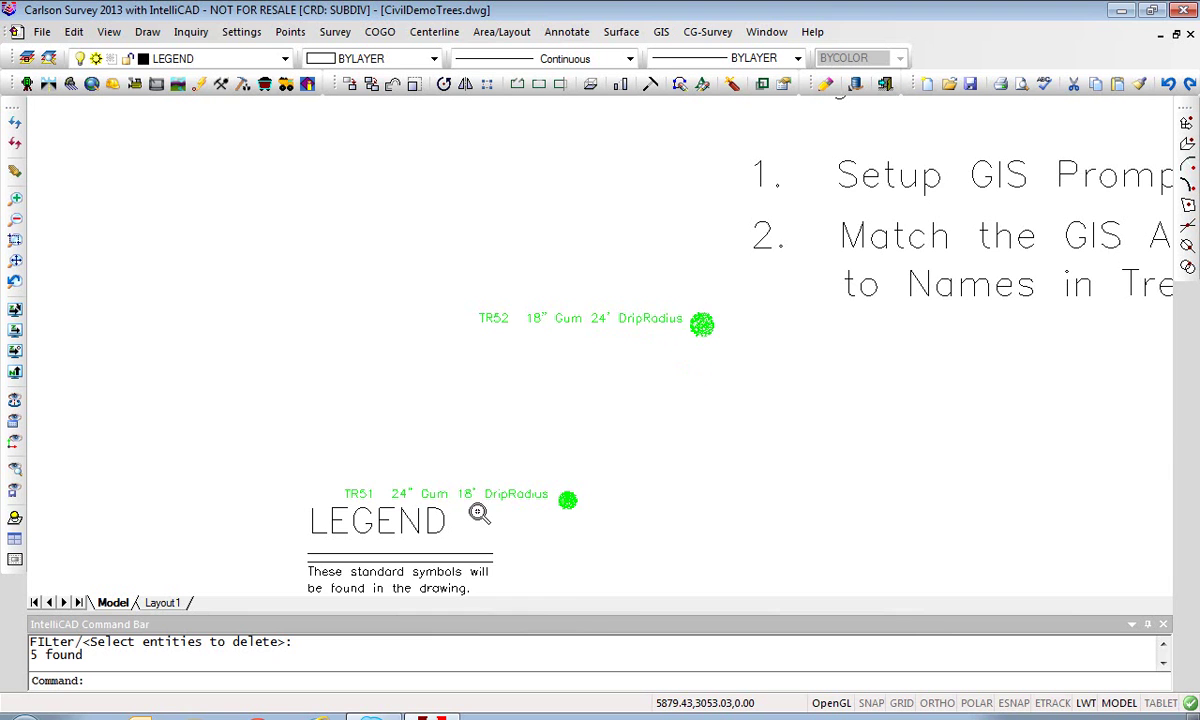
Step: Pan and zoom in on the TR51 and TR52 gum tree labels
{"action": "scroll", "coordinate": [703, 482], "scroll_direction": "down", "scroll_amount": 5}
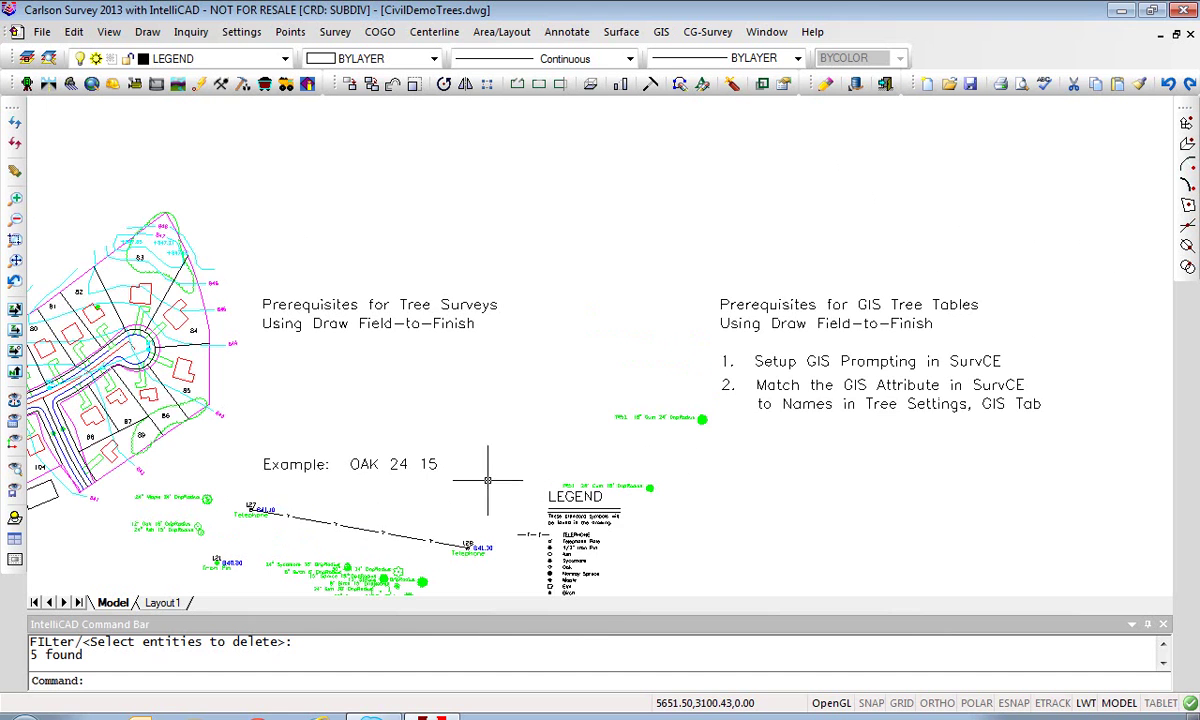
{"action": "middle_click_drag", "start_coordinate": [487, 482], "coordinate": [462, 475]}
{"action": "scroll", "coordinate": [613, 452], "scroll_direction": "up", "scroll_amount": 2}
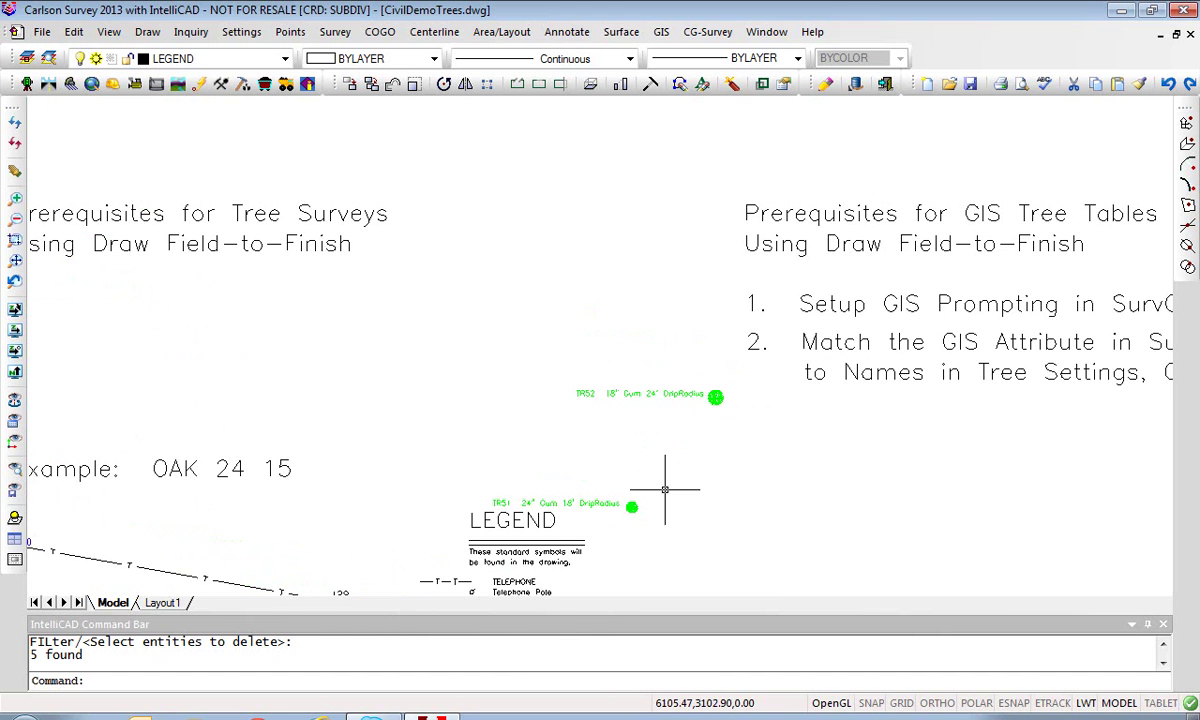
{"action": "scroll", "coordinate": [664, 495], "scroll_direction": "down", "scroll_amount": 2}
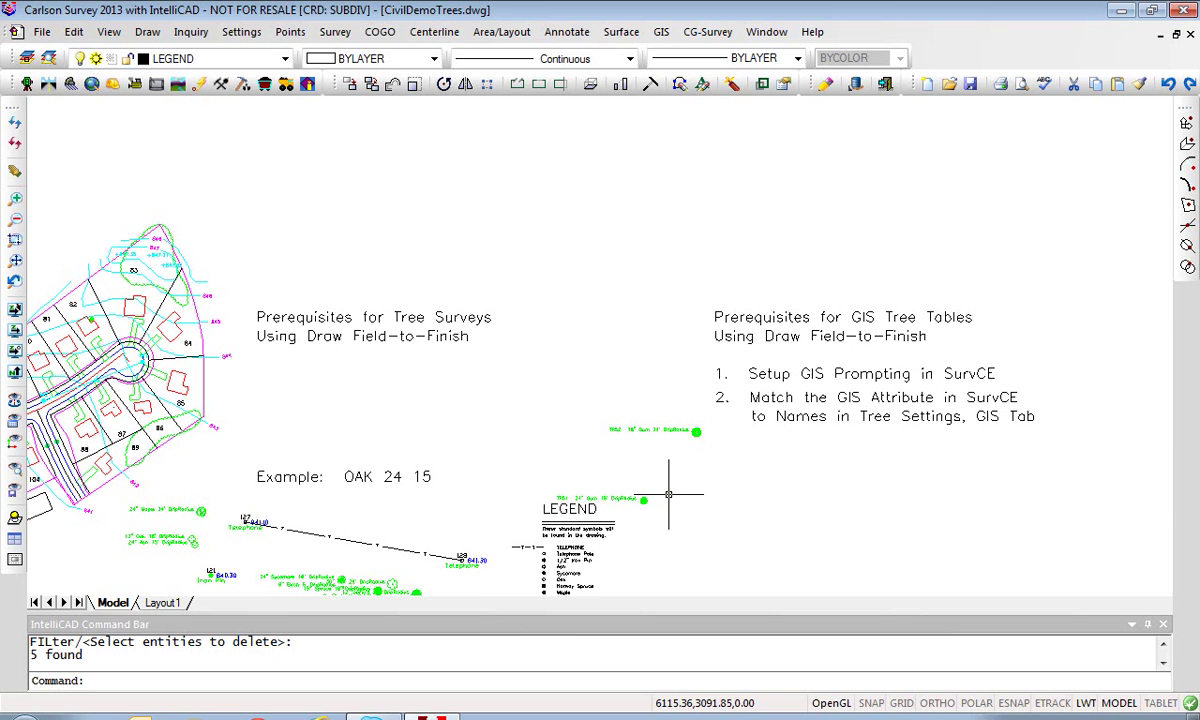
{"action": "scroll", "coordinate": [621, 478], "scroll_direction": "down", "scroll_amount": 2}
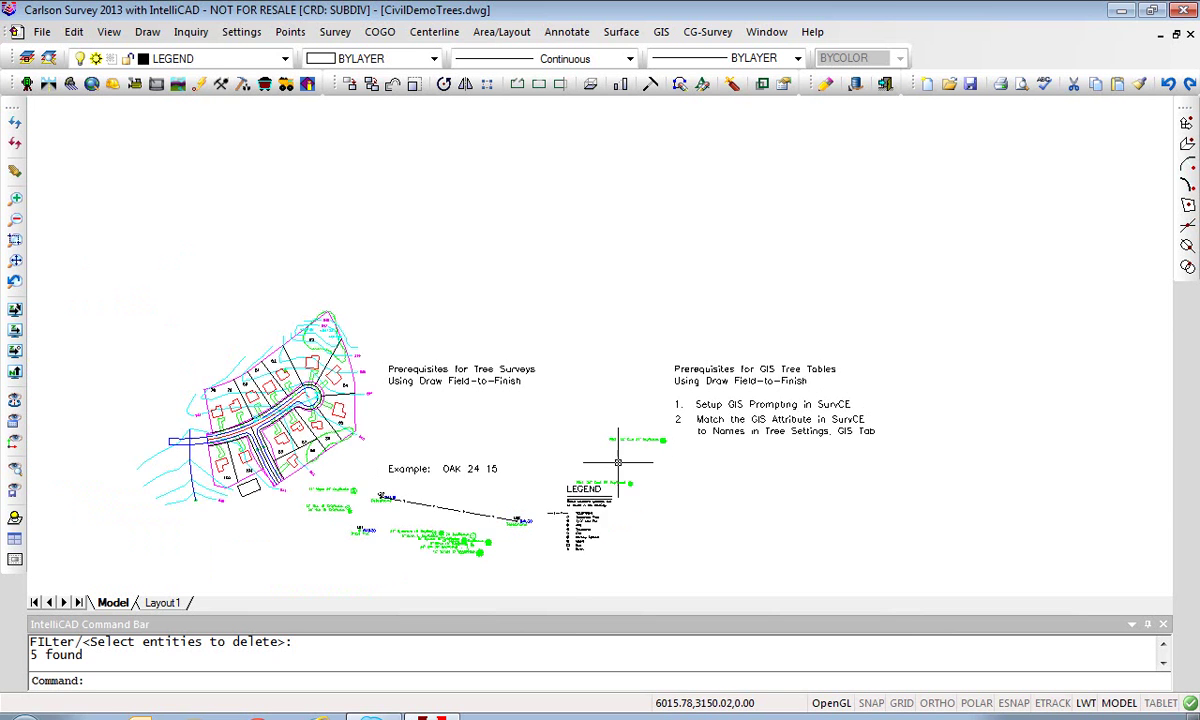
{"action": "scroll", "coordinate": [625, 470], "scroll_direction": "up", "scroll_amount": 2}
{"action": "scroll", "coordinate": [624, 469], "scroll_direction": "up", "scroll_amount": 2}
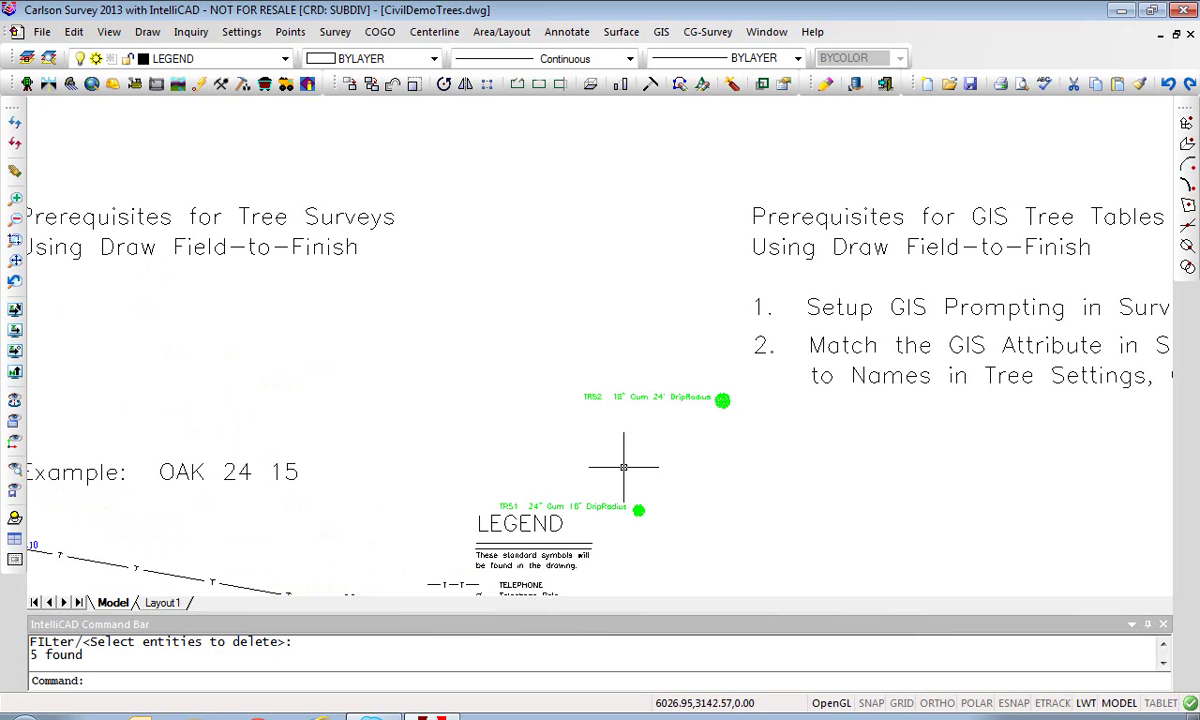
Step: Redraw points 9,10 through Draw Field to Finish and place a tree table beside the trees
{"action": "left_click", "coordinate": [335, 31]}
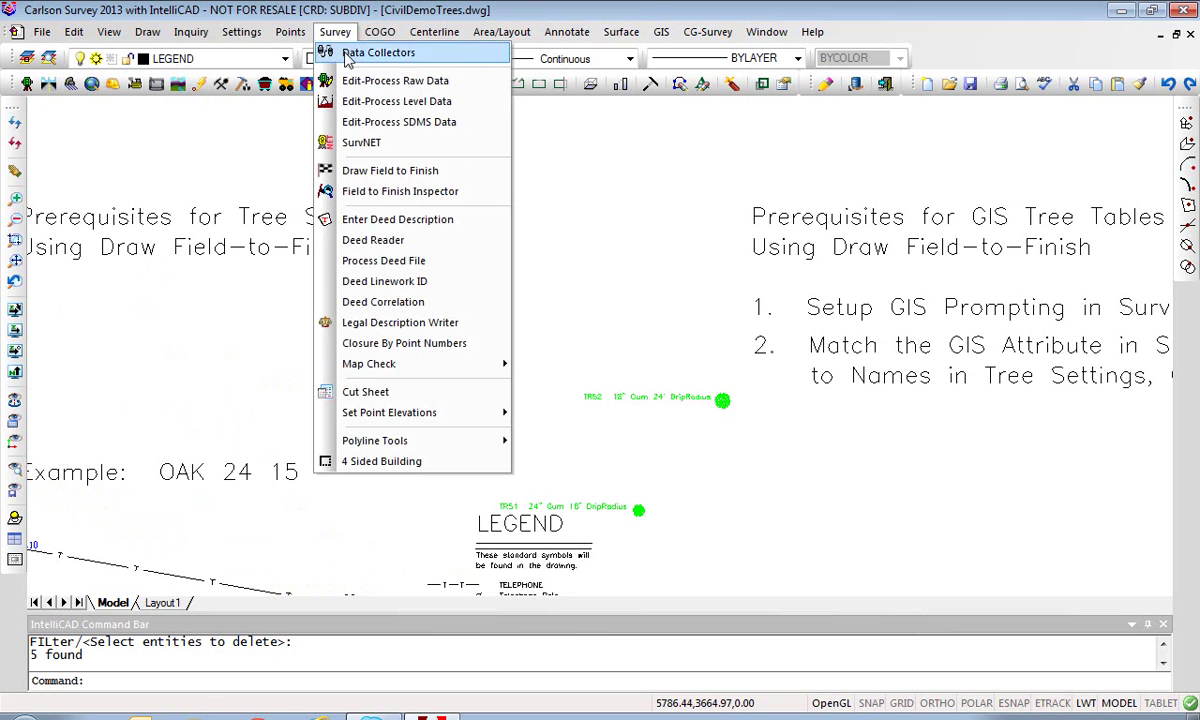
{"action": "left_click", "coordinate": [371, 172]}
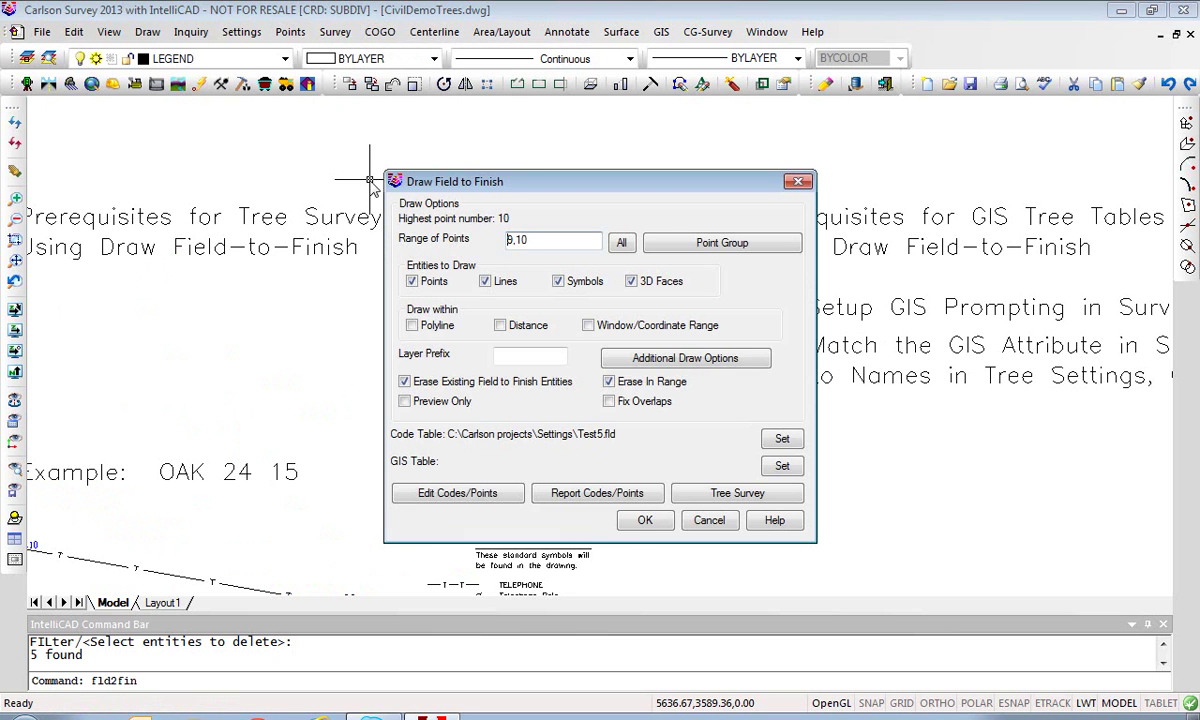
{"action": "left_click", "coordinate": [644, 521]}
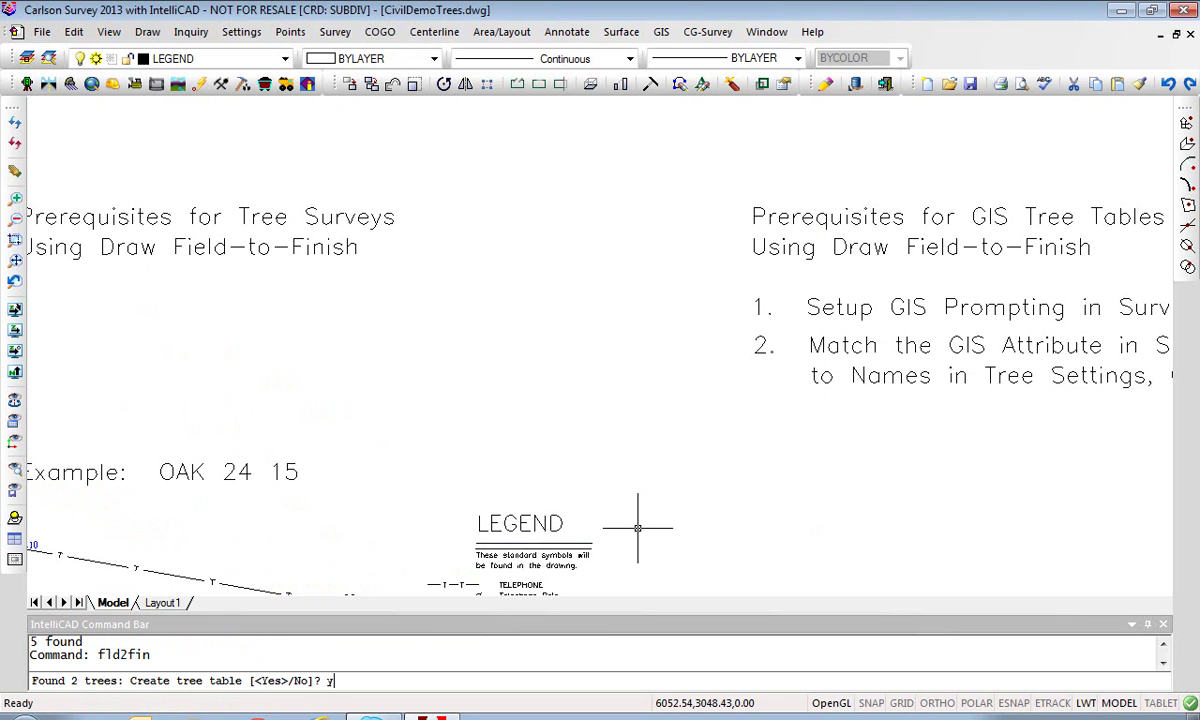
{"action": "key", "text": "Return"}
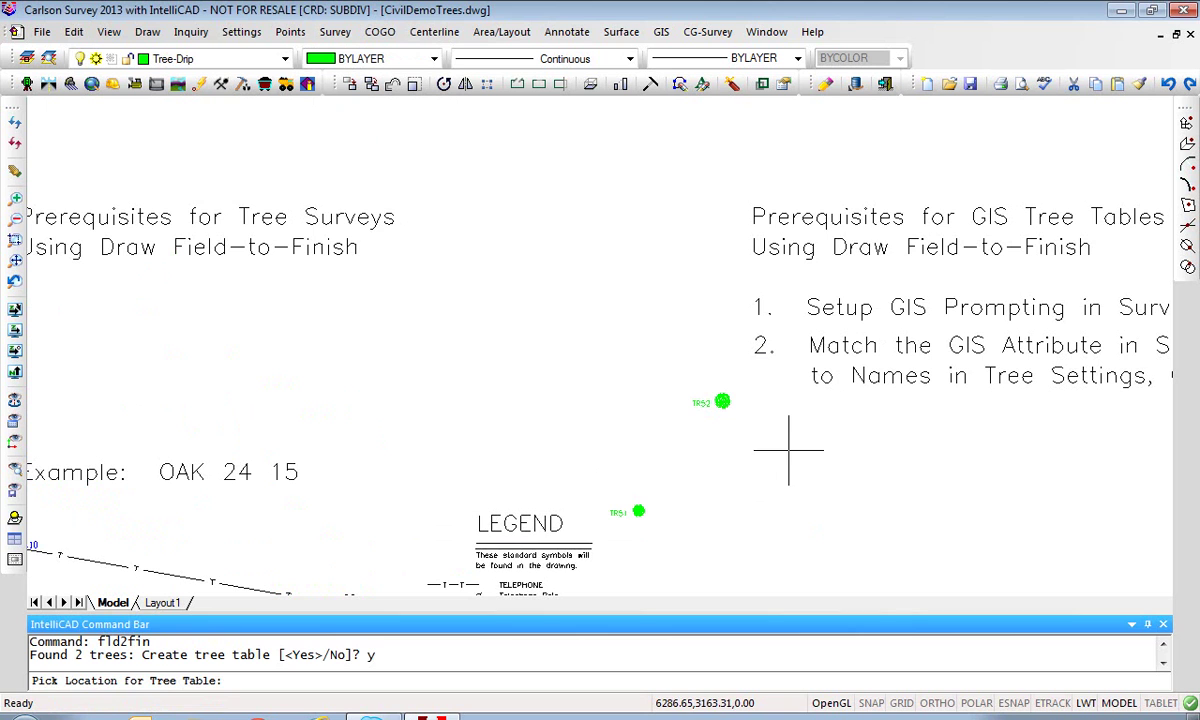
{"action": "left_click", "coordinate": [783, 453]}
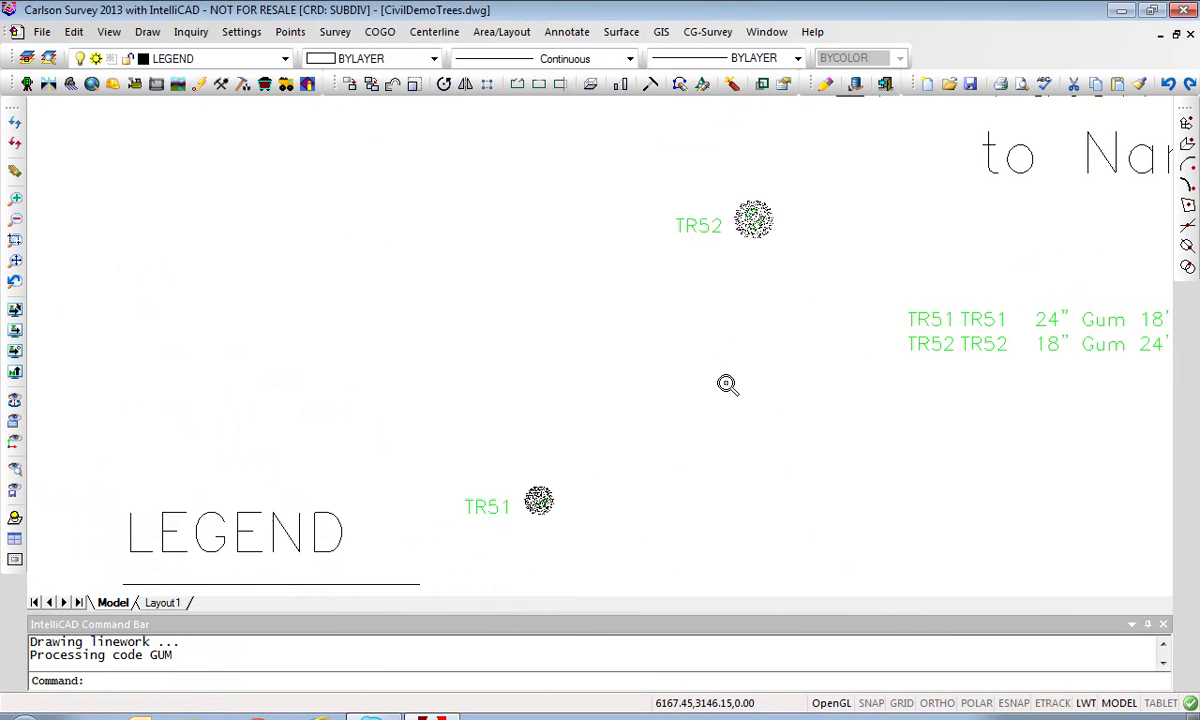
{"action": "scroll", "coordinate": [836, 385], "scroll_direction": "up", "scroll_amount": 4}
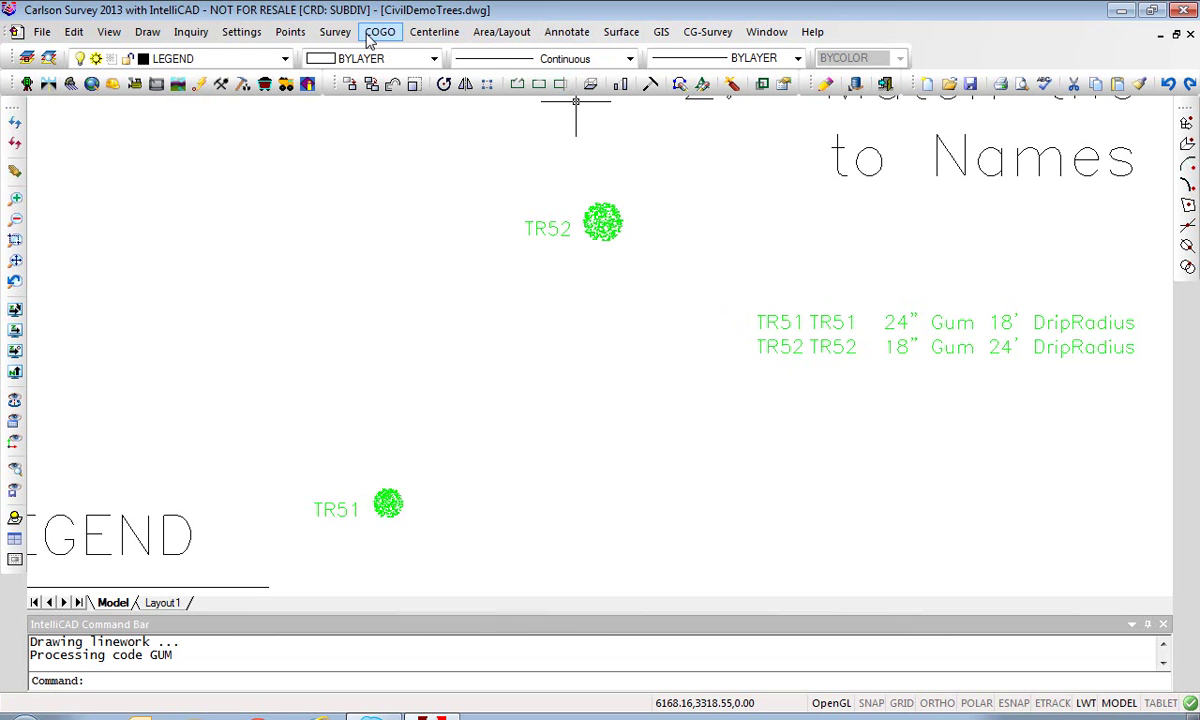
Step: Open the tree Label Description Setup from the Draw Field to Finish tree survey settings
{"action": "left_click", "coordinate": [336, 32]}
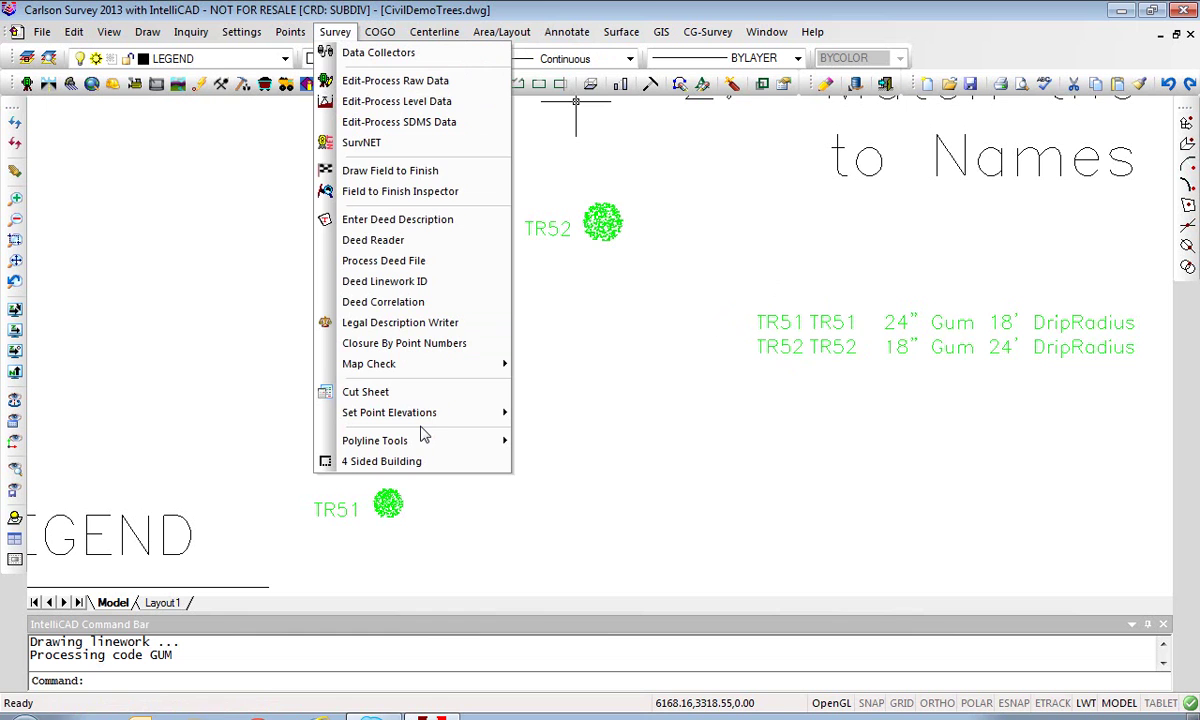
{"action": "left_click", "coordinate": [368, 171]}
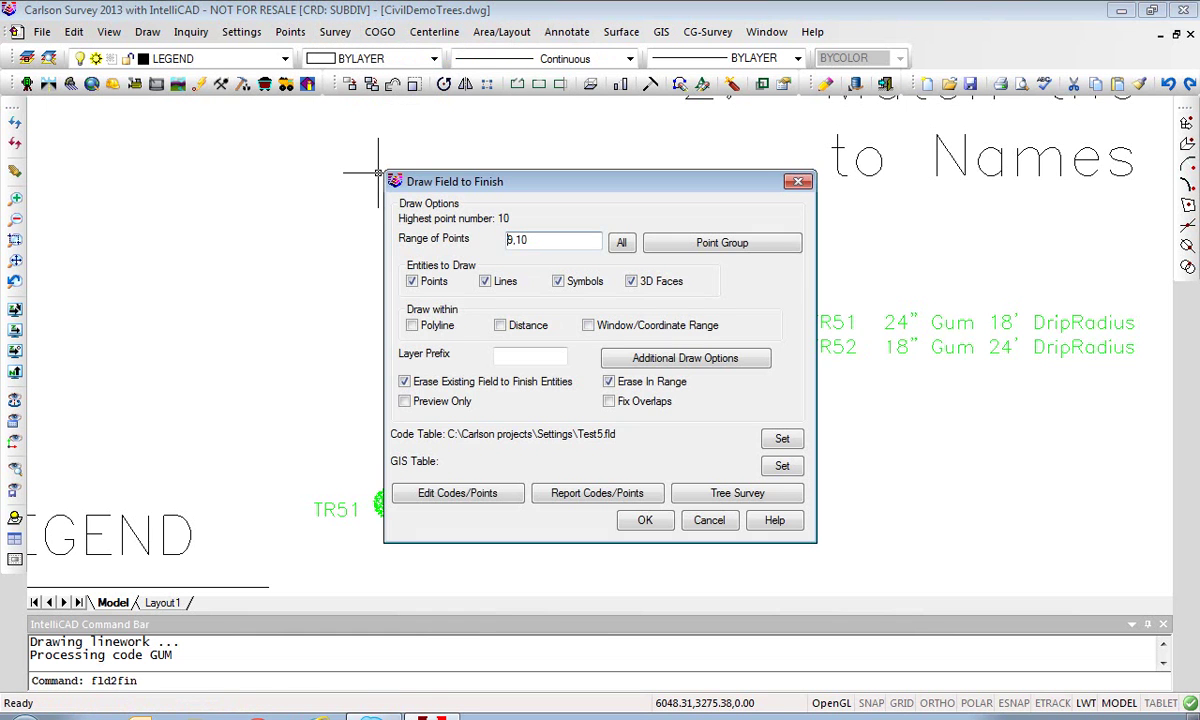
{"action": "left_click", "coordinate": [721, 496]}
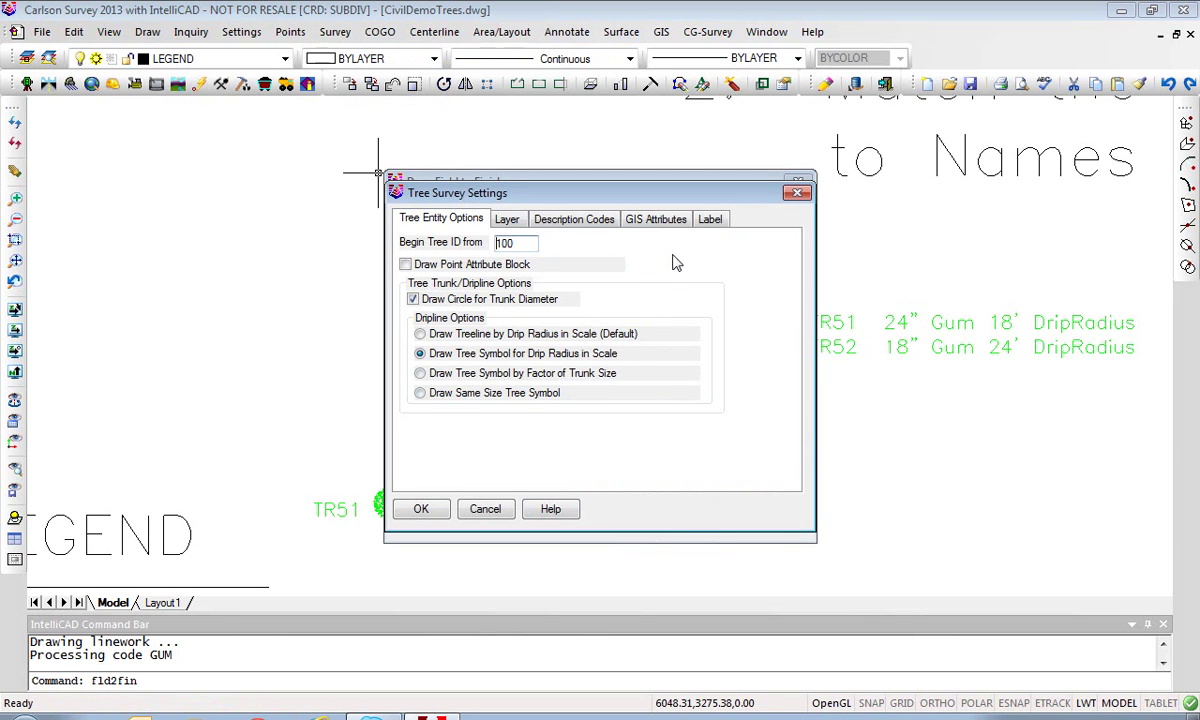
{"action": "left_click", "coordinate": [709, 219]}
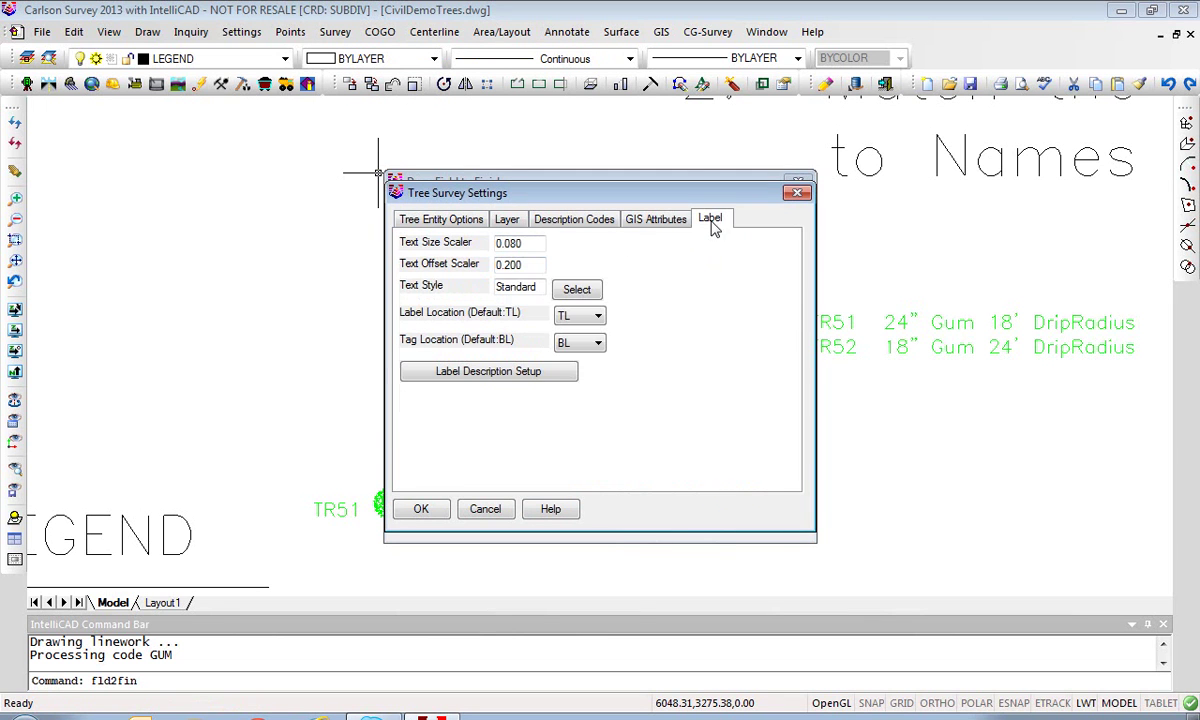
{"action": "left_click", "coordinate": [503, 376]}
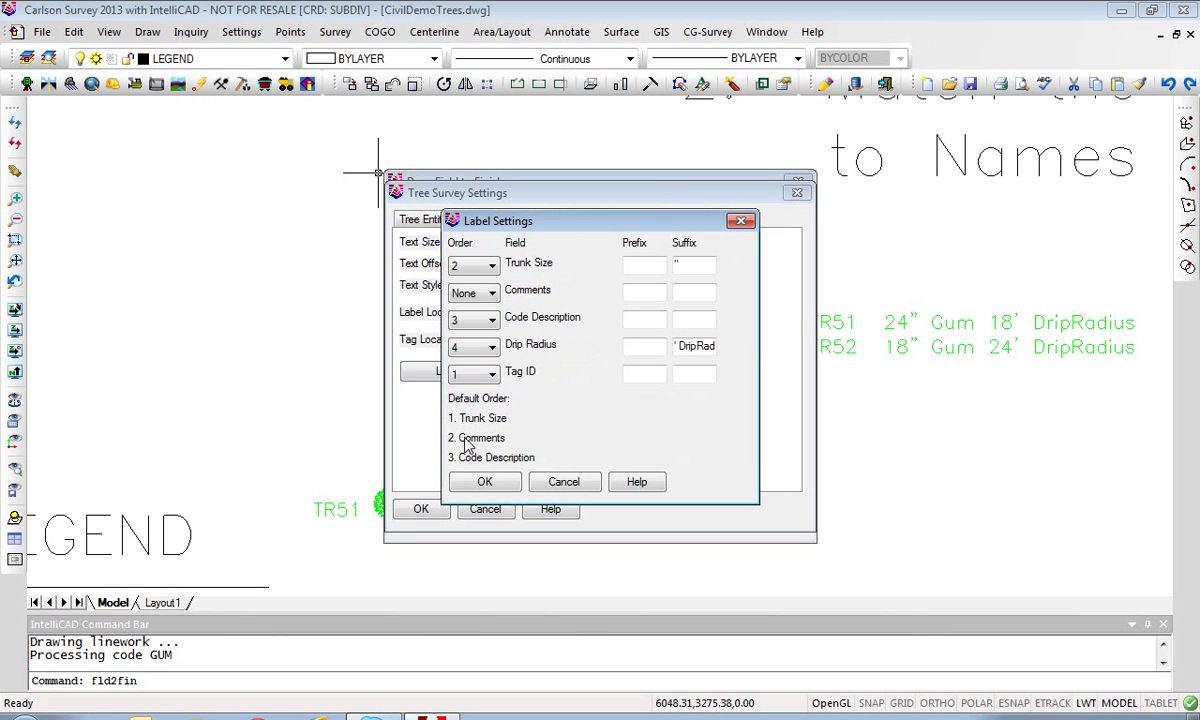
Step: Set Tag ID to None, Trunk Size 1, Code Description 2, Drip Radius 3, and confirm
{"action": "left_click", "coordinate": [492, 374]}
{"action": "left_click", "coordinate": [466, 391]}
{"action": "left_click", "coordinate": [492, 265]}
{"action": "left_click", "coordinate": [466, 292]}
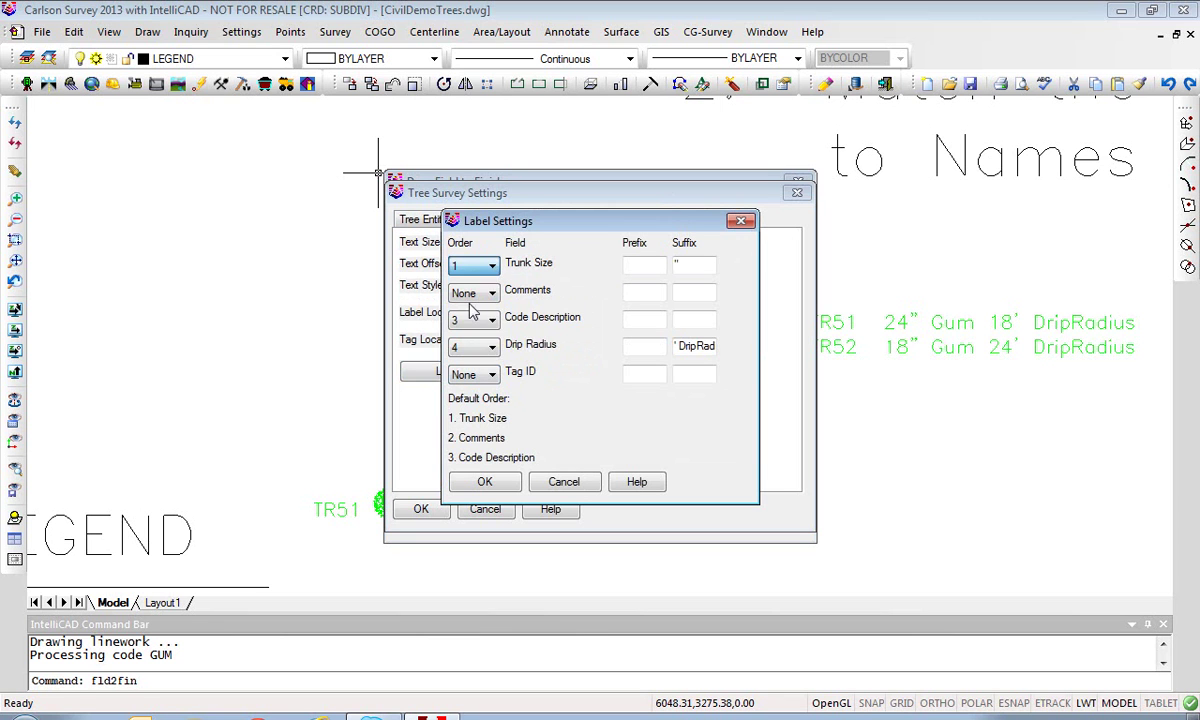
{"action": "left_click", "coordinate": [492, 320]}
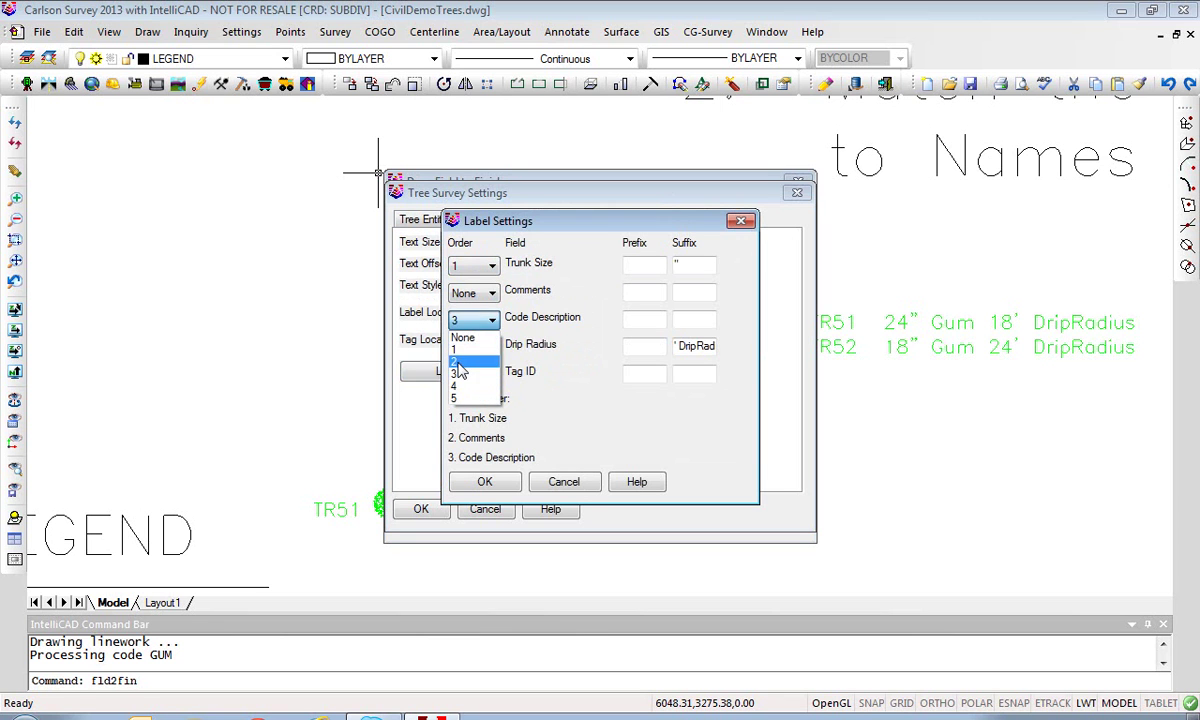
{"action": "left_click", "coordinate": [466, 360]}
{"action": "left_click", "coordinate": [492, 347]}
{"action": "left_click", "coordinate": [466, 401]}
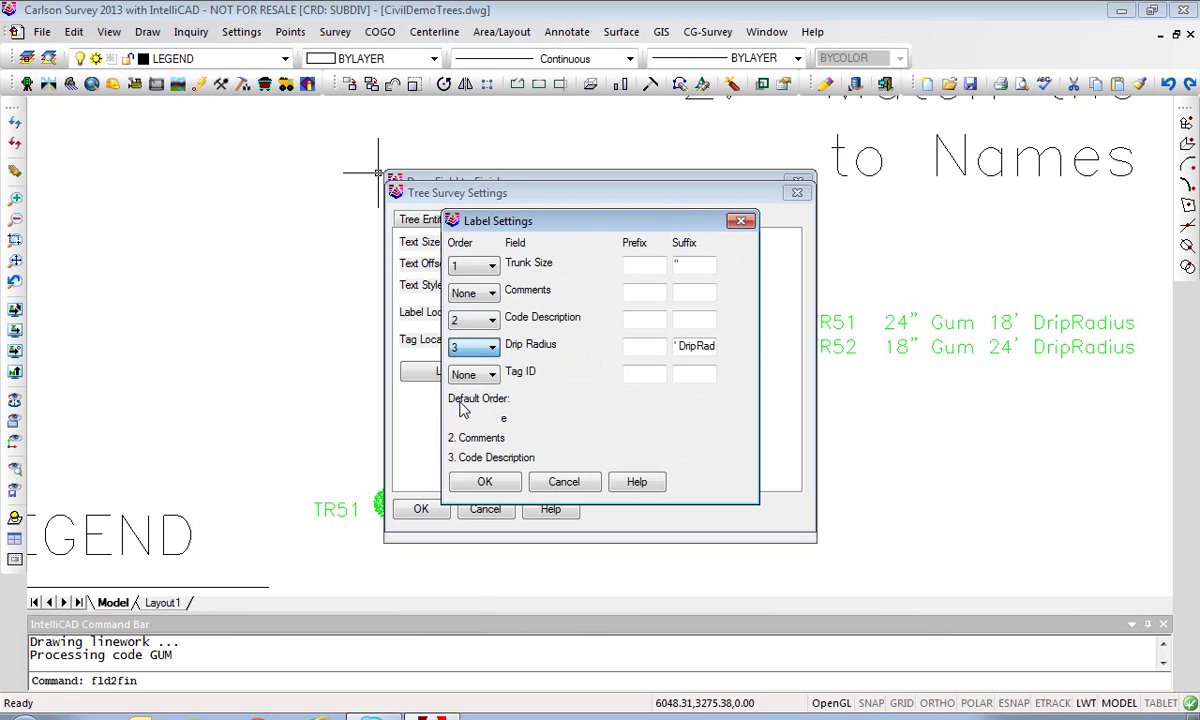
{"action": "left_click", "coordinate": [487, 483]}
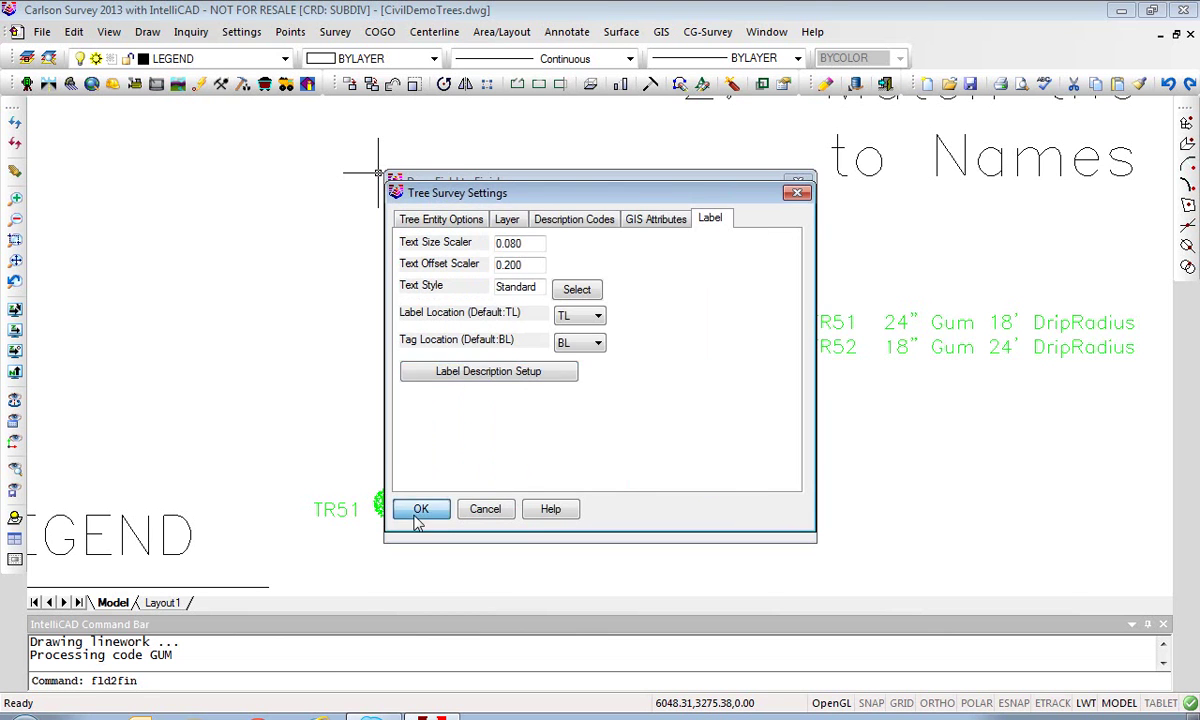
{"action": "left_click", "coordinate": [419, 512]}
Step: Redraw points 9,10 with the new labels and place a new tree table beside the trees
{"action": "left_click", "coordinate": [645, 521]}
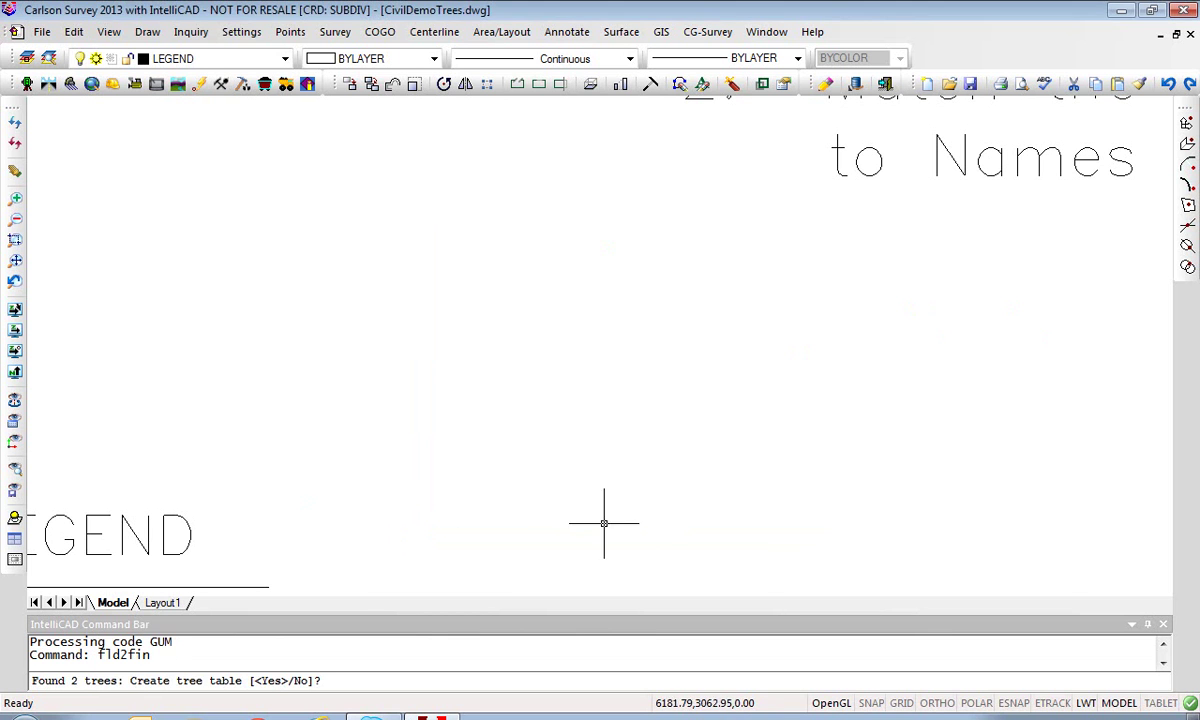
{"action": "type", "text": "y"}
{"action": "key", "text": "Return"}
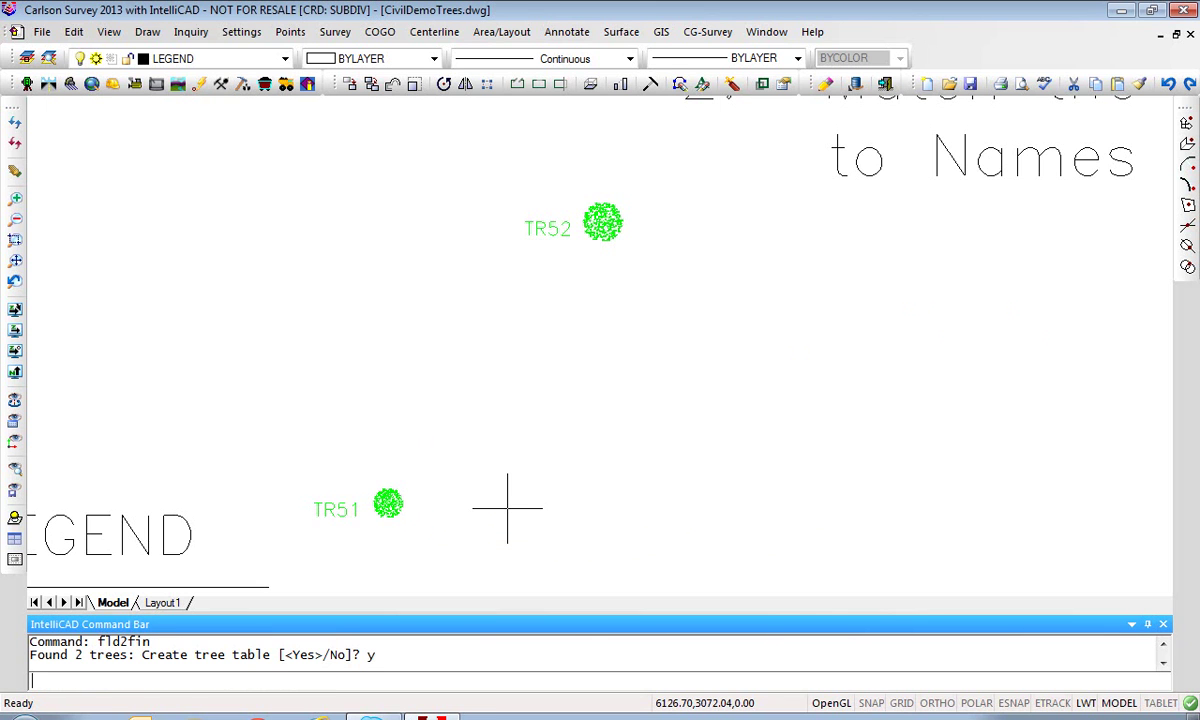
{"action": "left_click", "coordinate": [577, 395]}
{"action": "scroll", "coordinate": [600, 440], "scroll_direction": "up", "scroll_amount": 2}
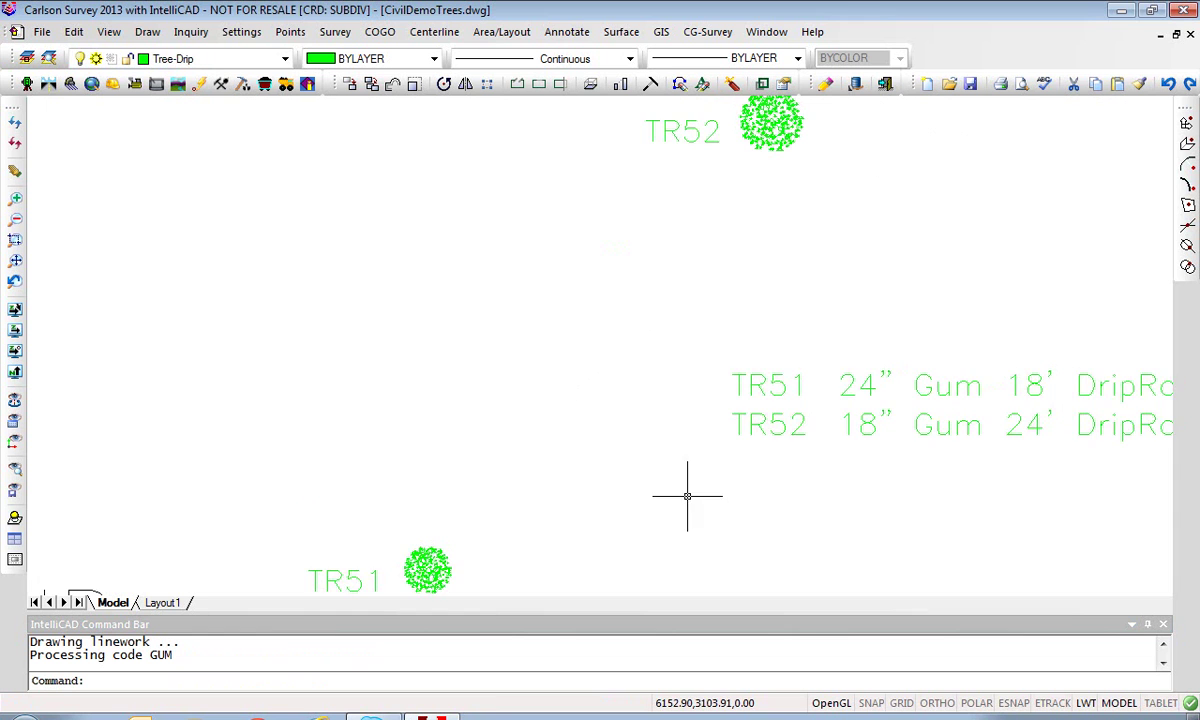
{"action": "scroll", "coordinate": [672, 458], "scroll_direction": "down", "scroll_amount": 4}
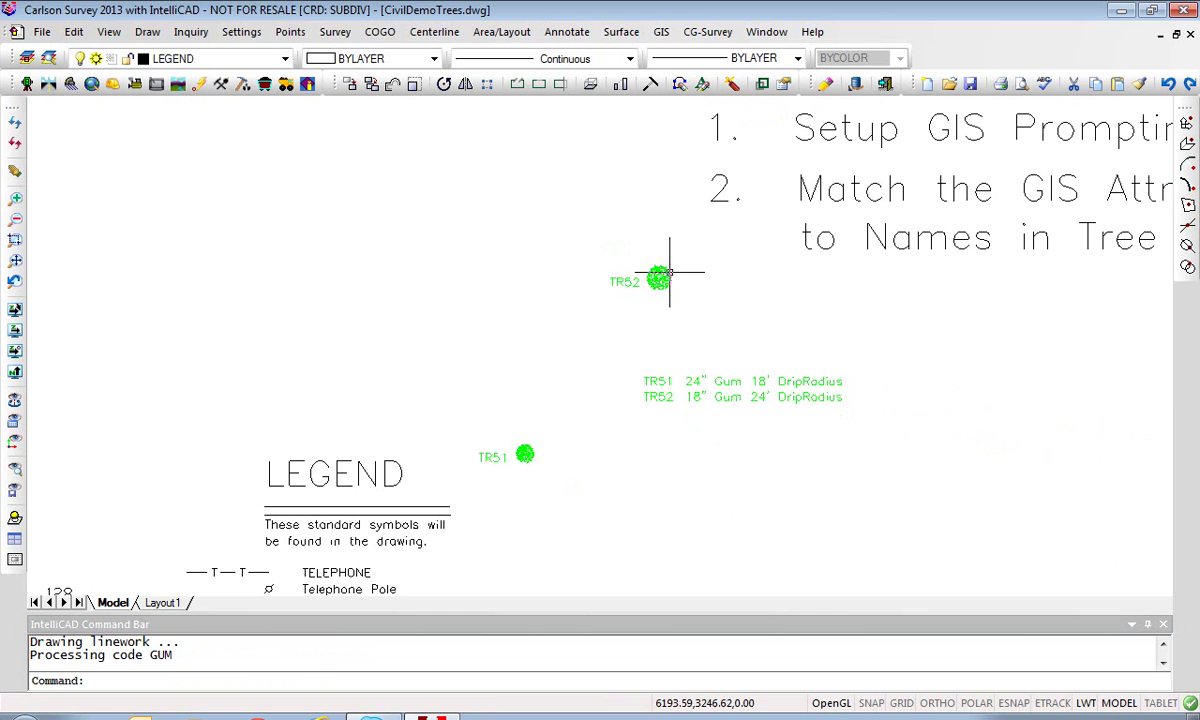
{"action": "scroll", "coordinate": [686, 391], "scroll_direction": "down", "scroll_amount": 5}
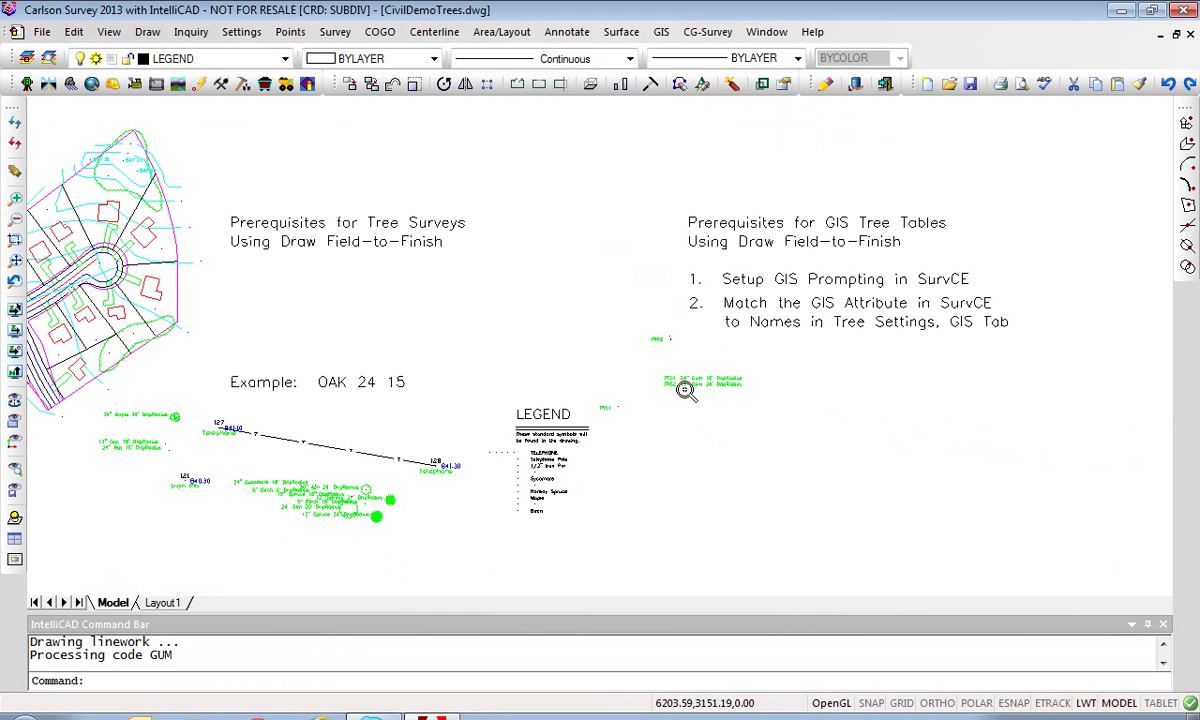
{"action": "scroll", "coordinate": [711, 298], "scroll_direction": "up", "scroll_amount": 1}
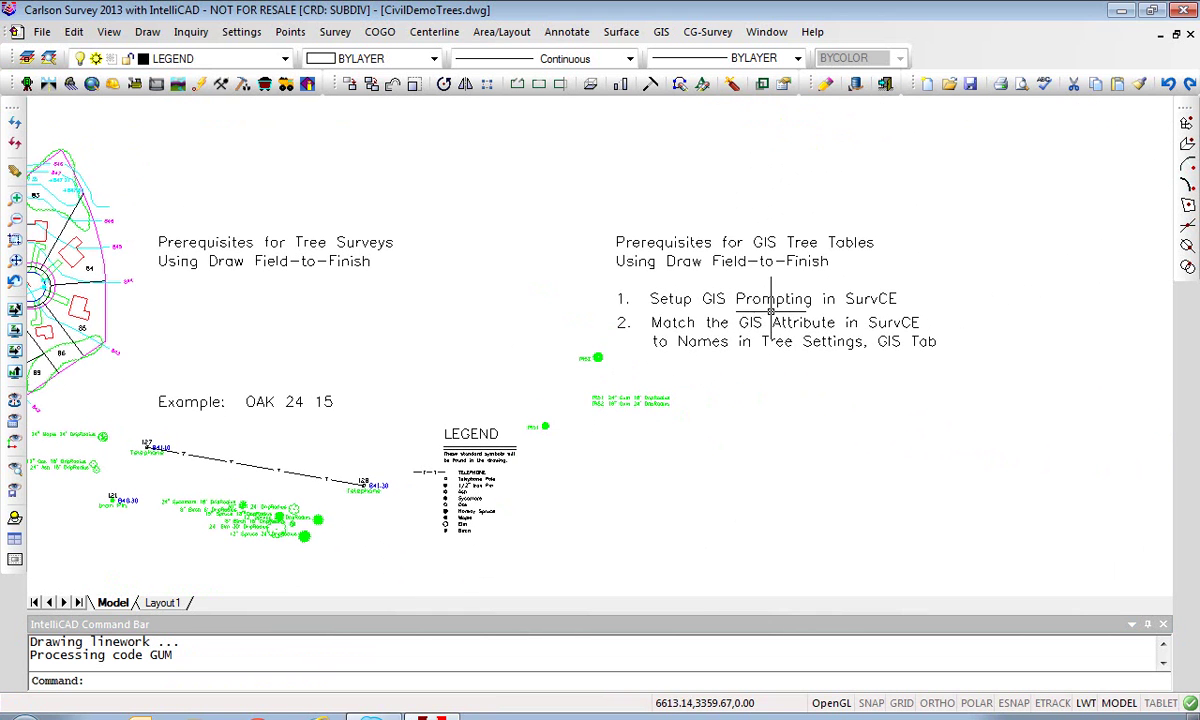